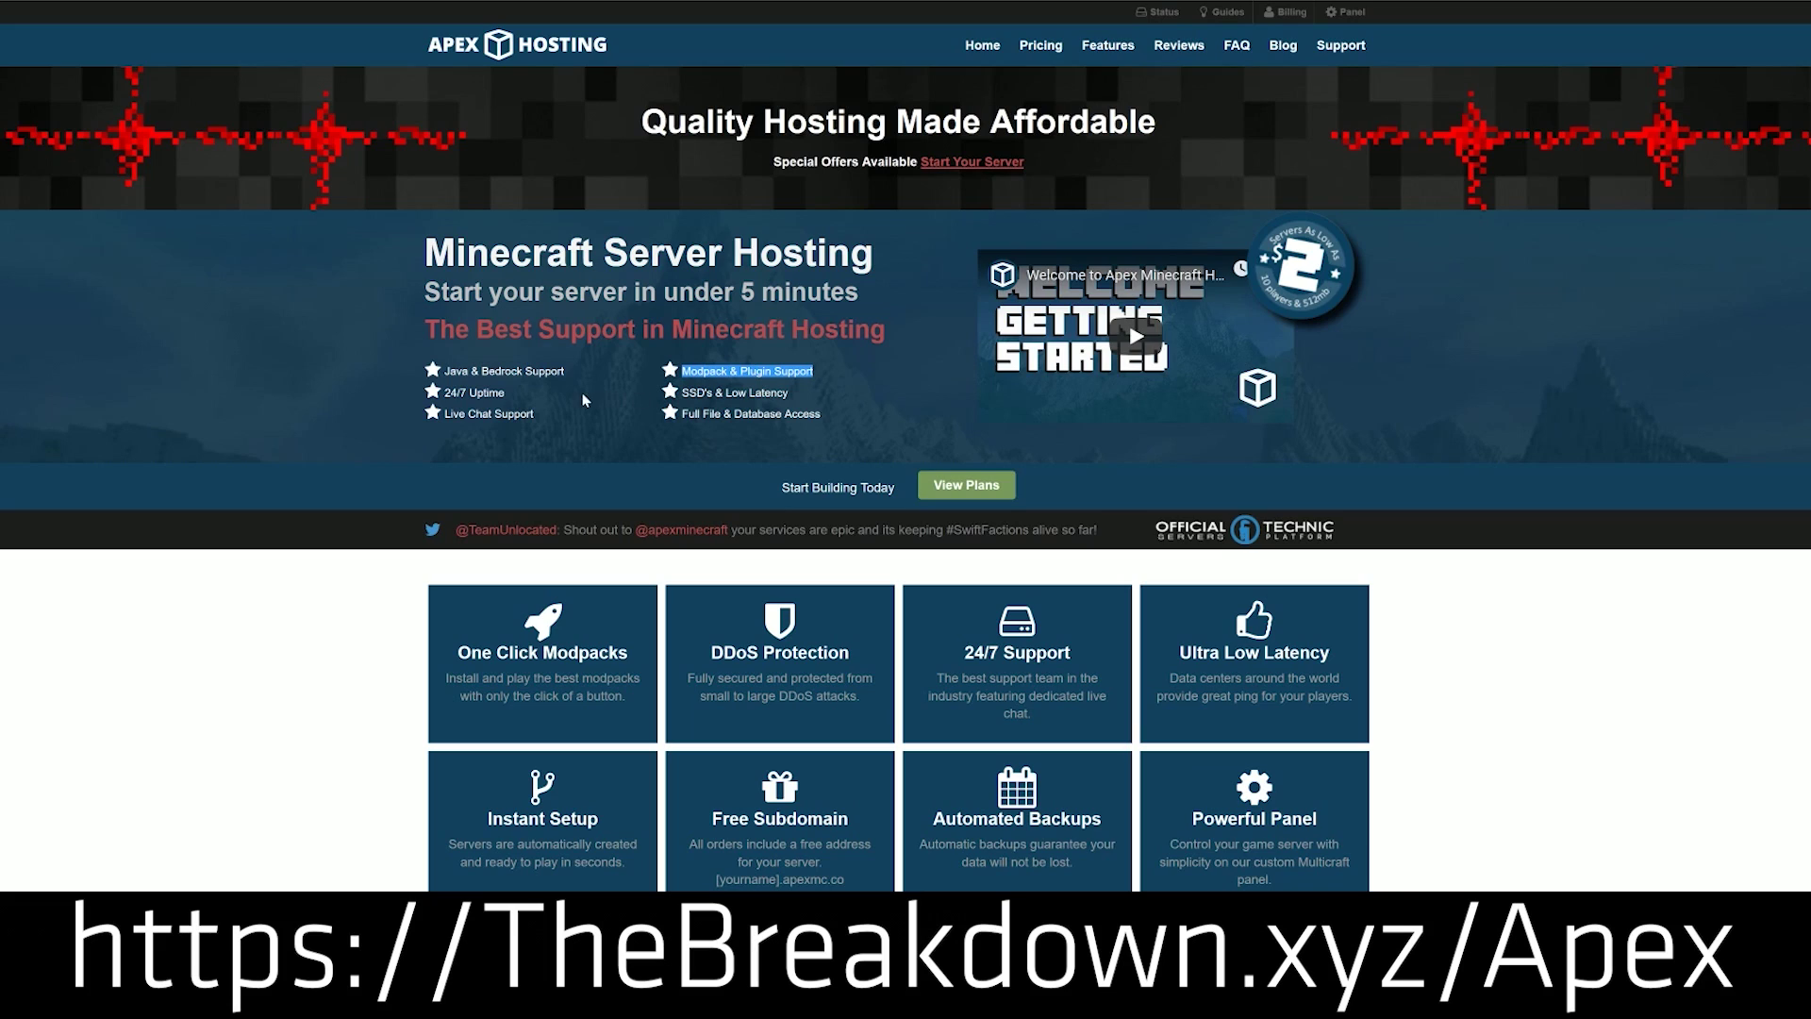
- Review the Apex Hosting page's features, such as 24/7 uptime, 24/7 support and one-click modpacks
left_click_drag(506, 391, 447, 388)
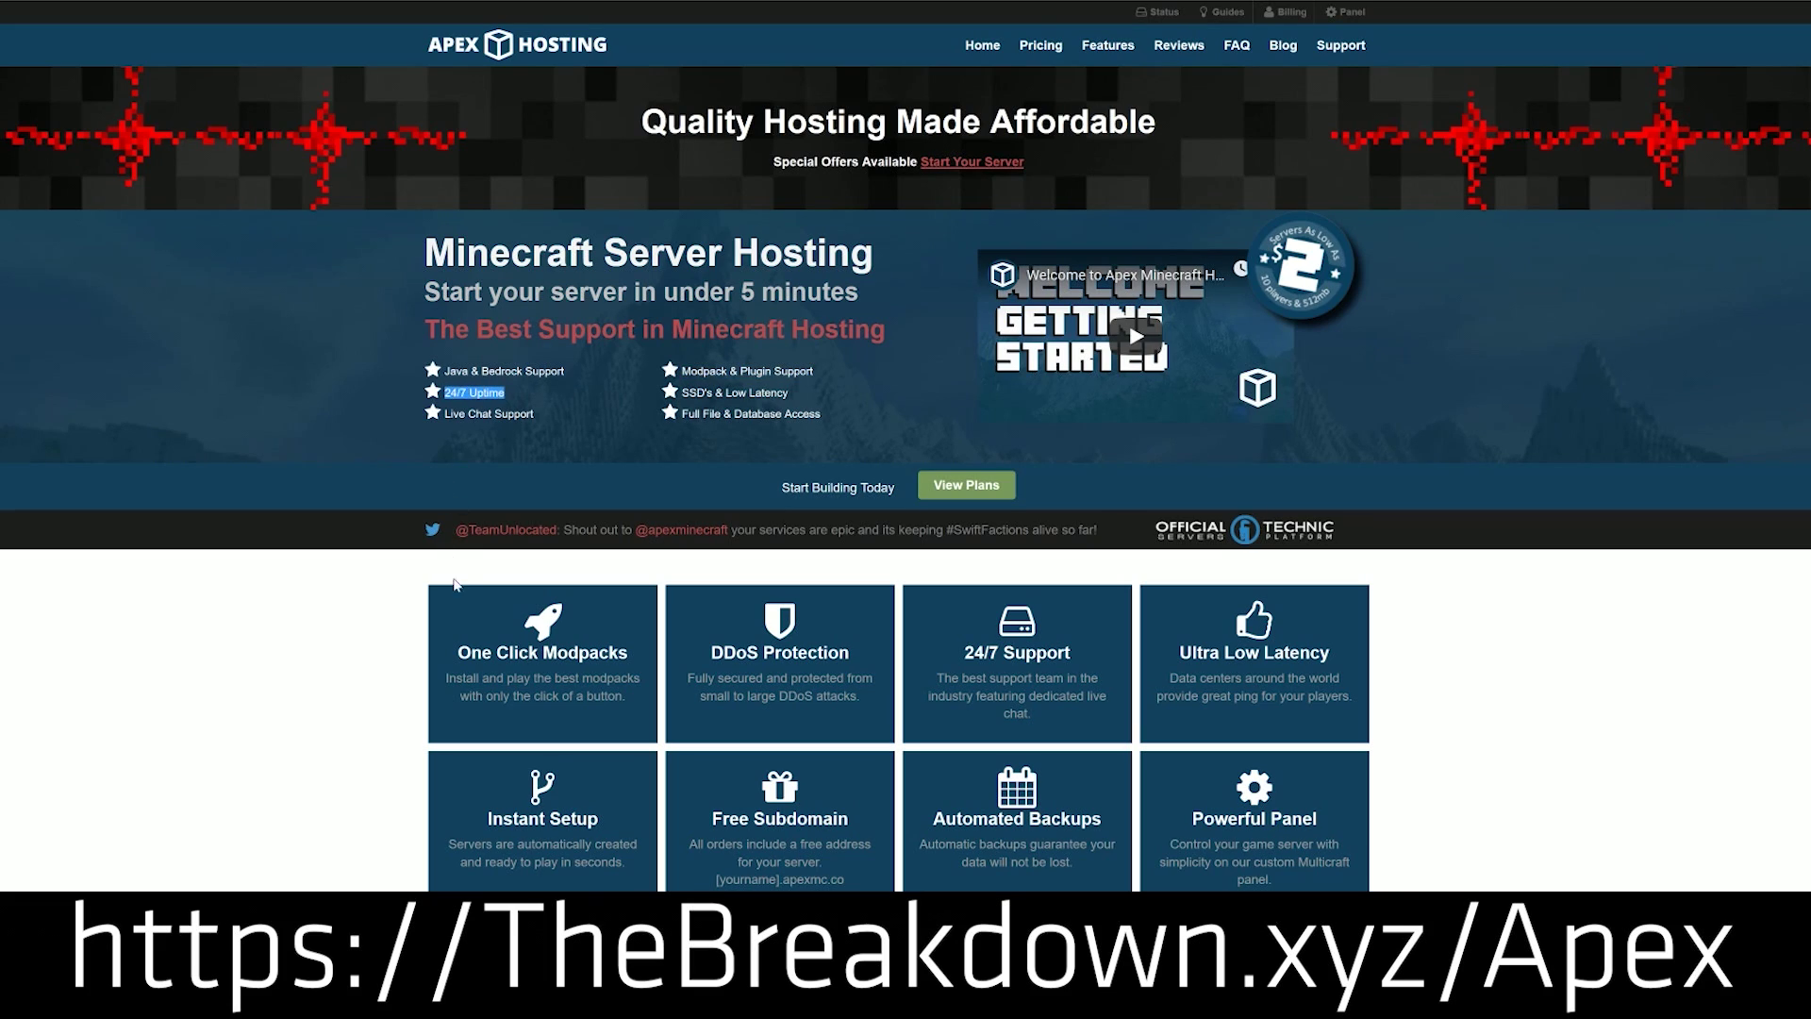
left_click_drag(1096, 654, 958, 666)
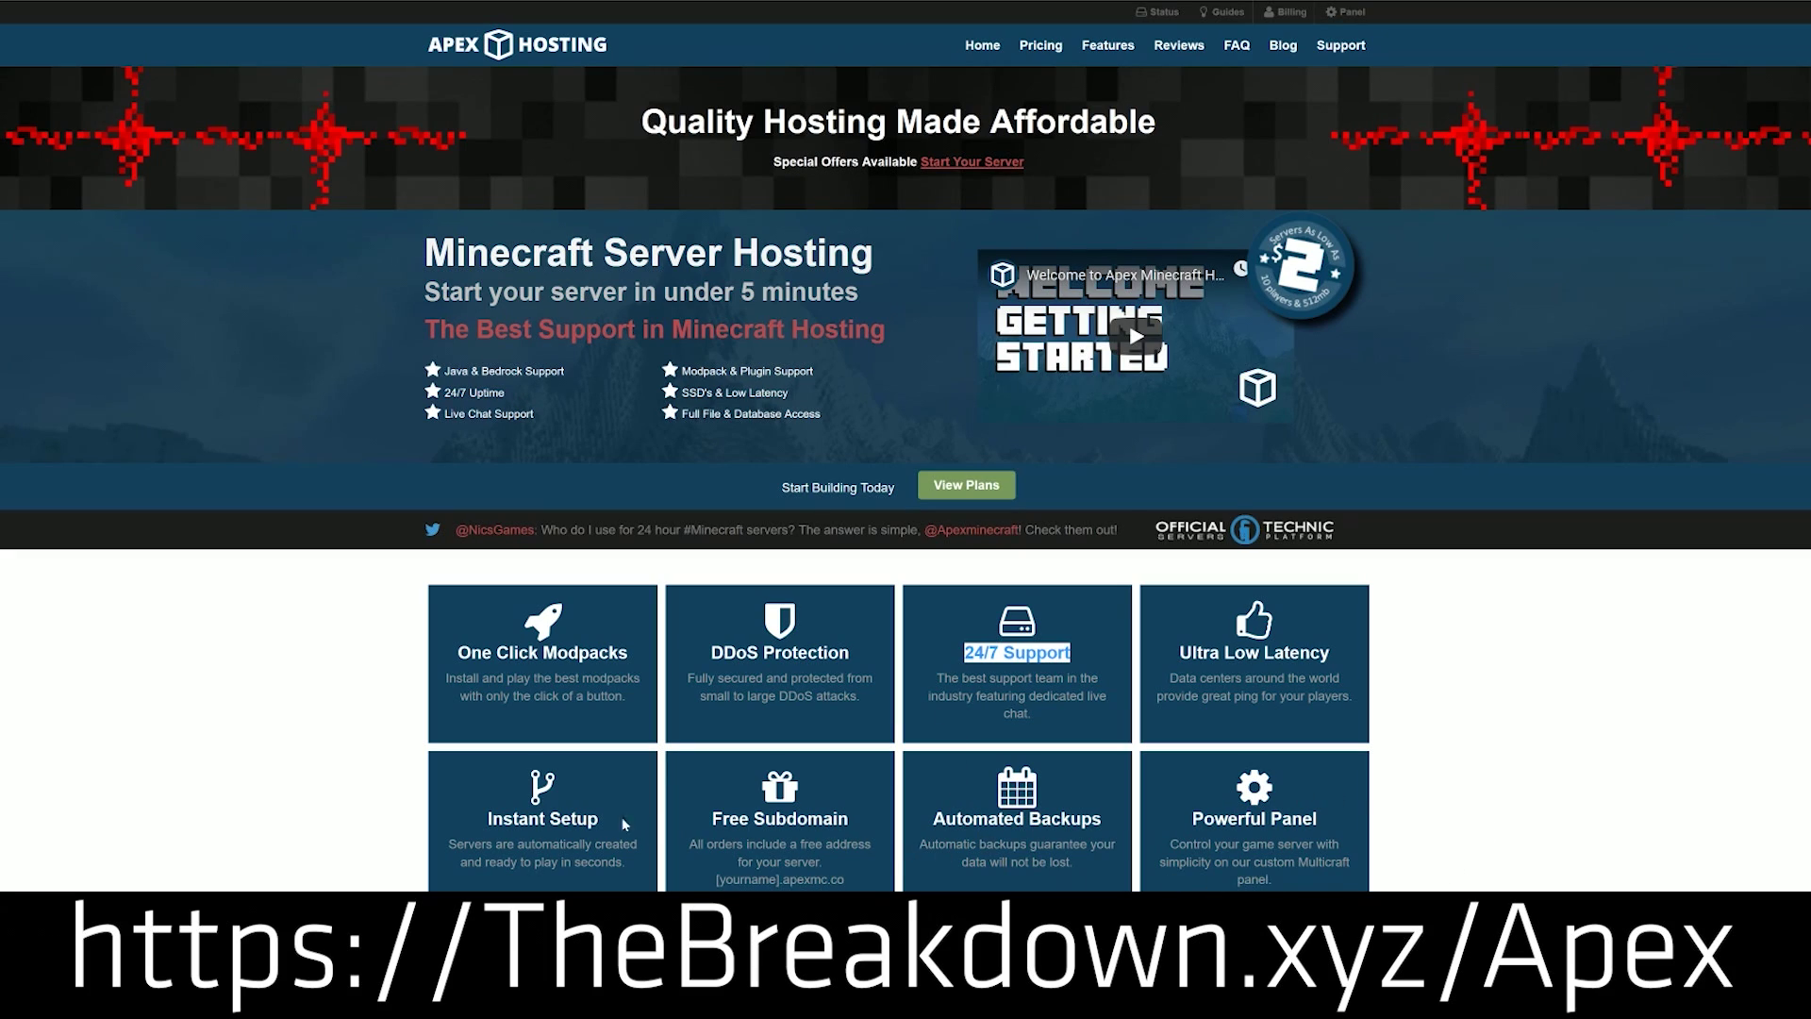
left_click(440, 662)
left_click_drag(440, 662, 630, 658)
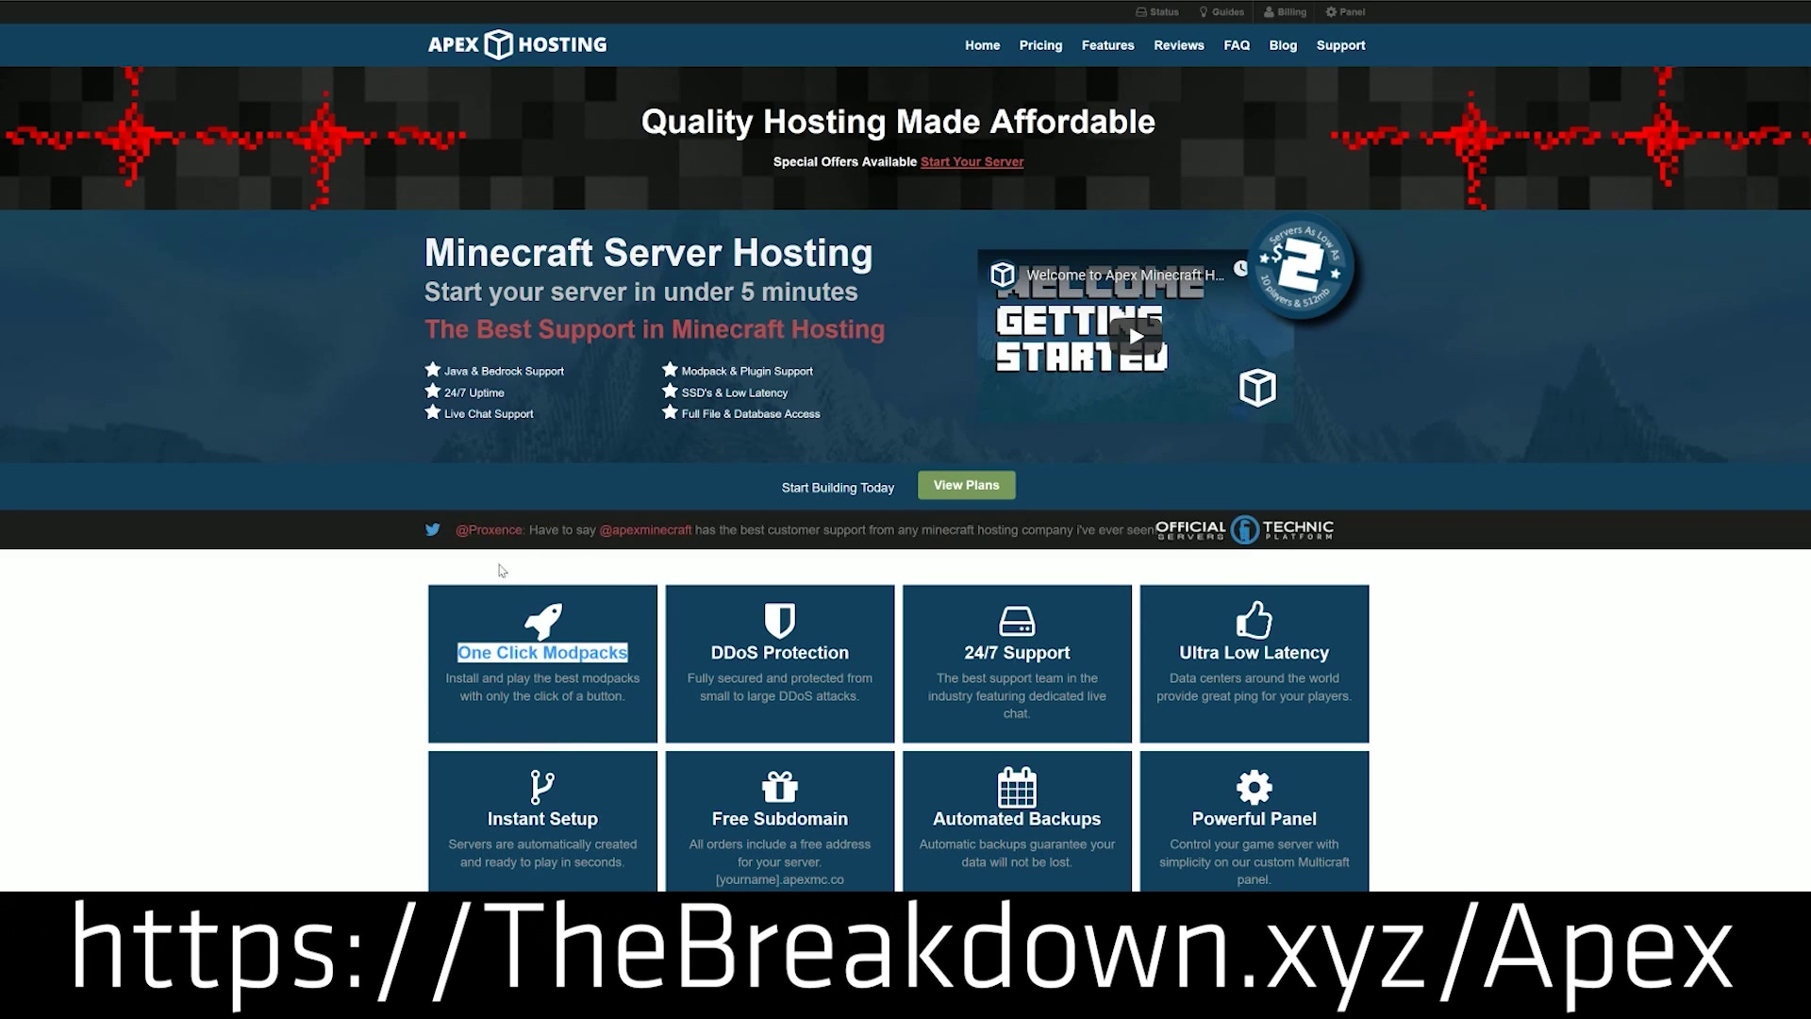
scroll(349, 703, "down", 5)
scroll(368, 654, "down", 5)
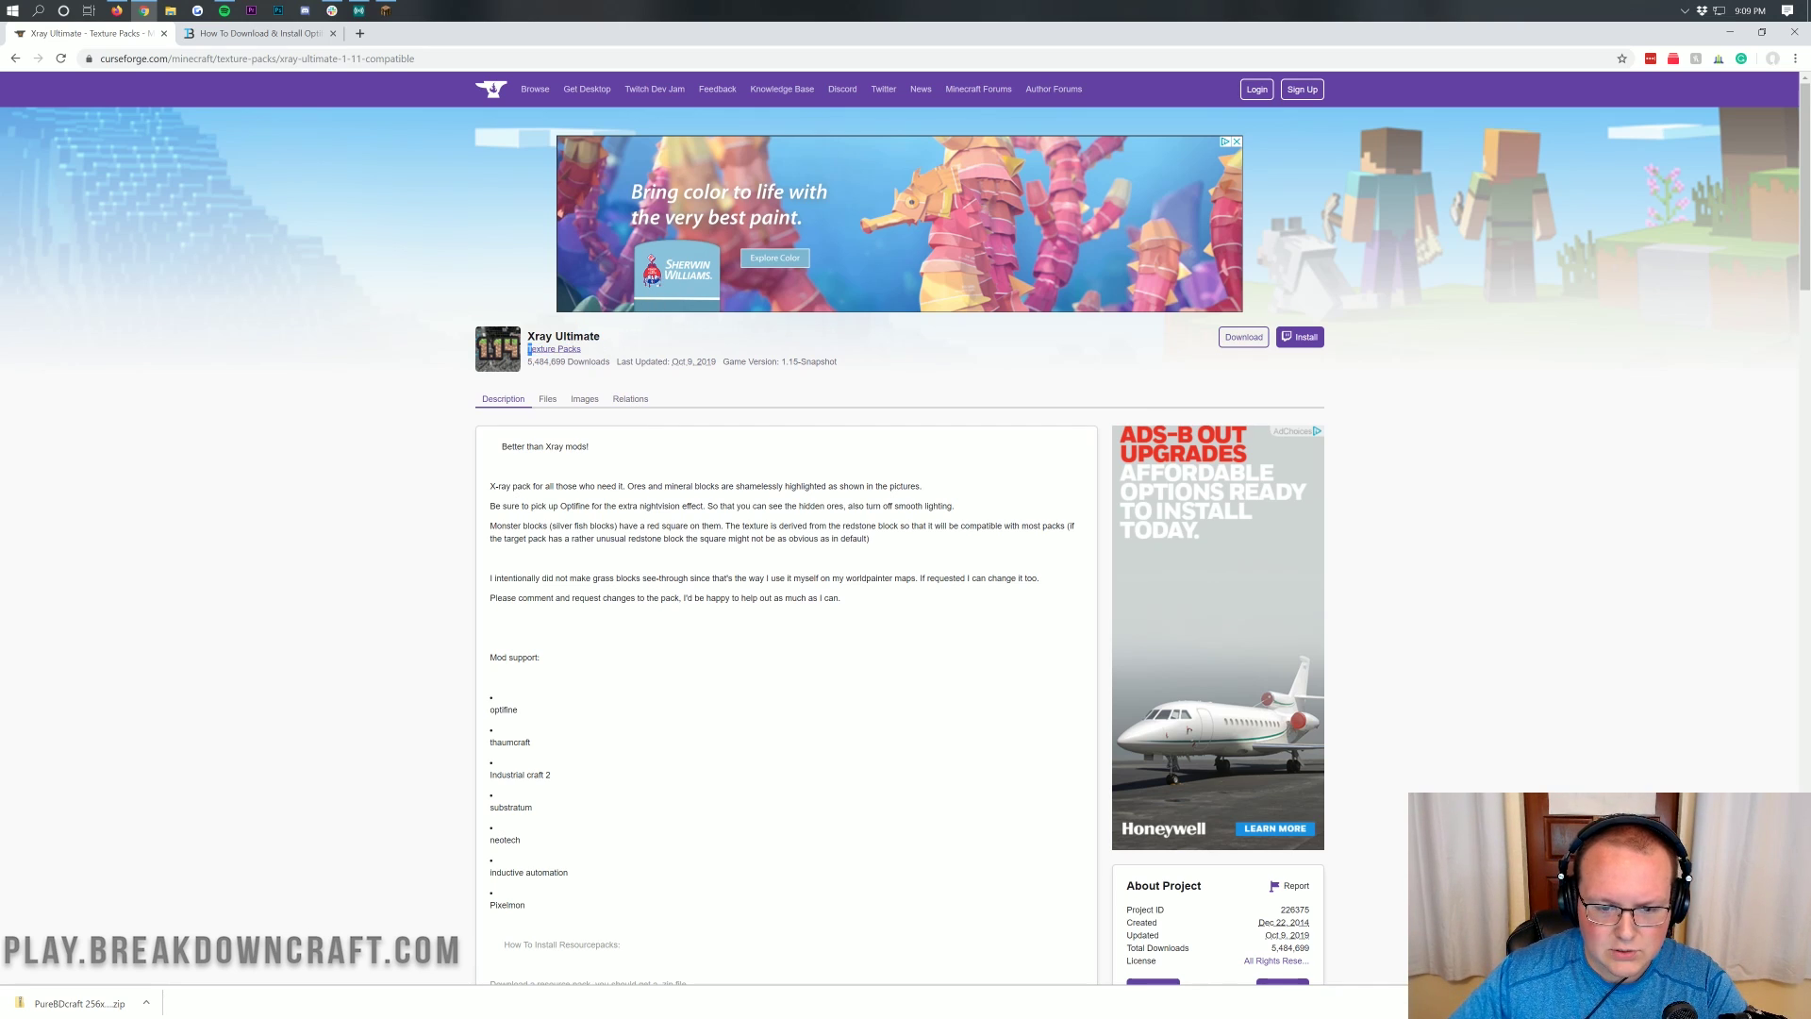
- Download the Minecraft 1.14 file of the Xray Ultimate texture pack and place the zip in a clear spot on the desktop
left_click_drag(527, 336, 600, 337)
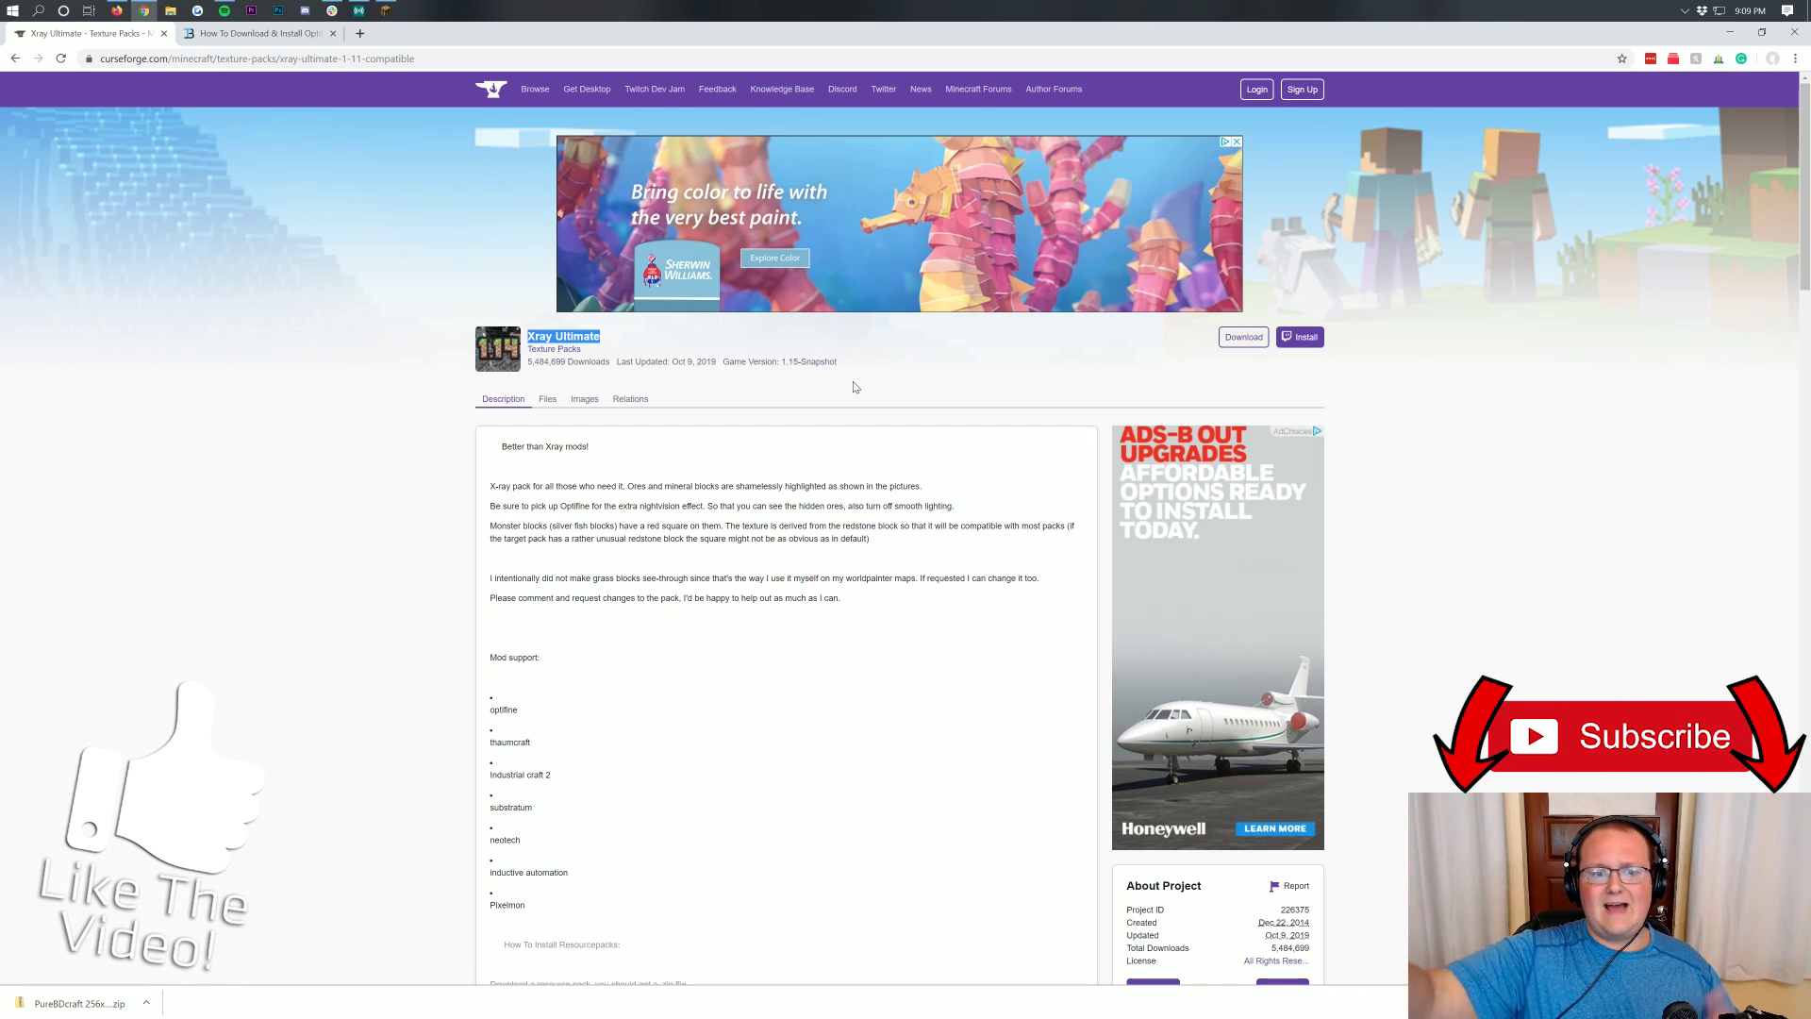
left_click(833, 477)
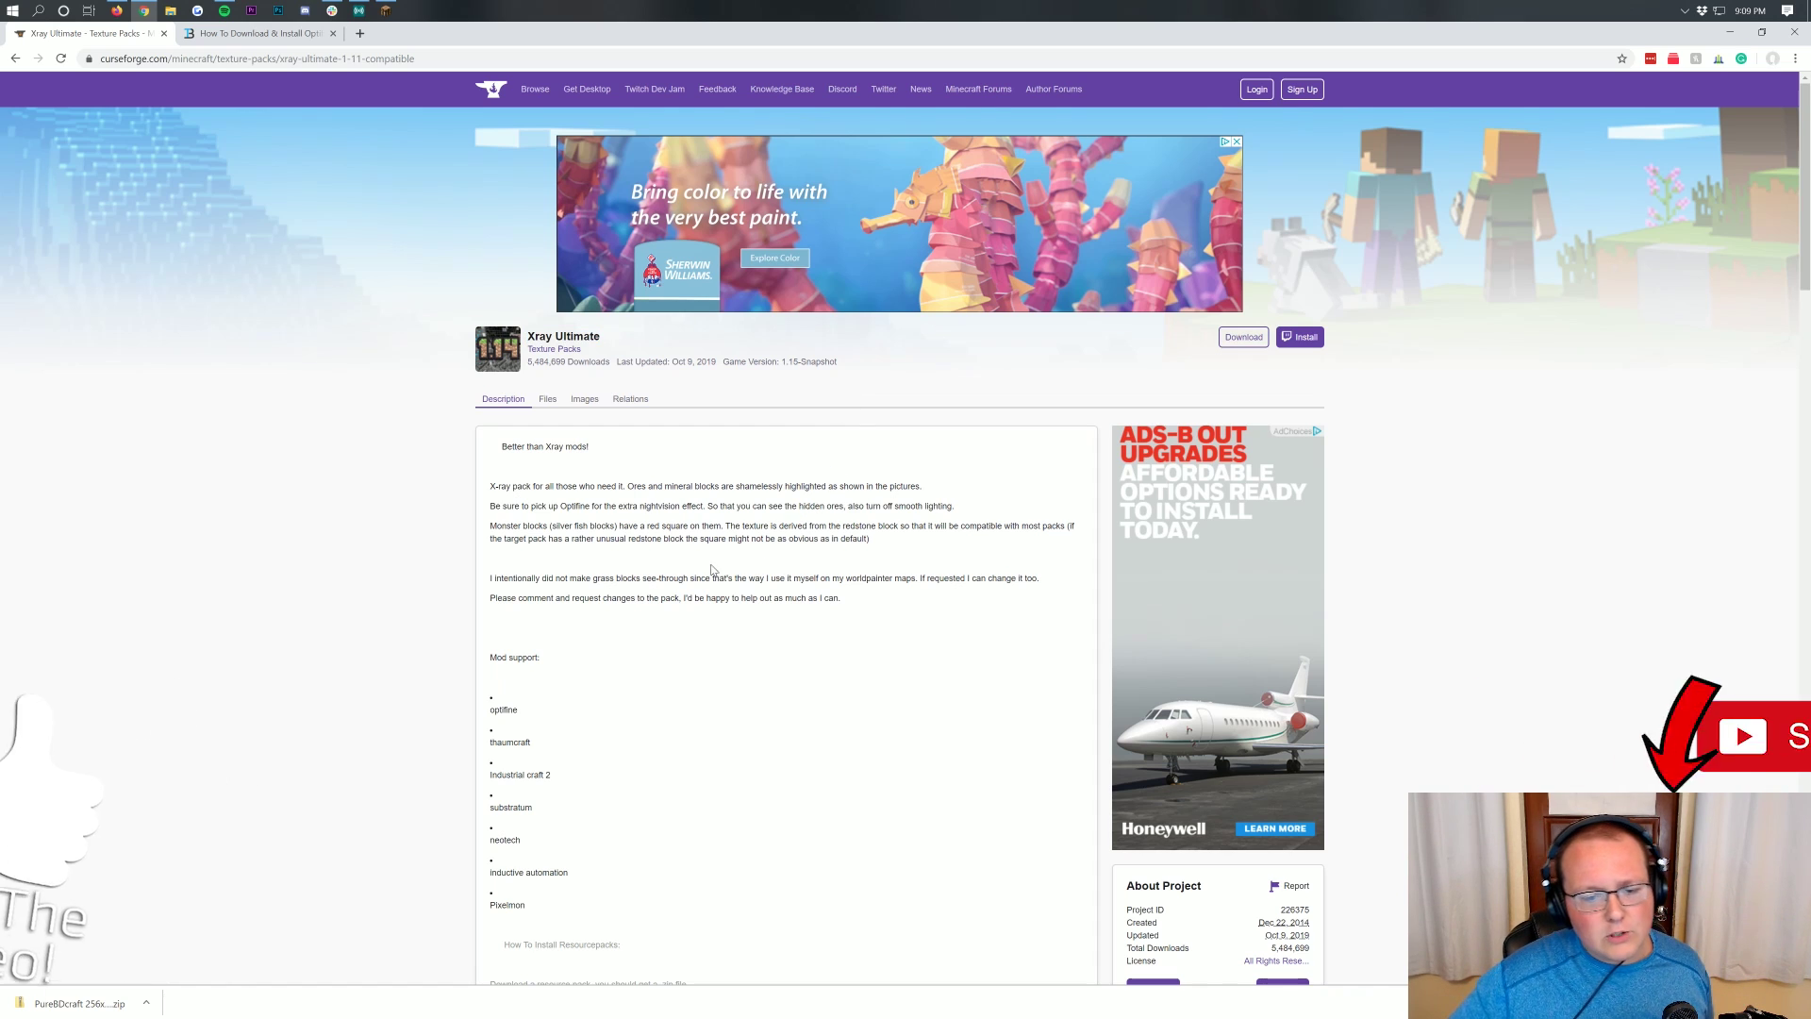
scroll(1003, 303, "down", 7)
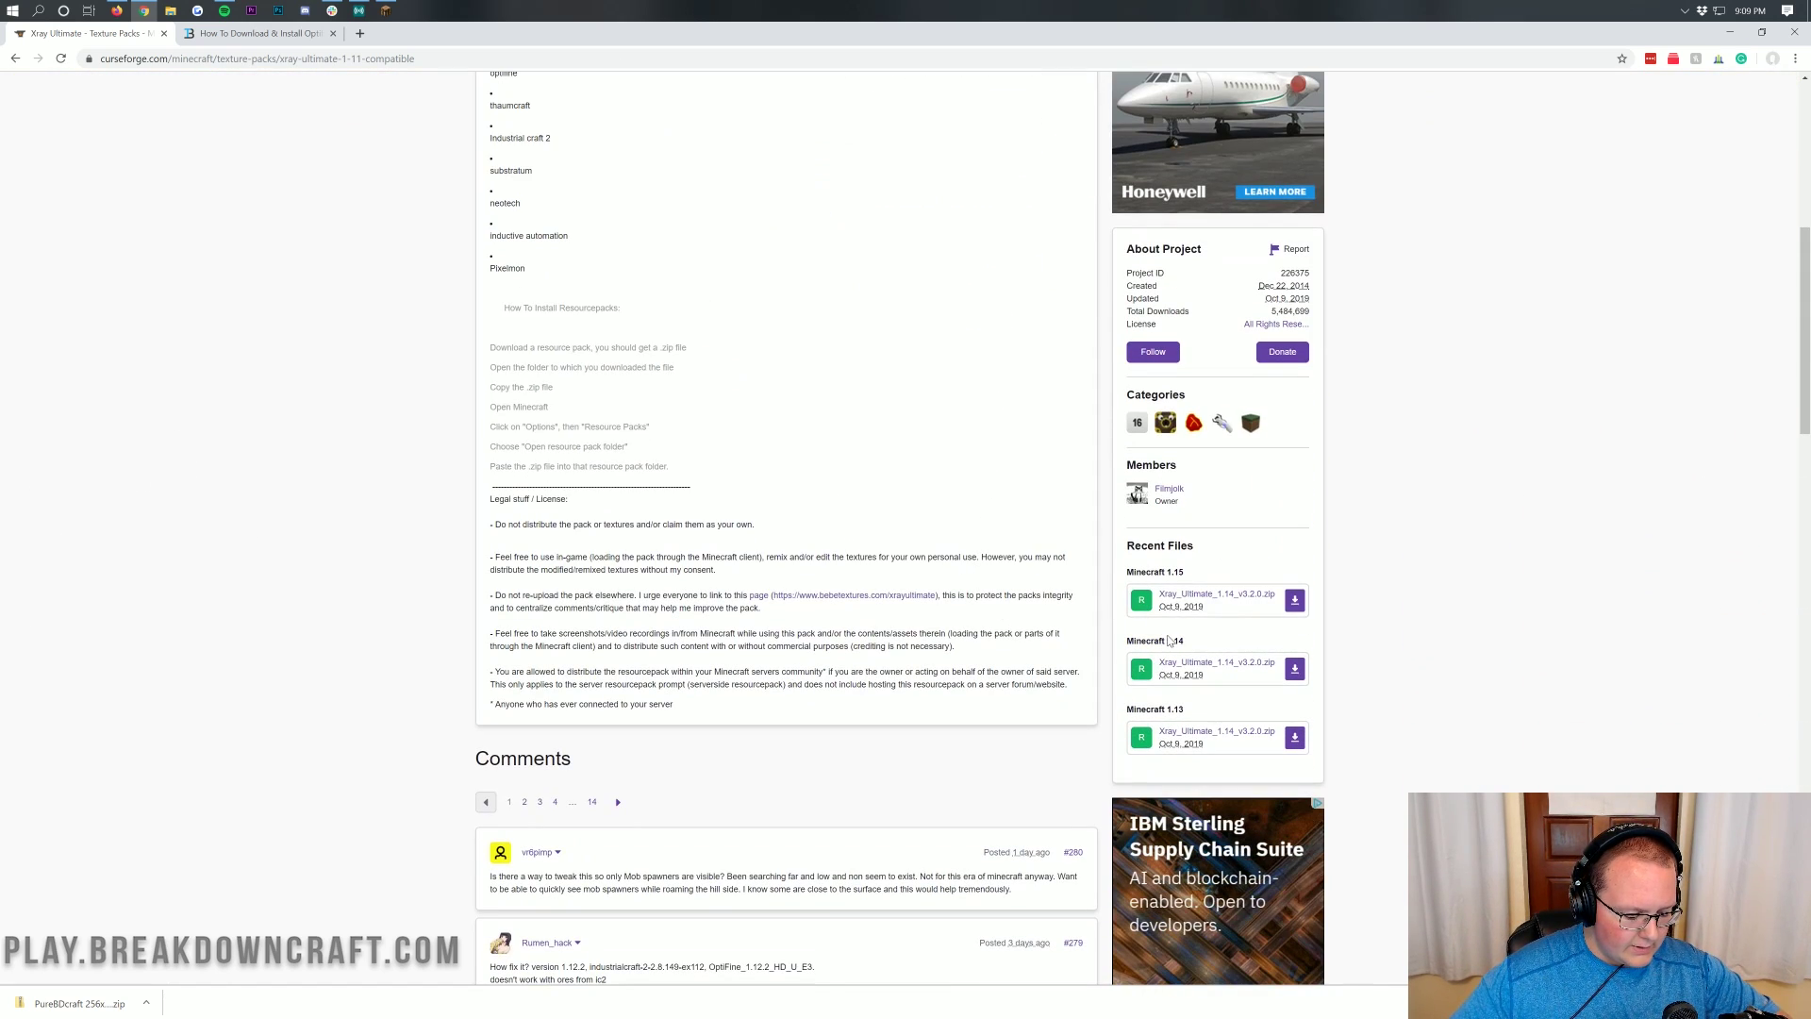
left_click_drag(1194, 647, 1128, 643)
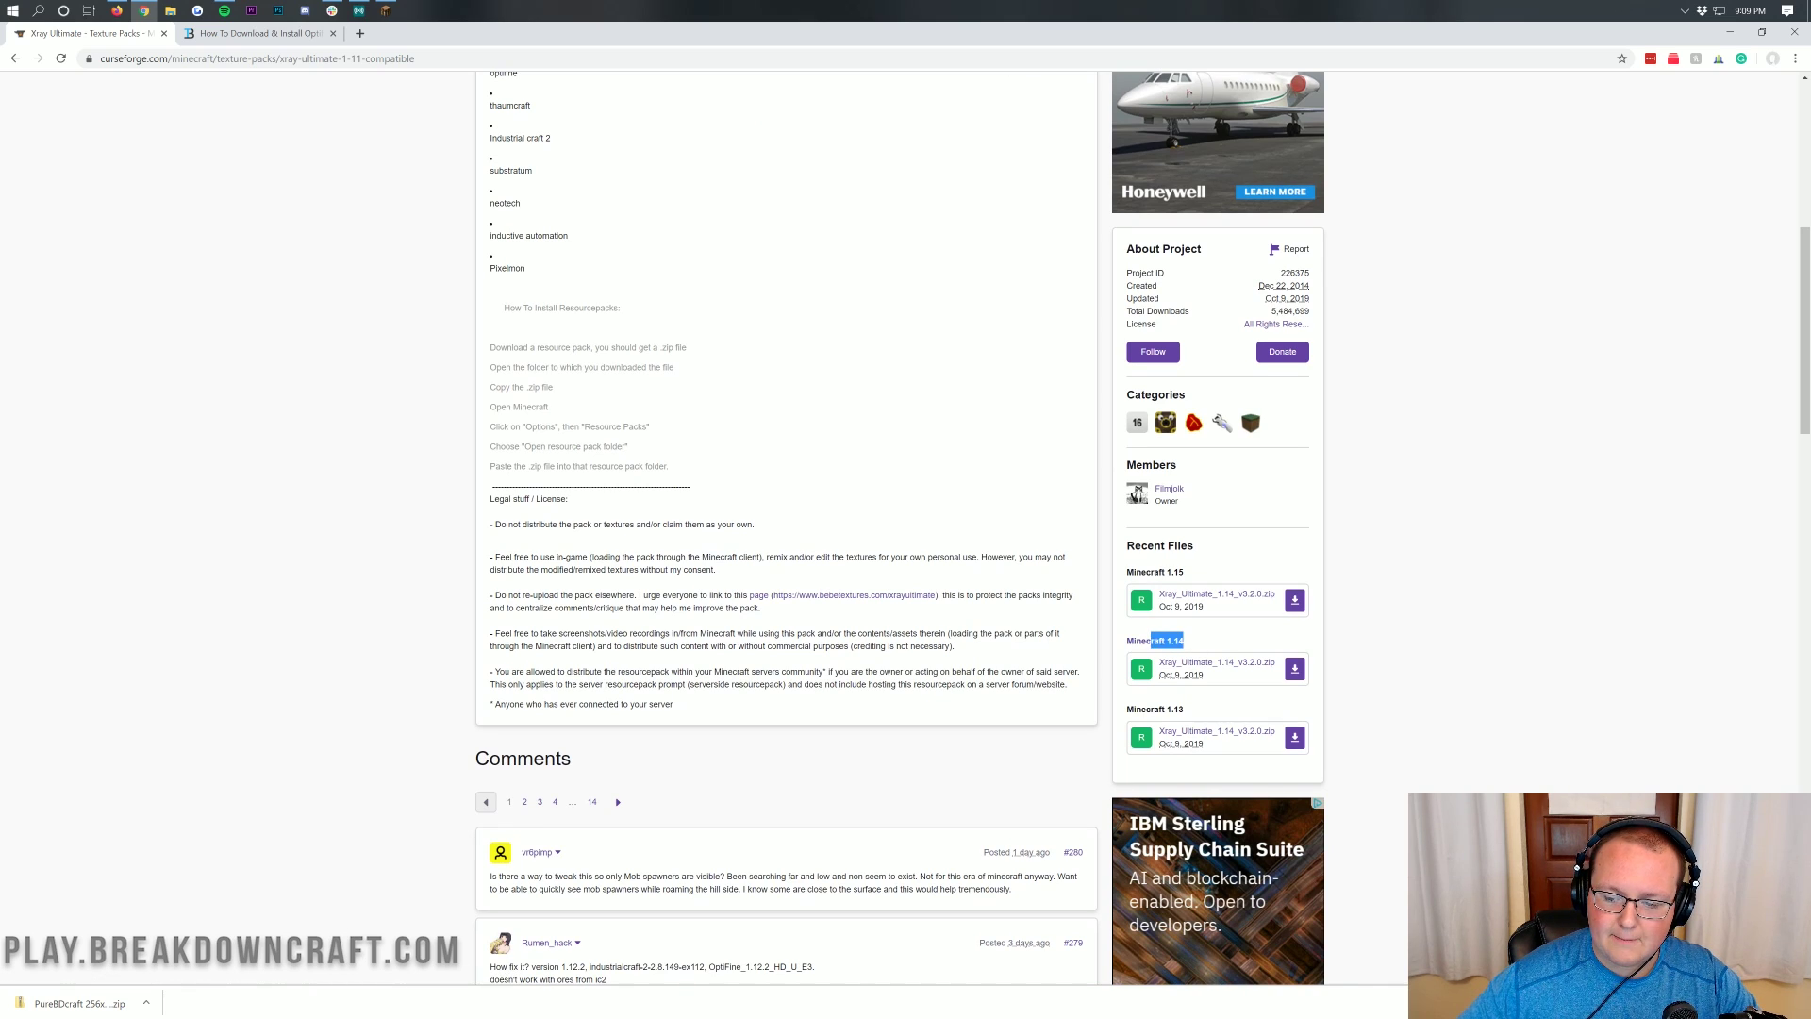
left_click(1394, 645)
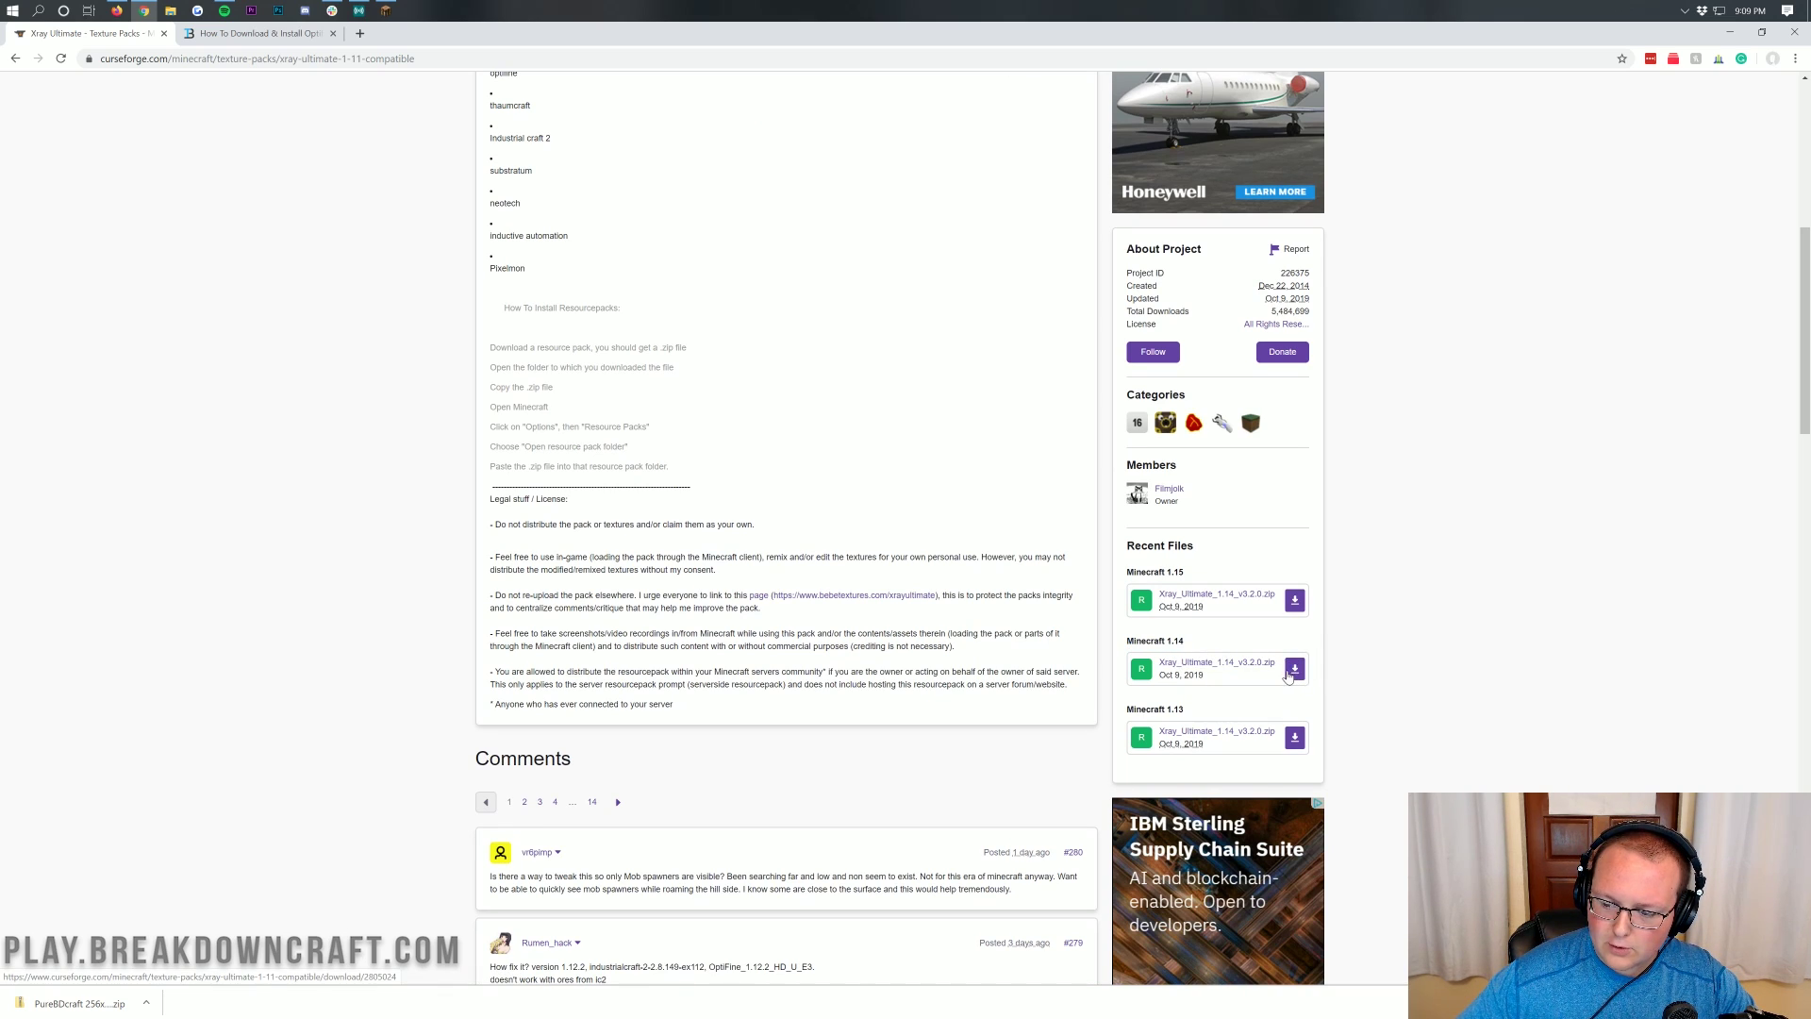
left_click(1294, 669)
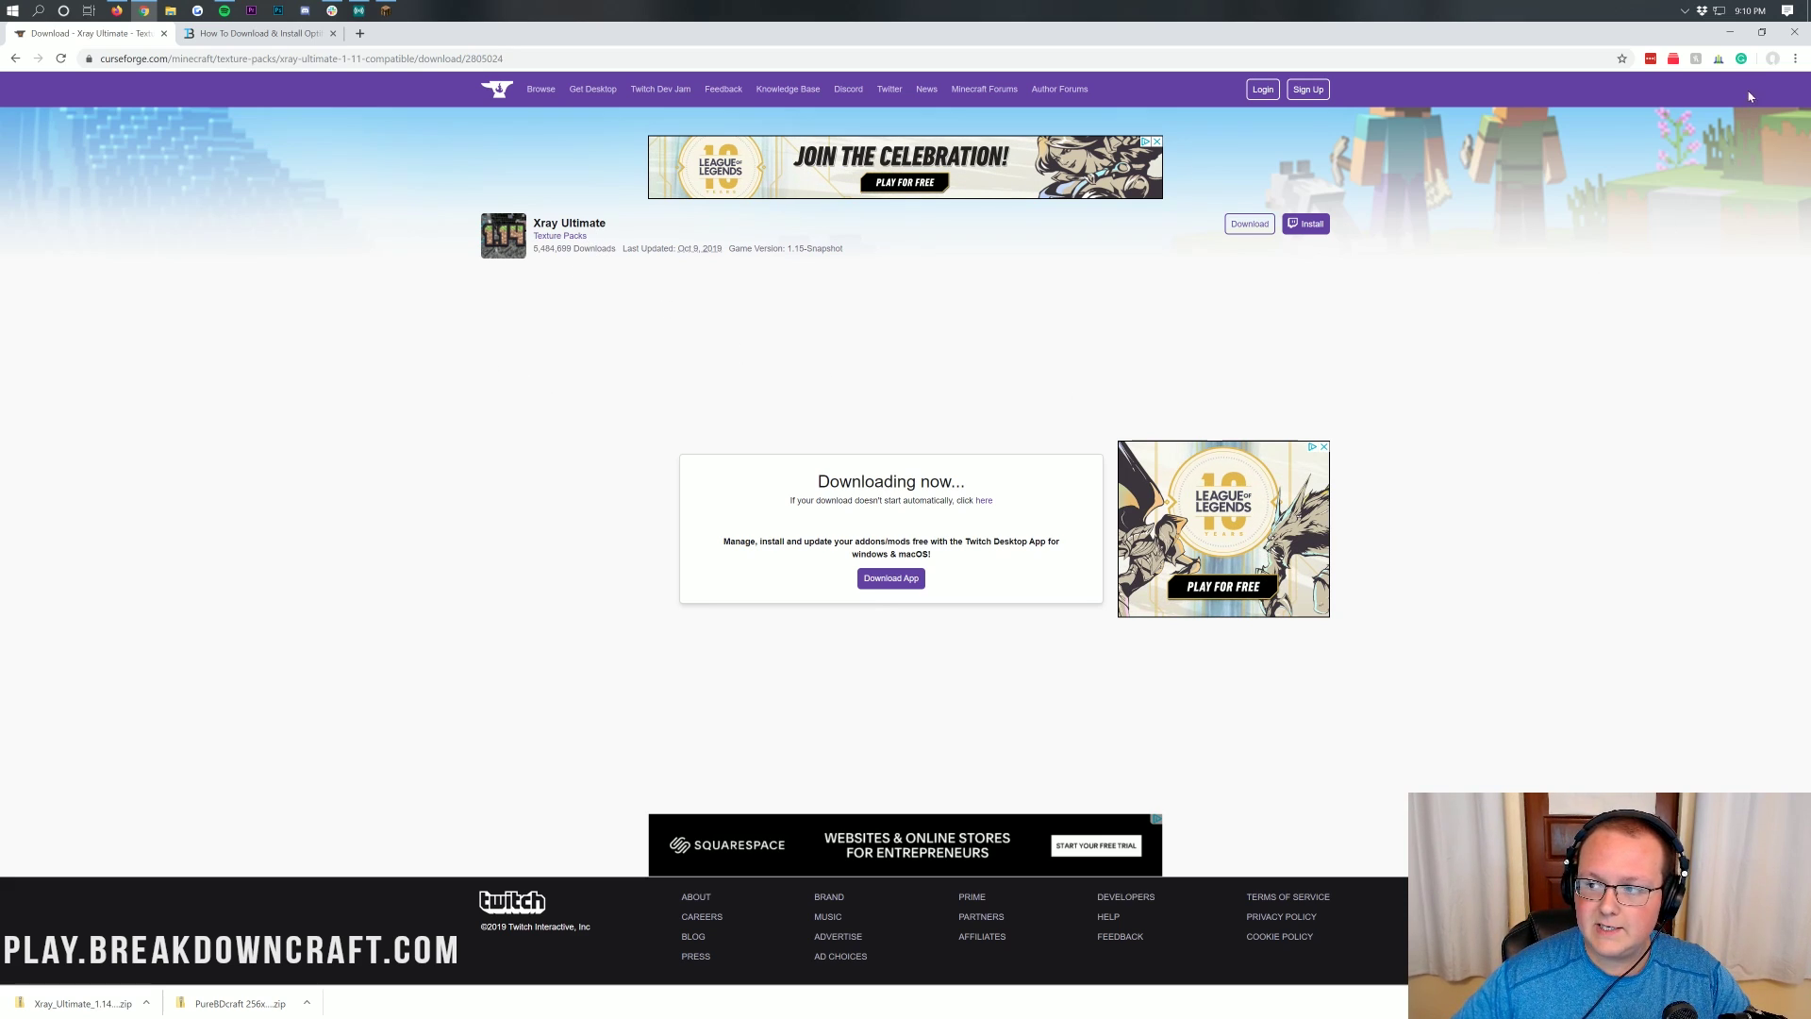
left_click(1731, 38)
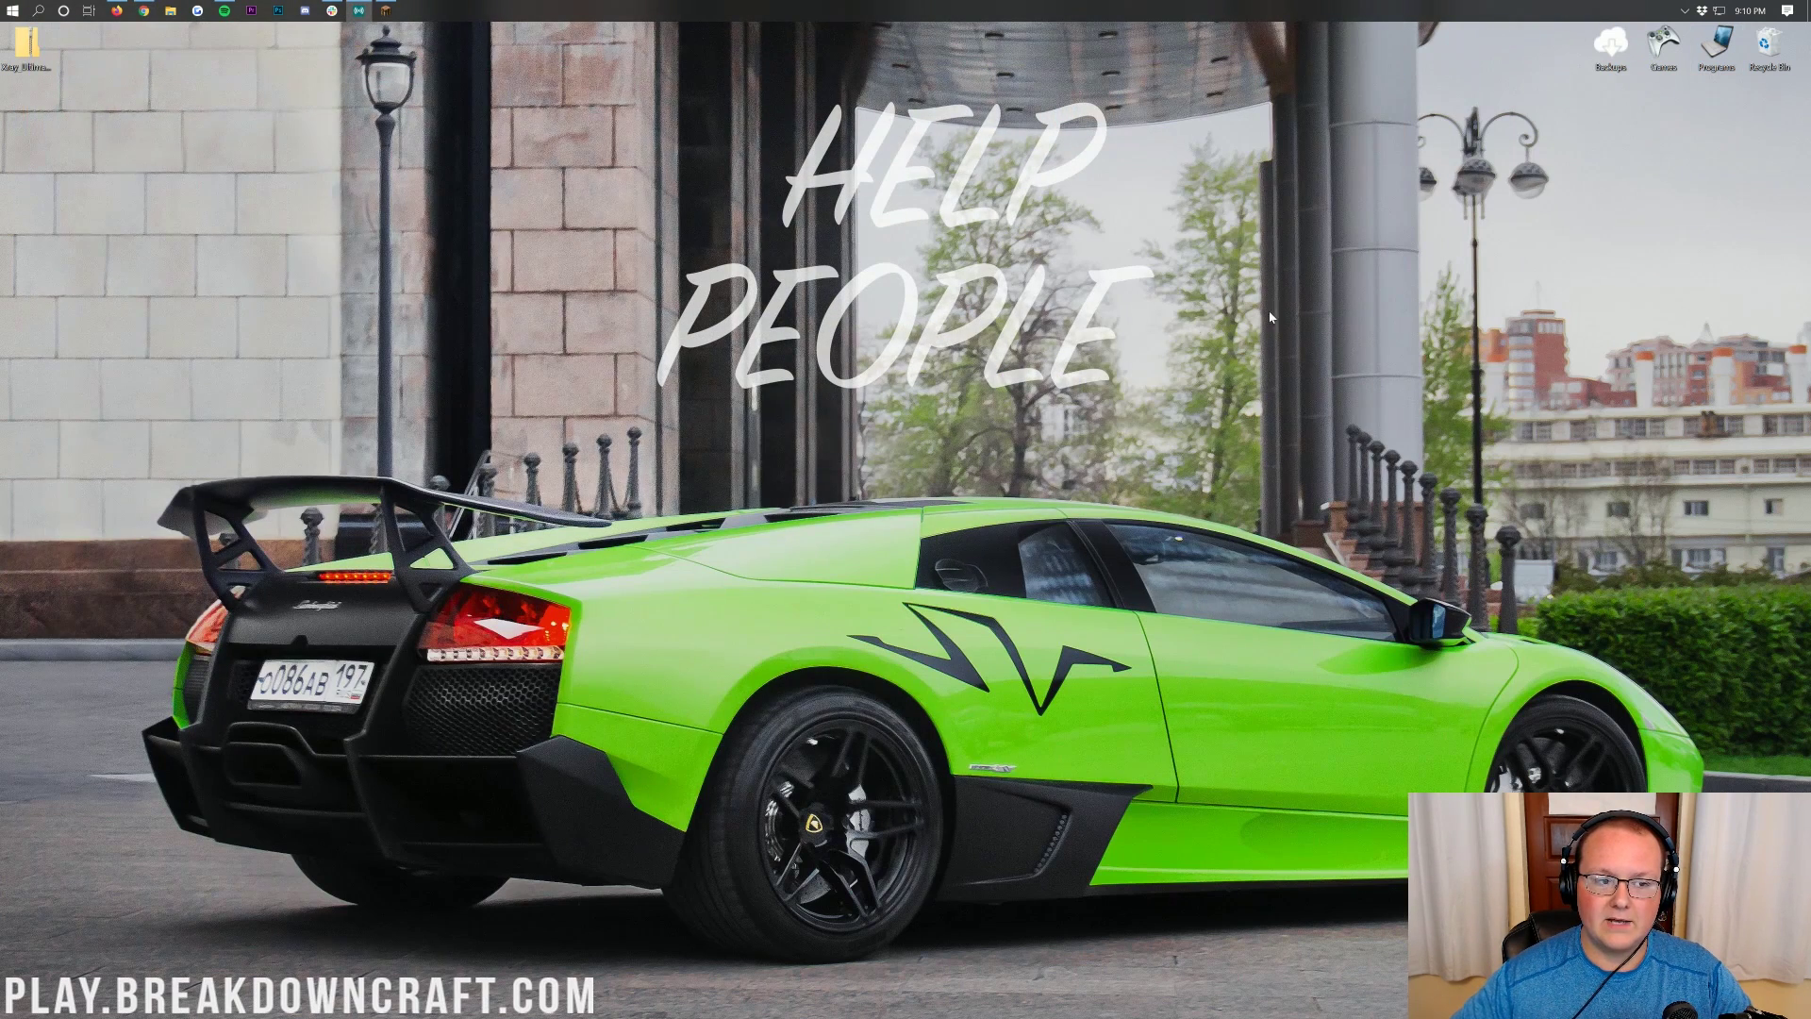
left_click_drag(27, 42, 606, 181)
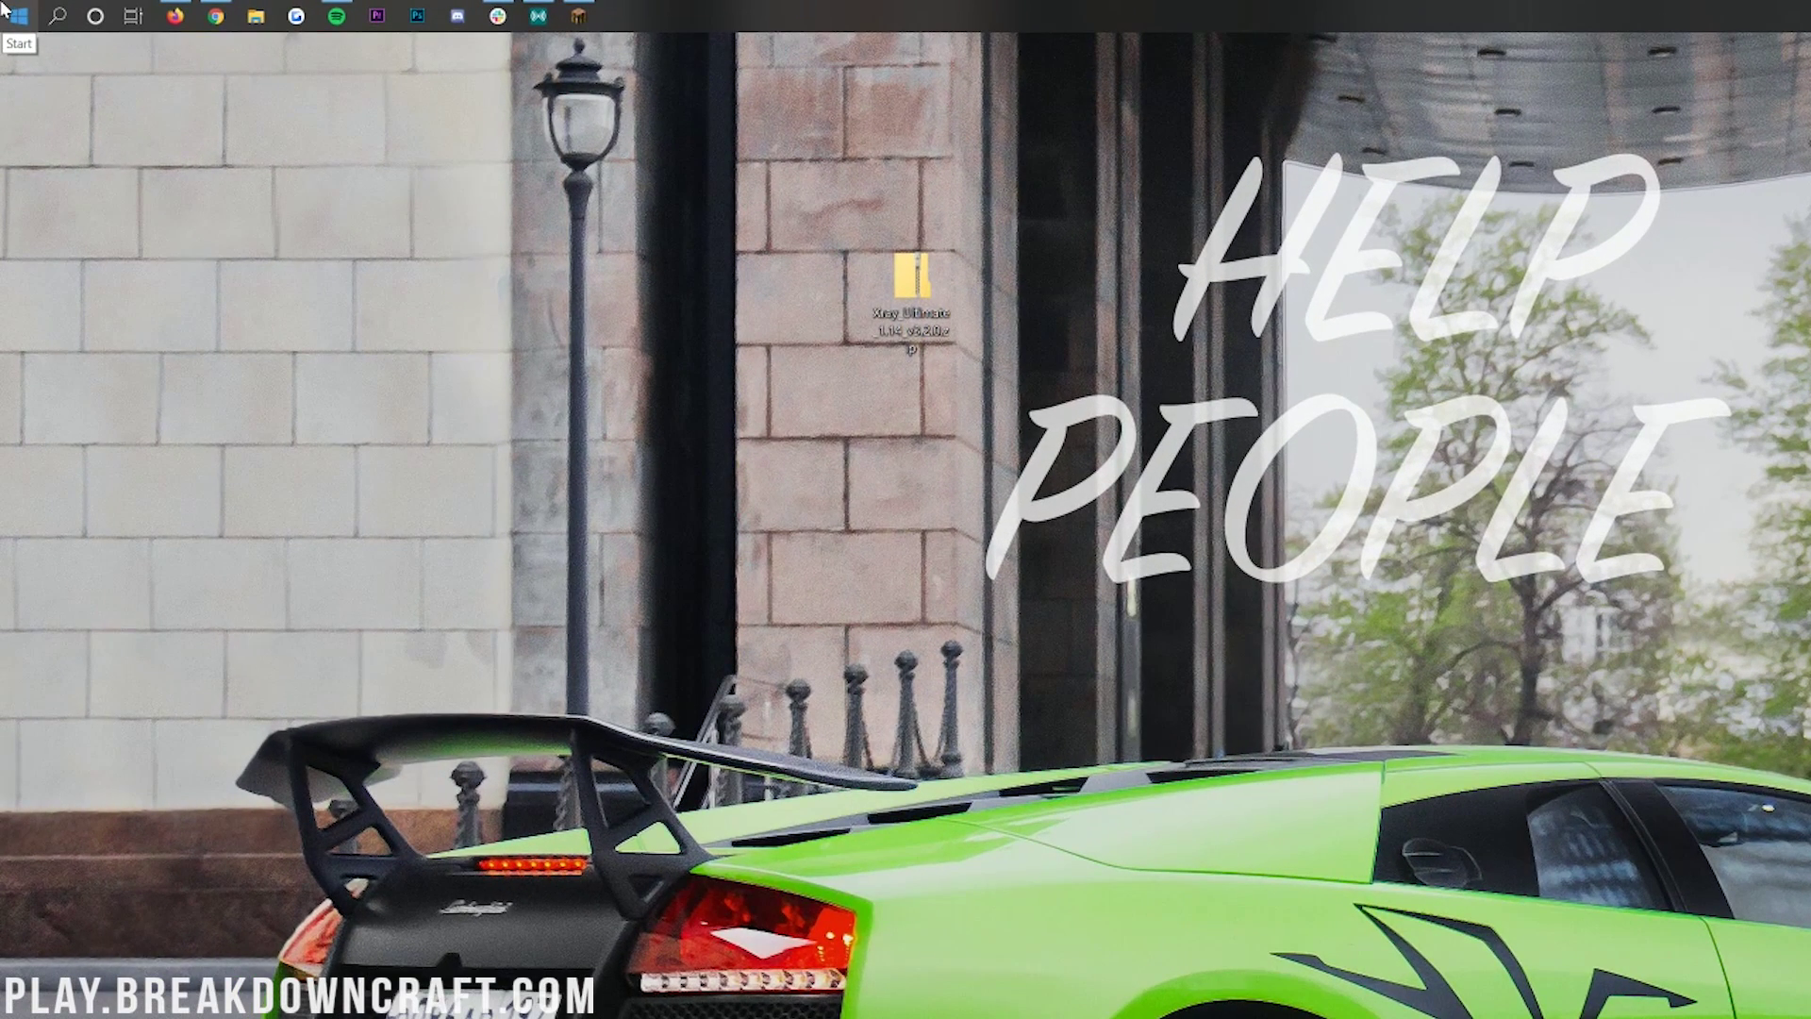
- Search Windows for "downloads", view the Downloads folder and close it
left_click(5, 10)
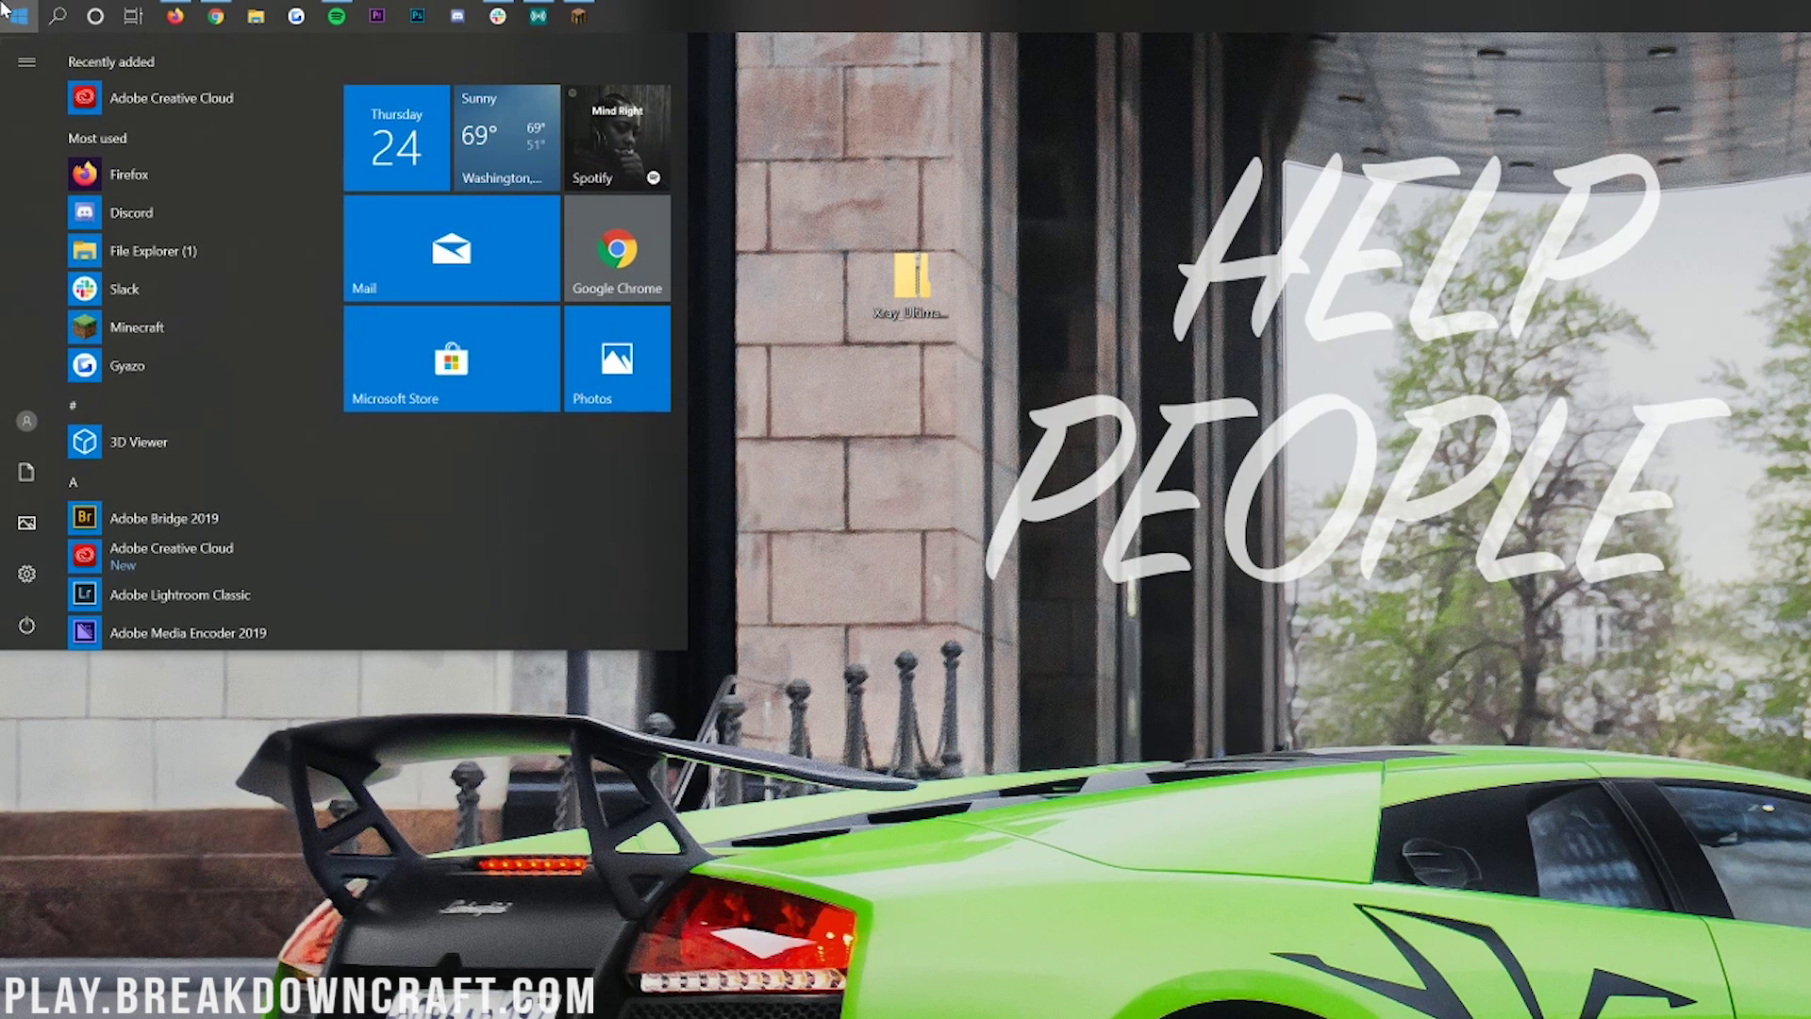
left_click(5, 9)
left_click(5, 9)
type("downloads")
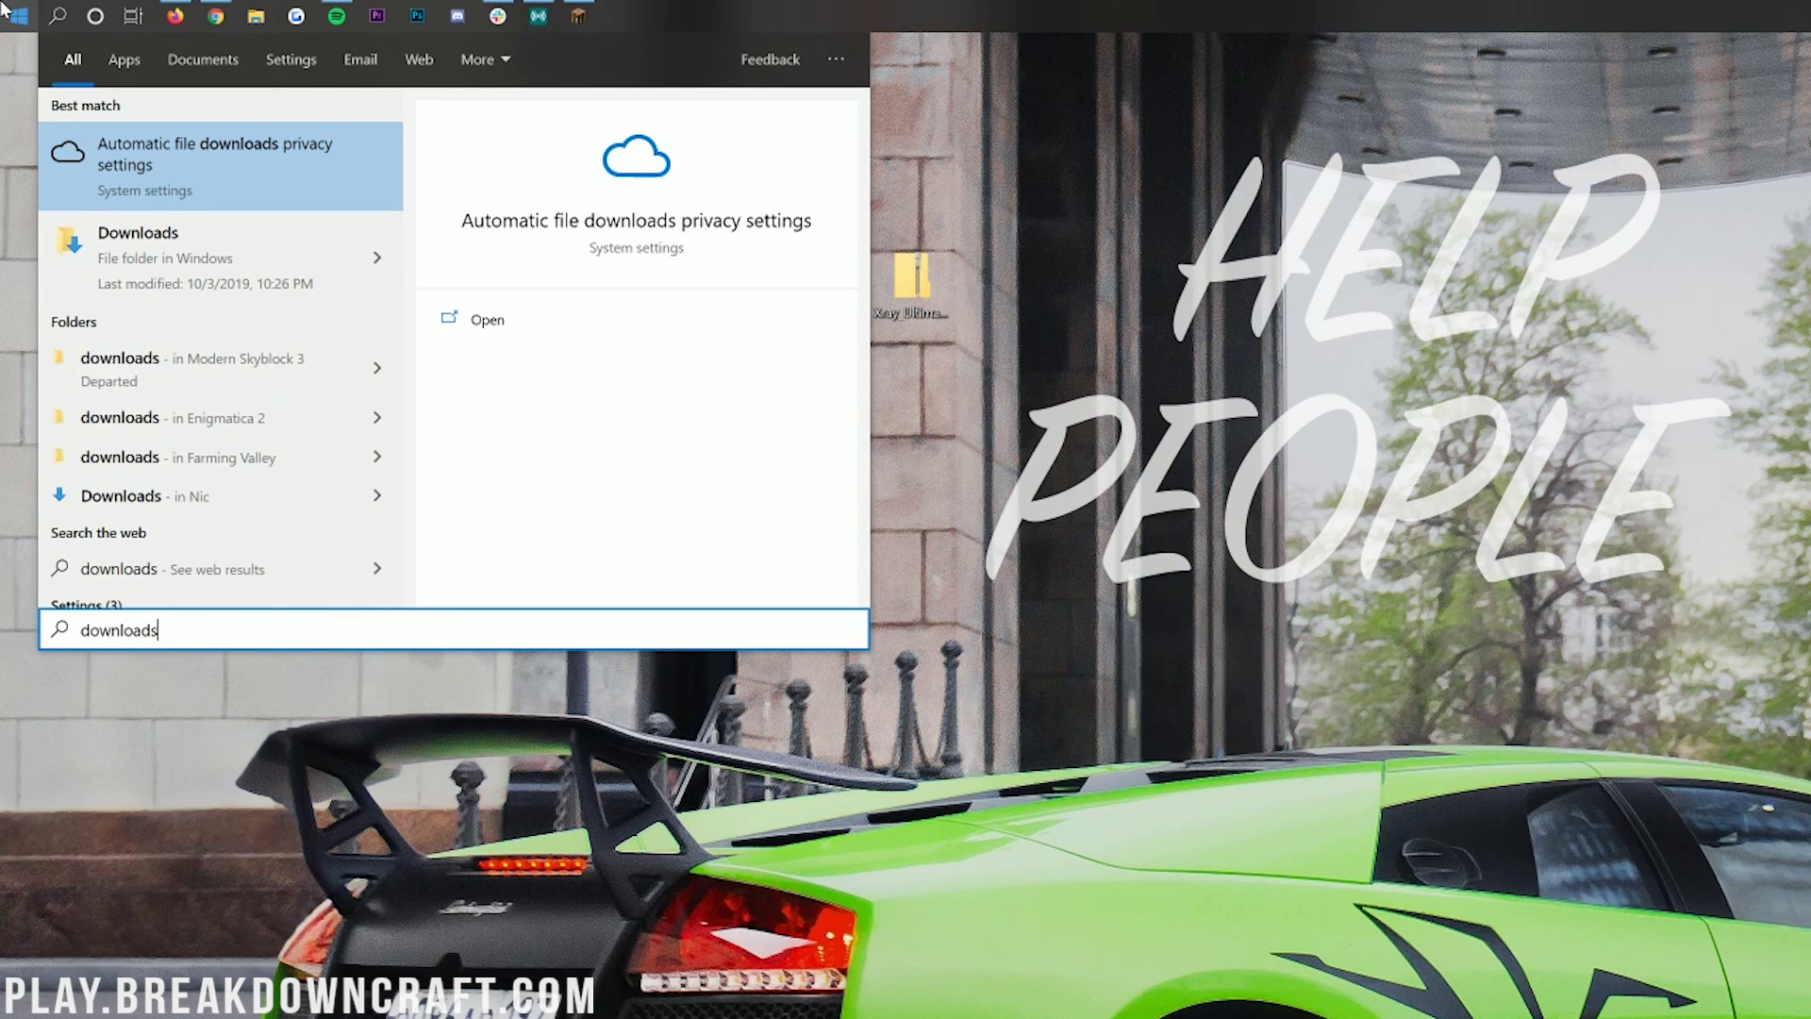
left_click(155, 242)
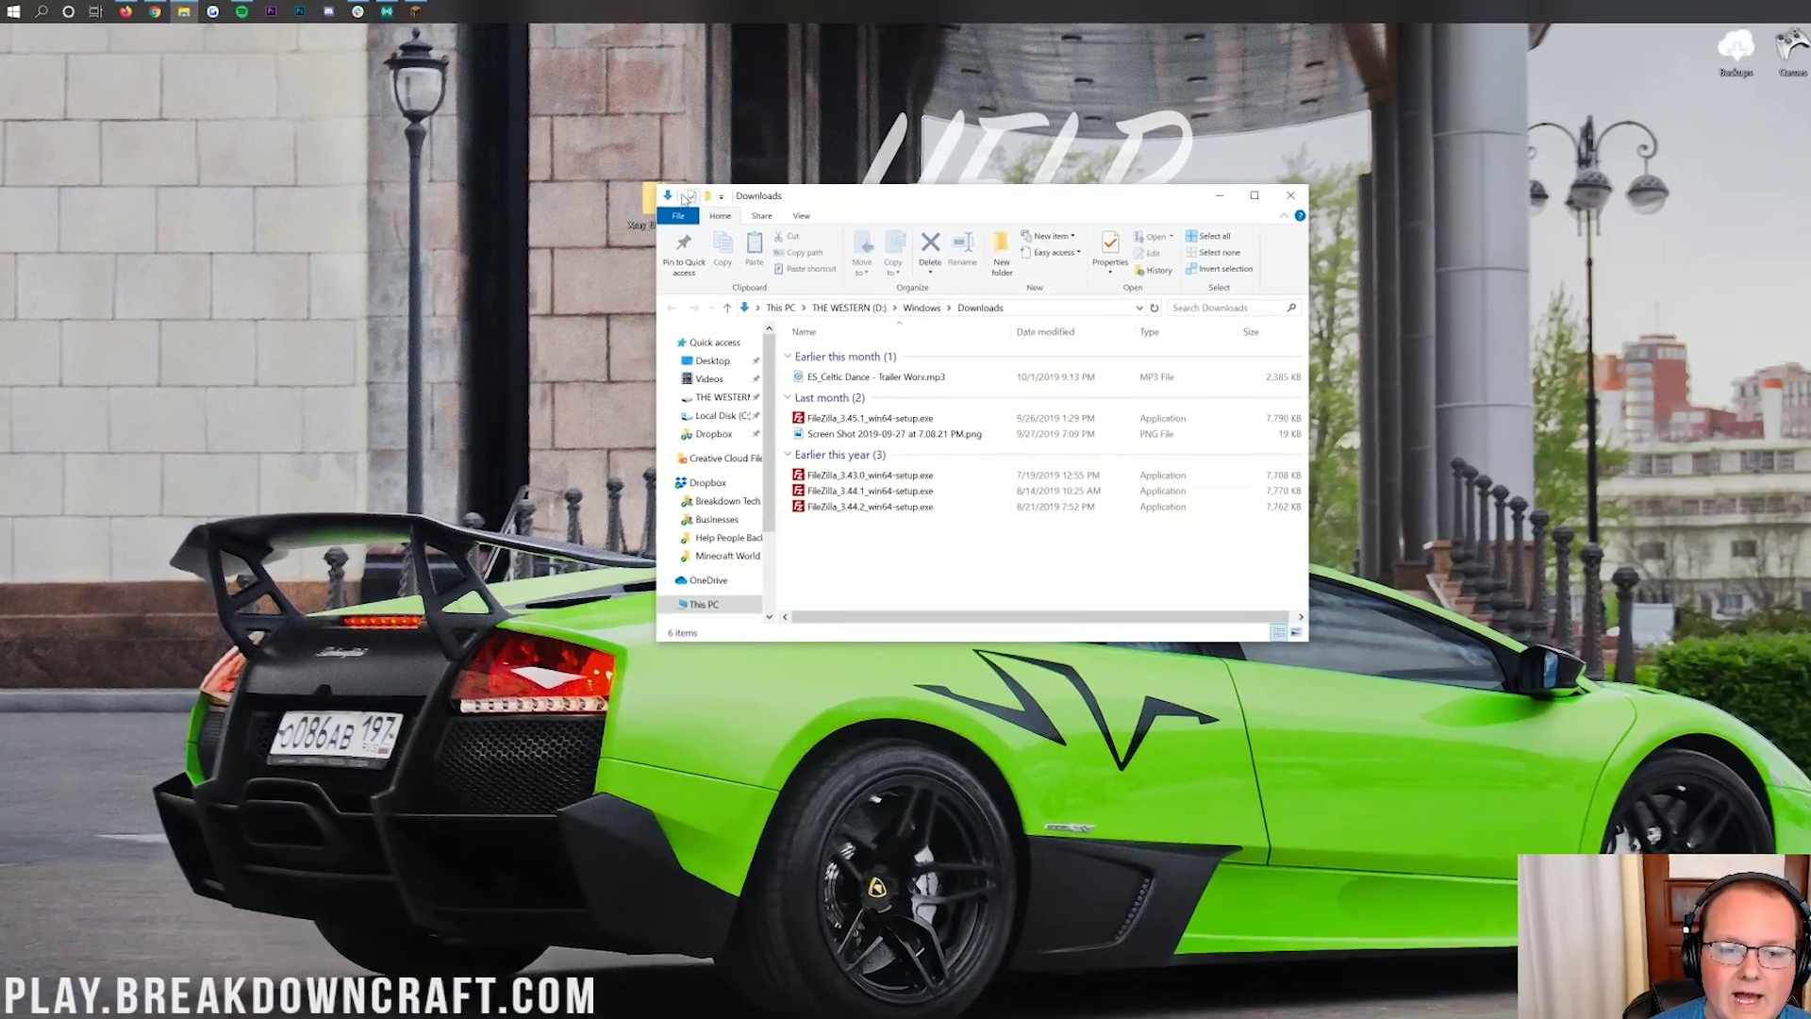
left_click_drag(647, 202, 598, 132)
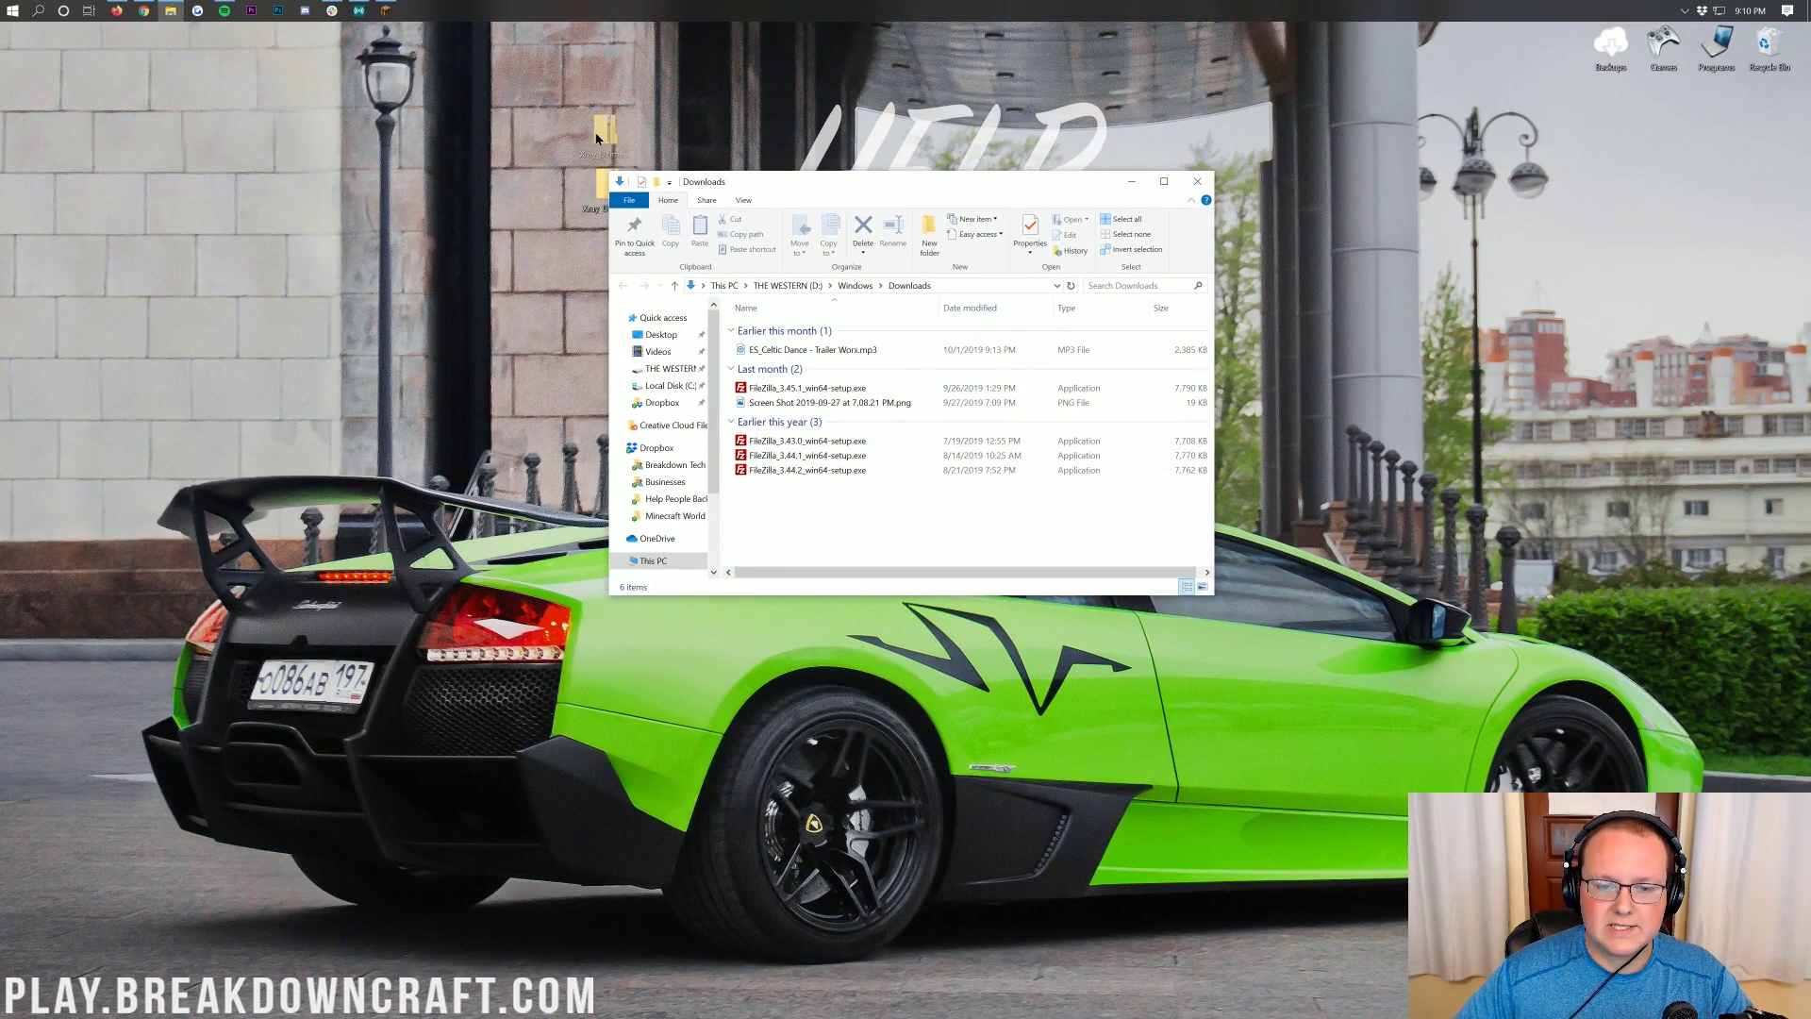
left_click(1197, 181)
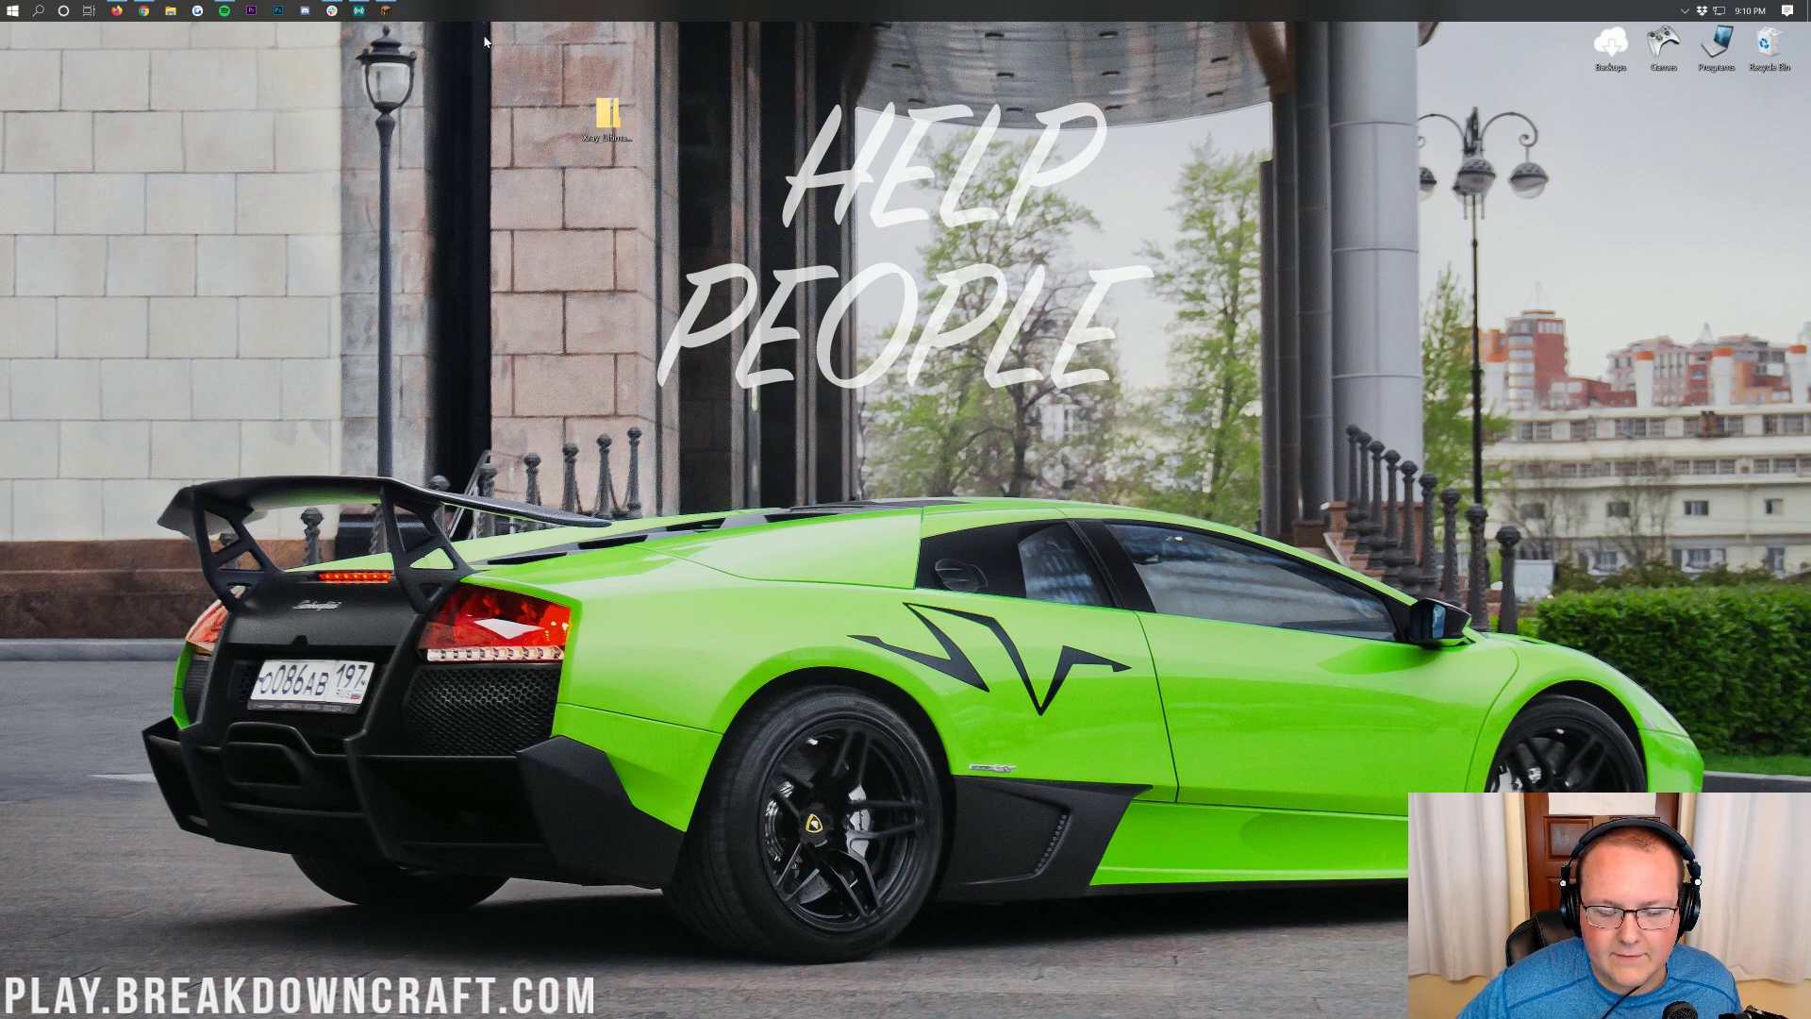
- Switch to Minecraft, view the multiplayer server list and return to the title screen
left_click(393, 9)
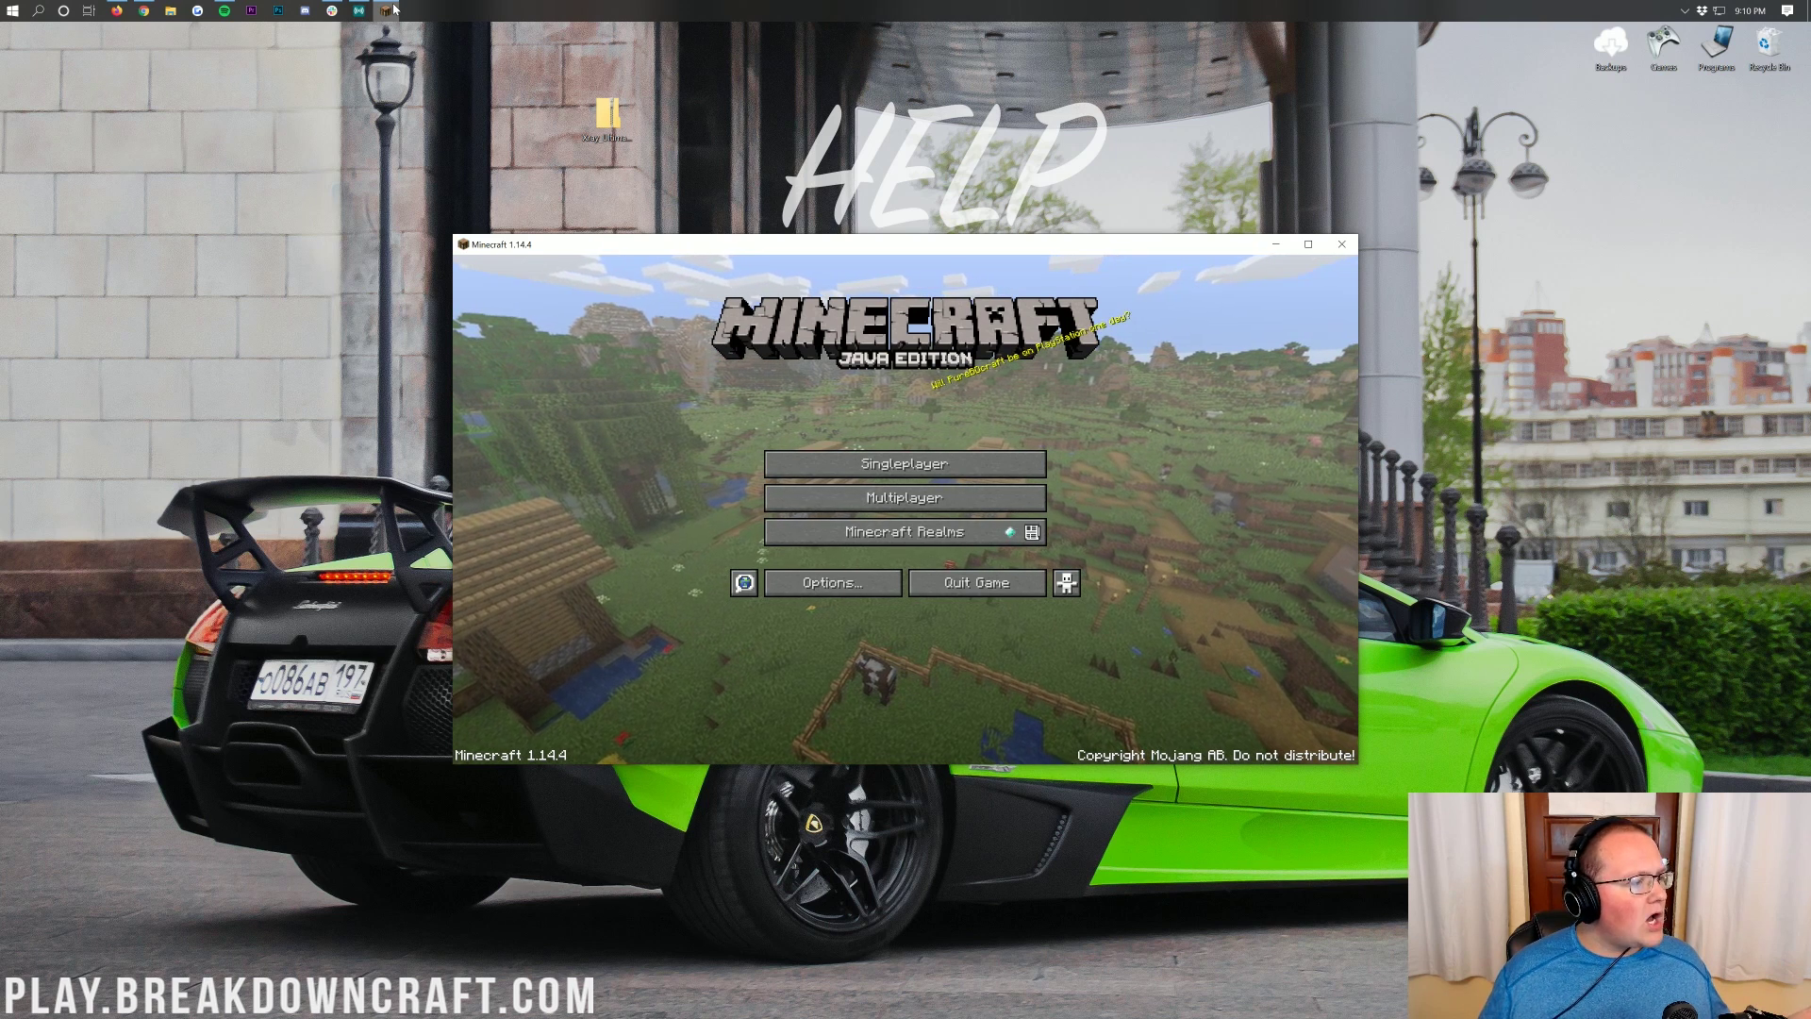
left_click(904, 497)
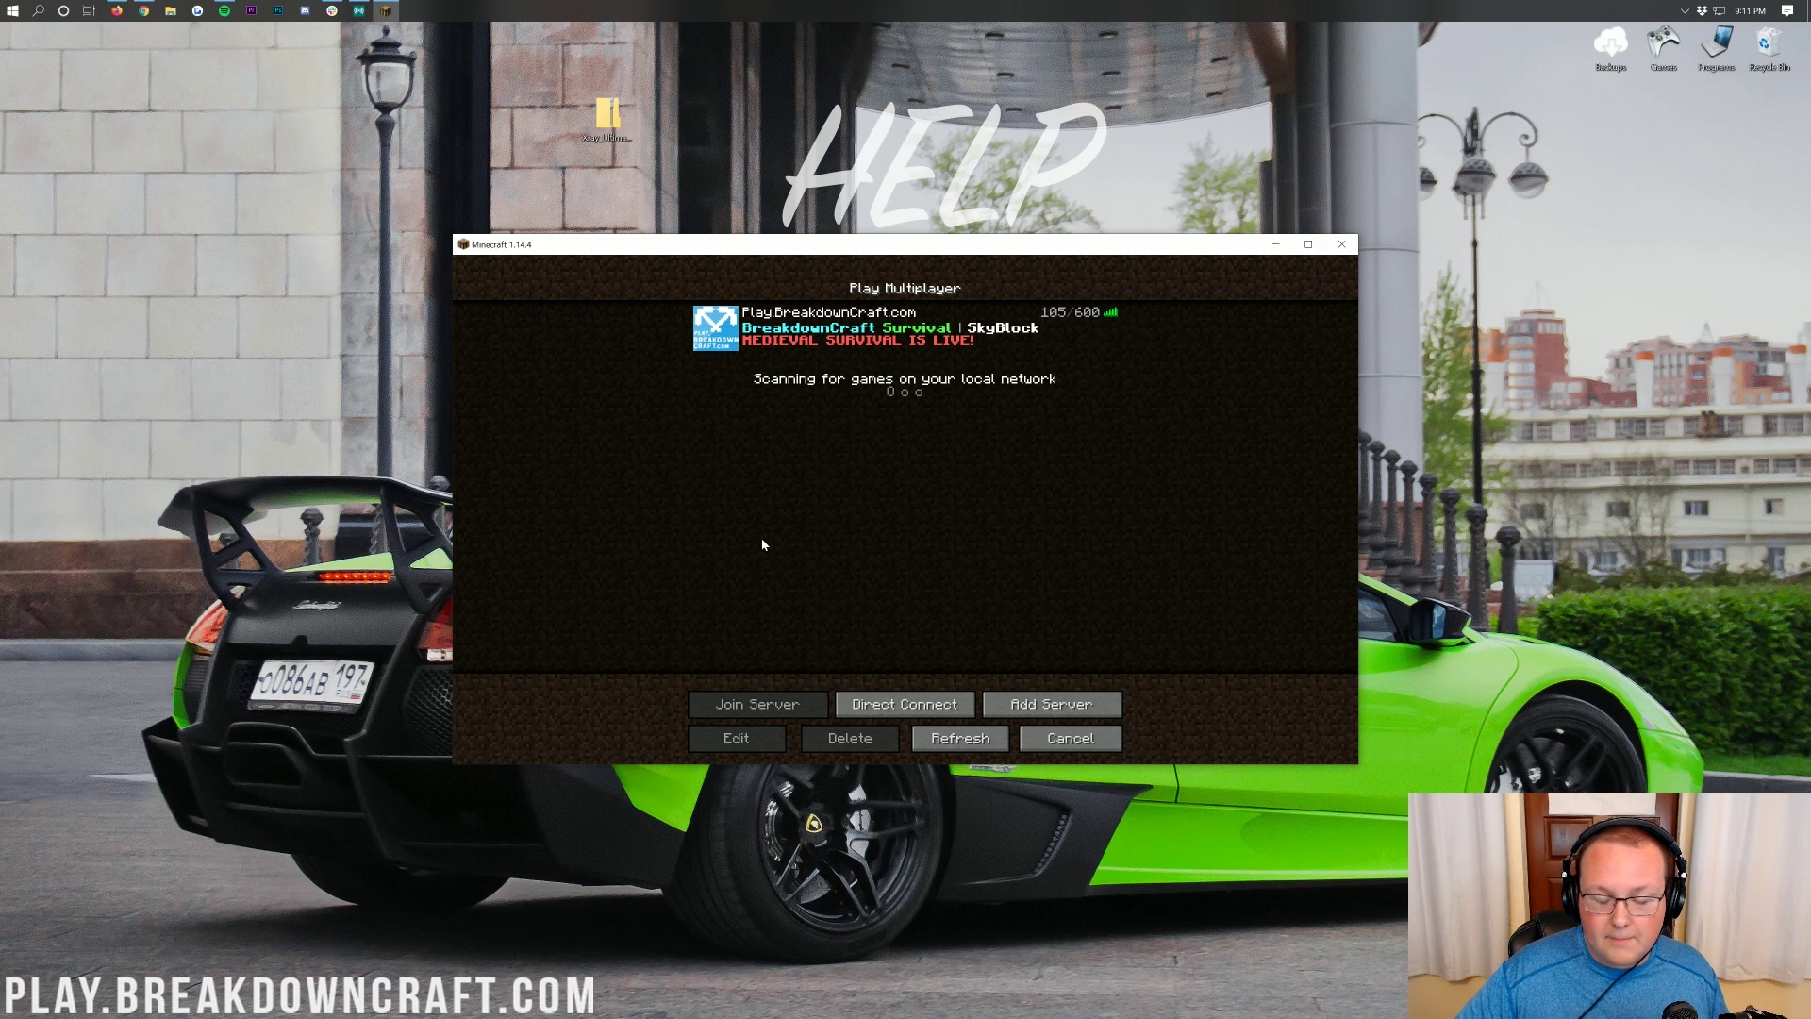
left_click(1052, 736)
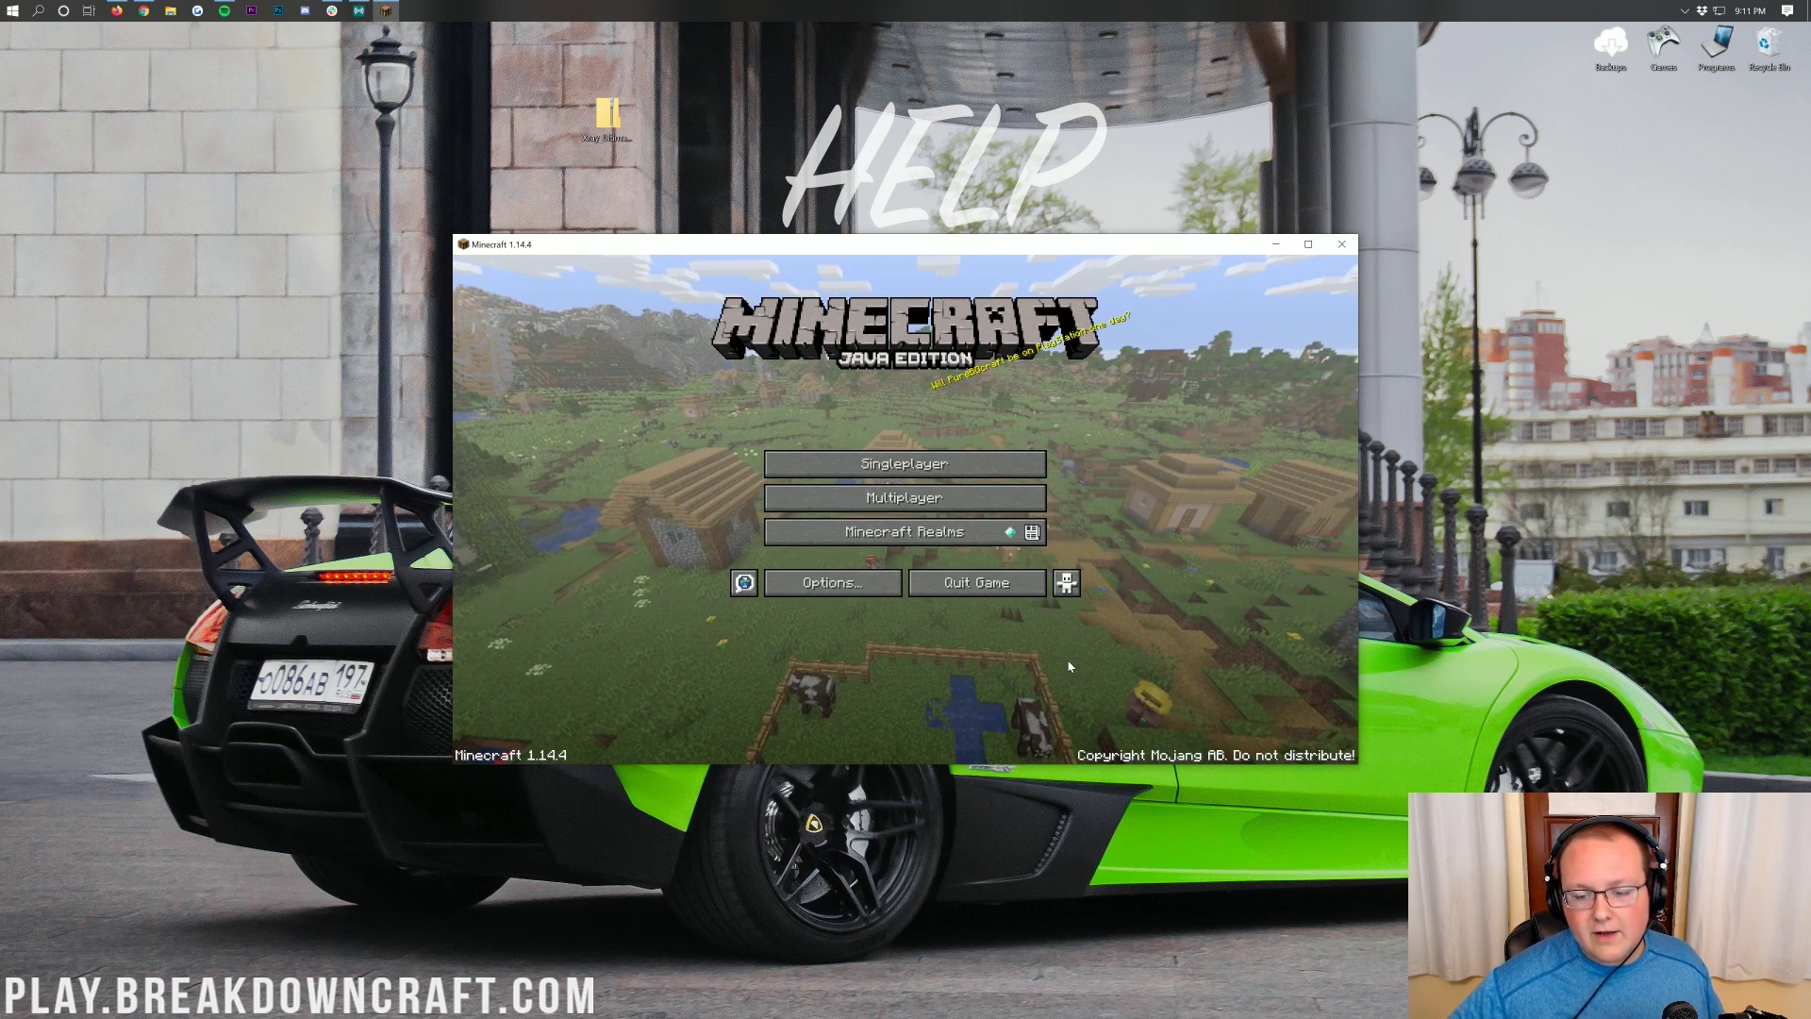
- Open Minecraft's resource pack folder, add the Xray Ultimate zip from the desktop and close the folder
left_click(803, 585)
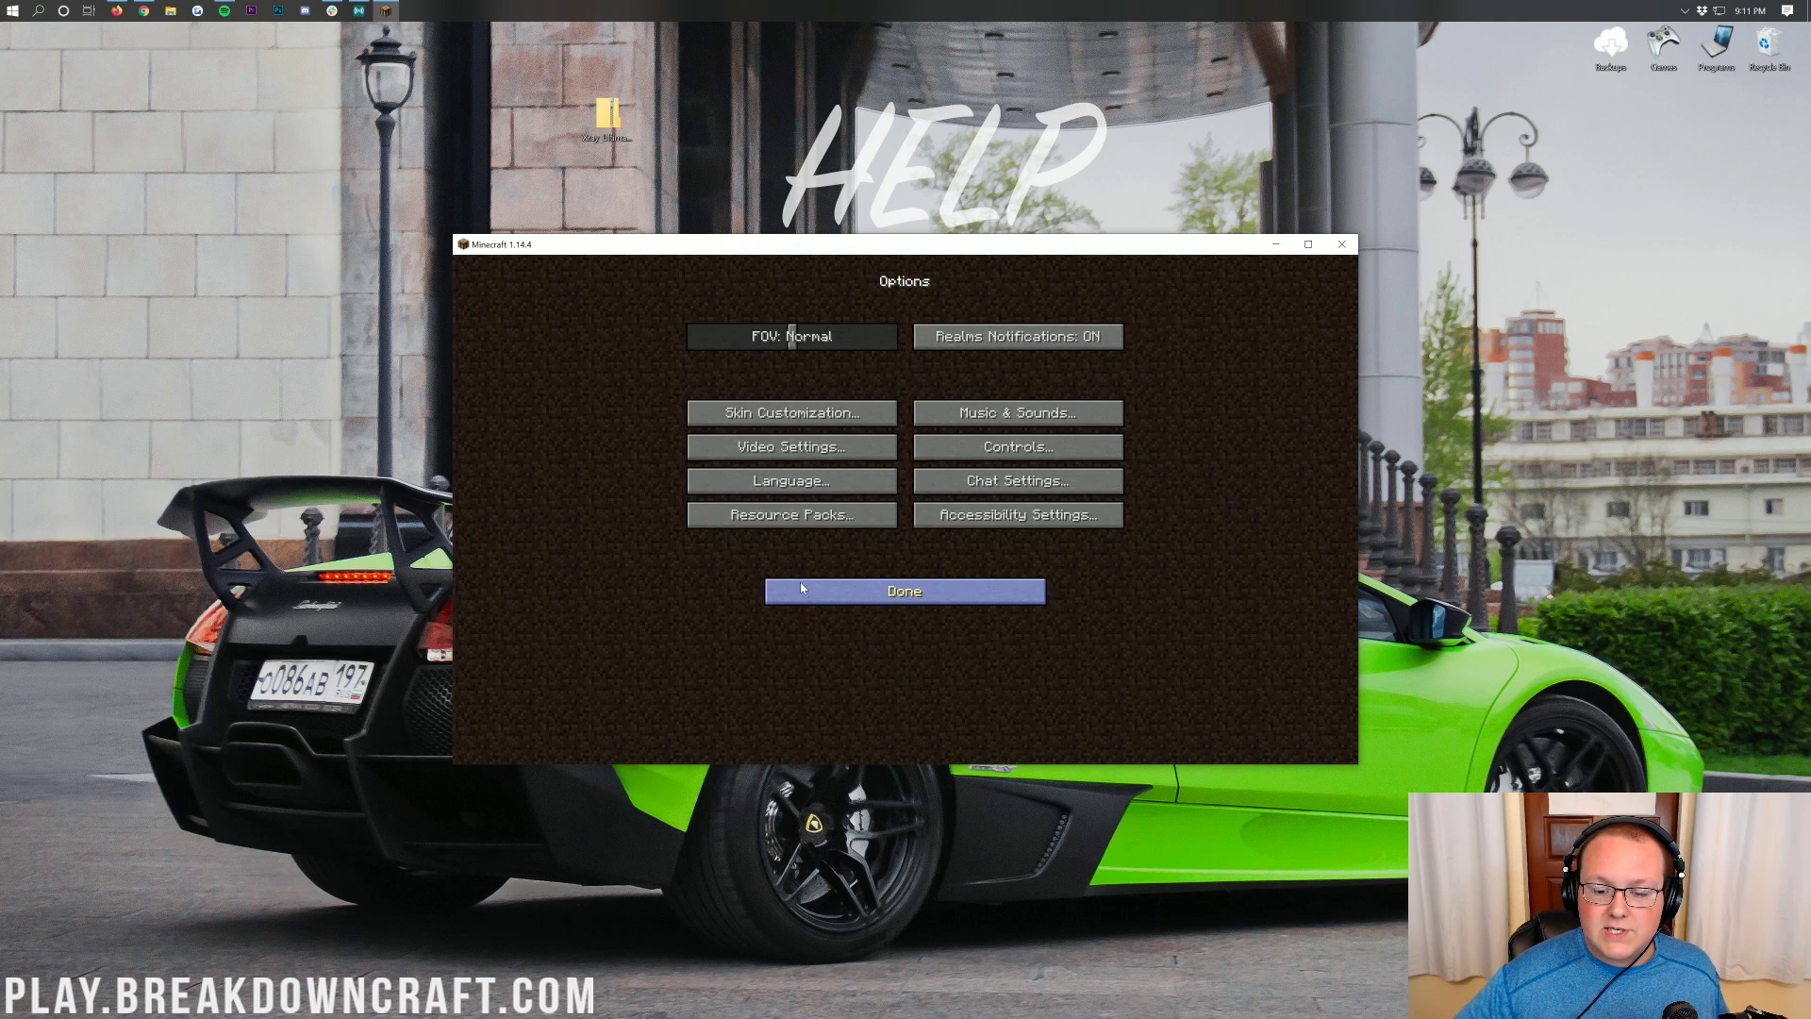
left_click(829, 512)
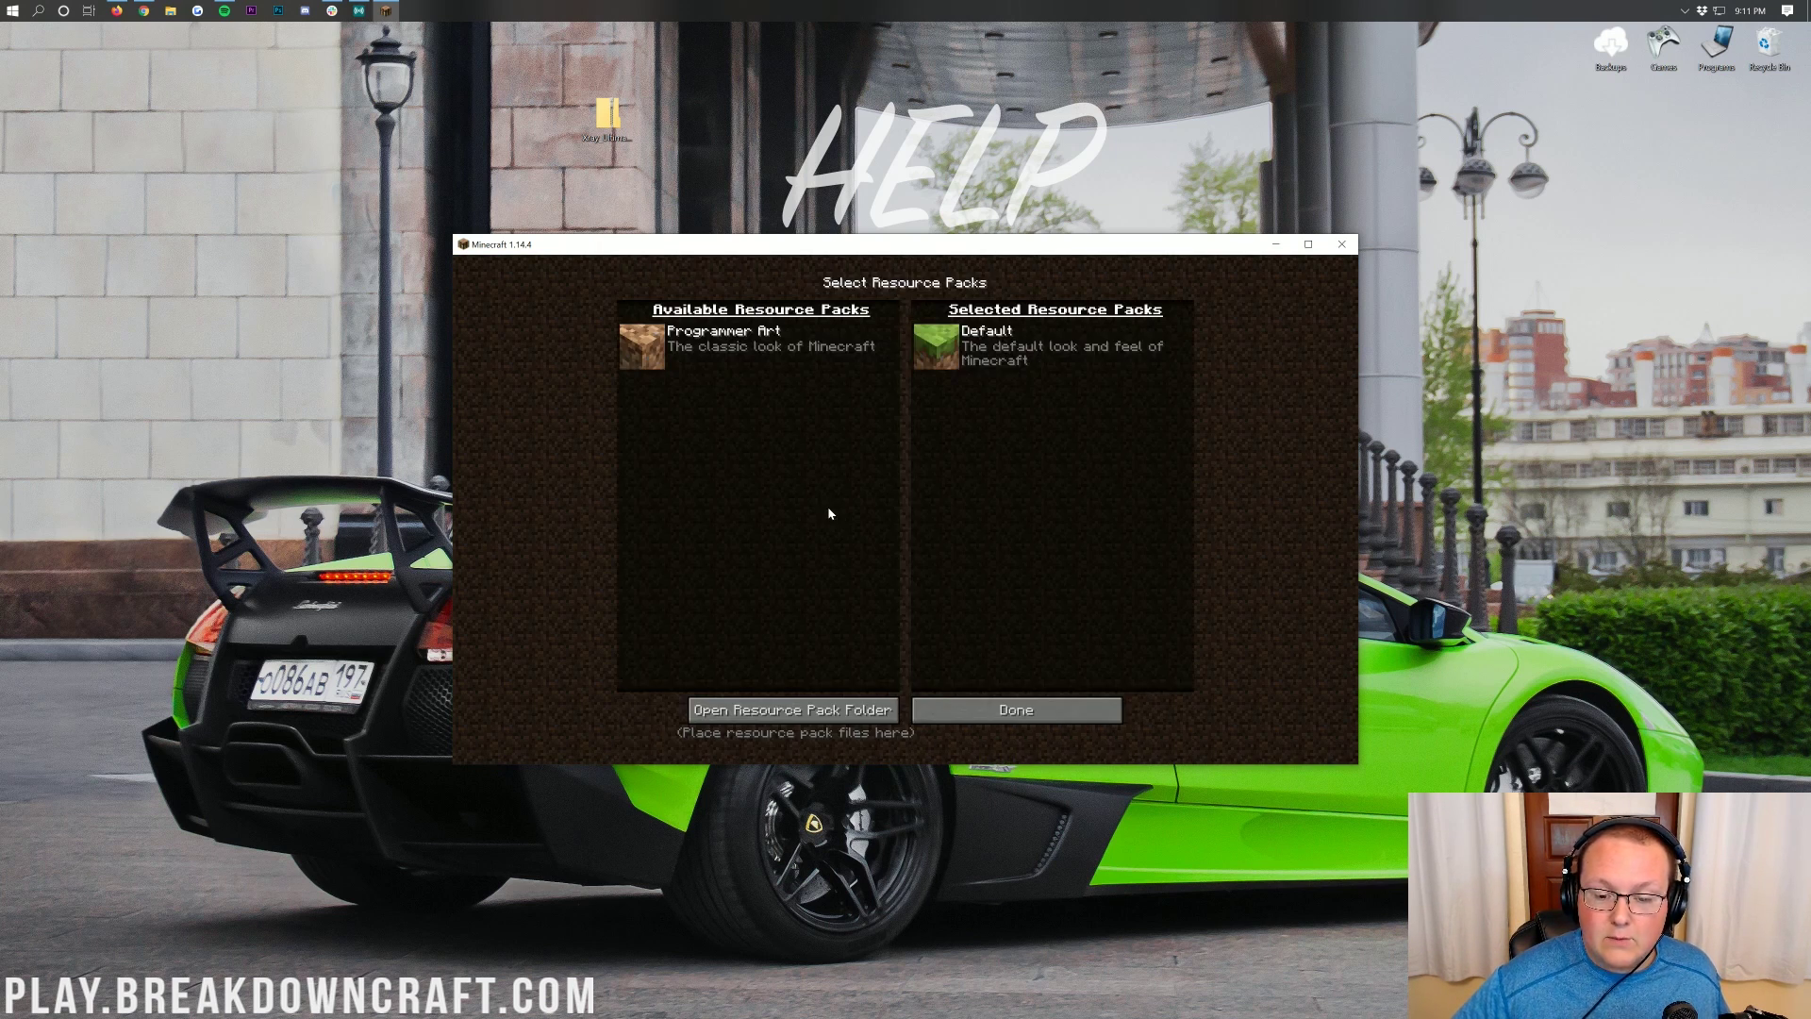
left_click(805, 714)
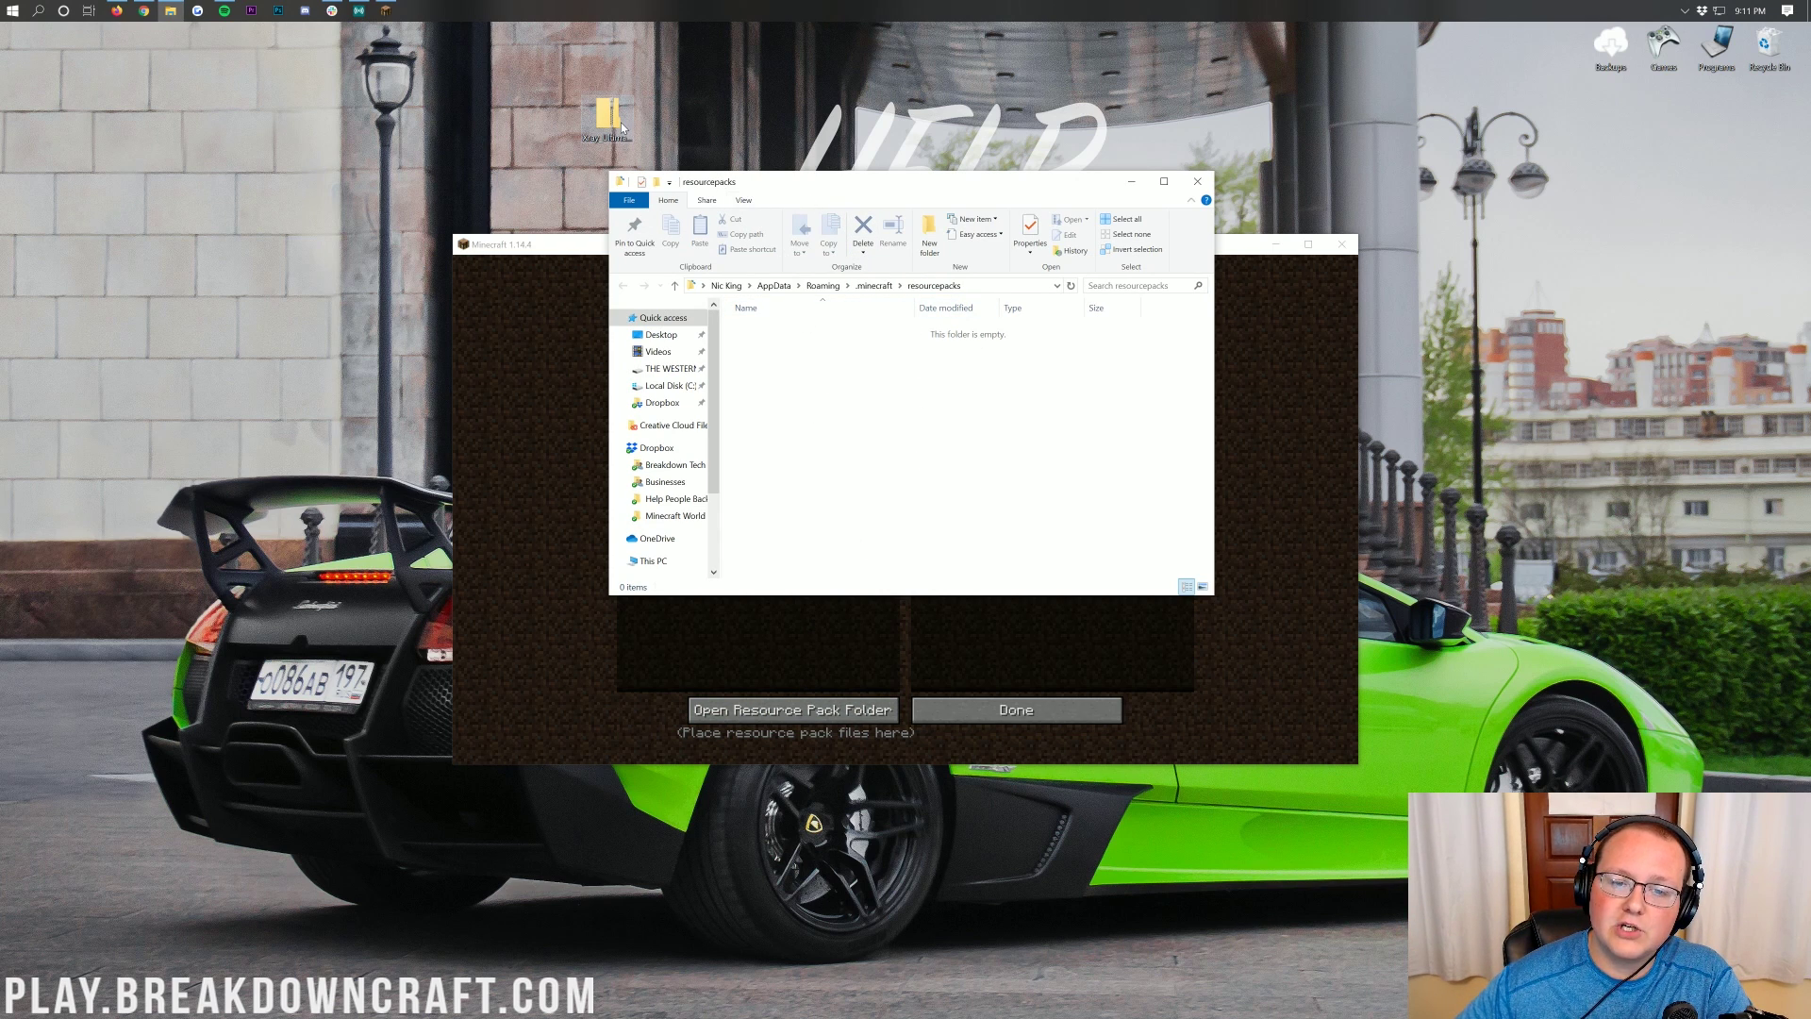
left_click_drag(726, 114, 1049, 263)
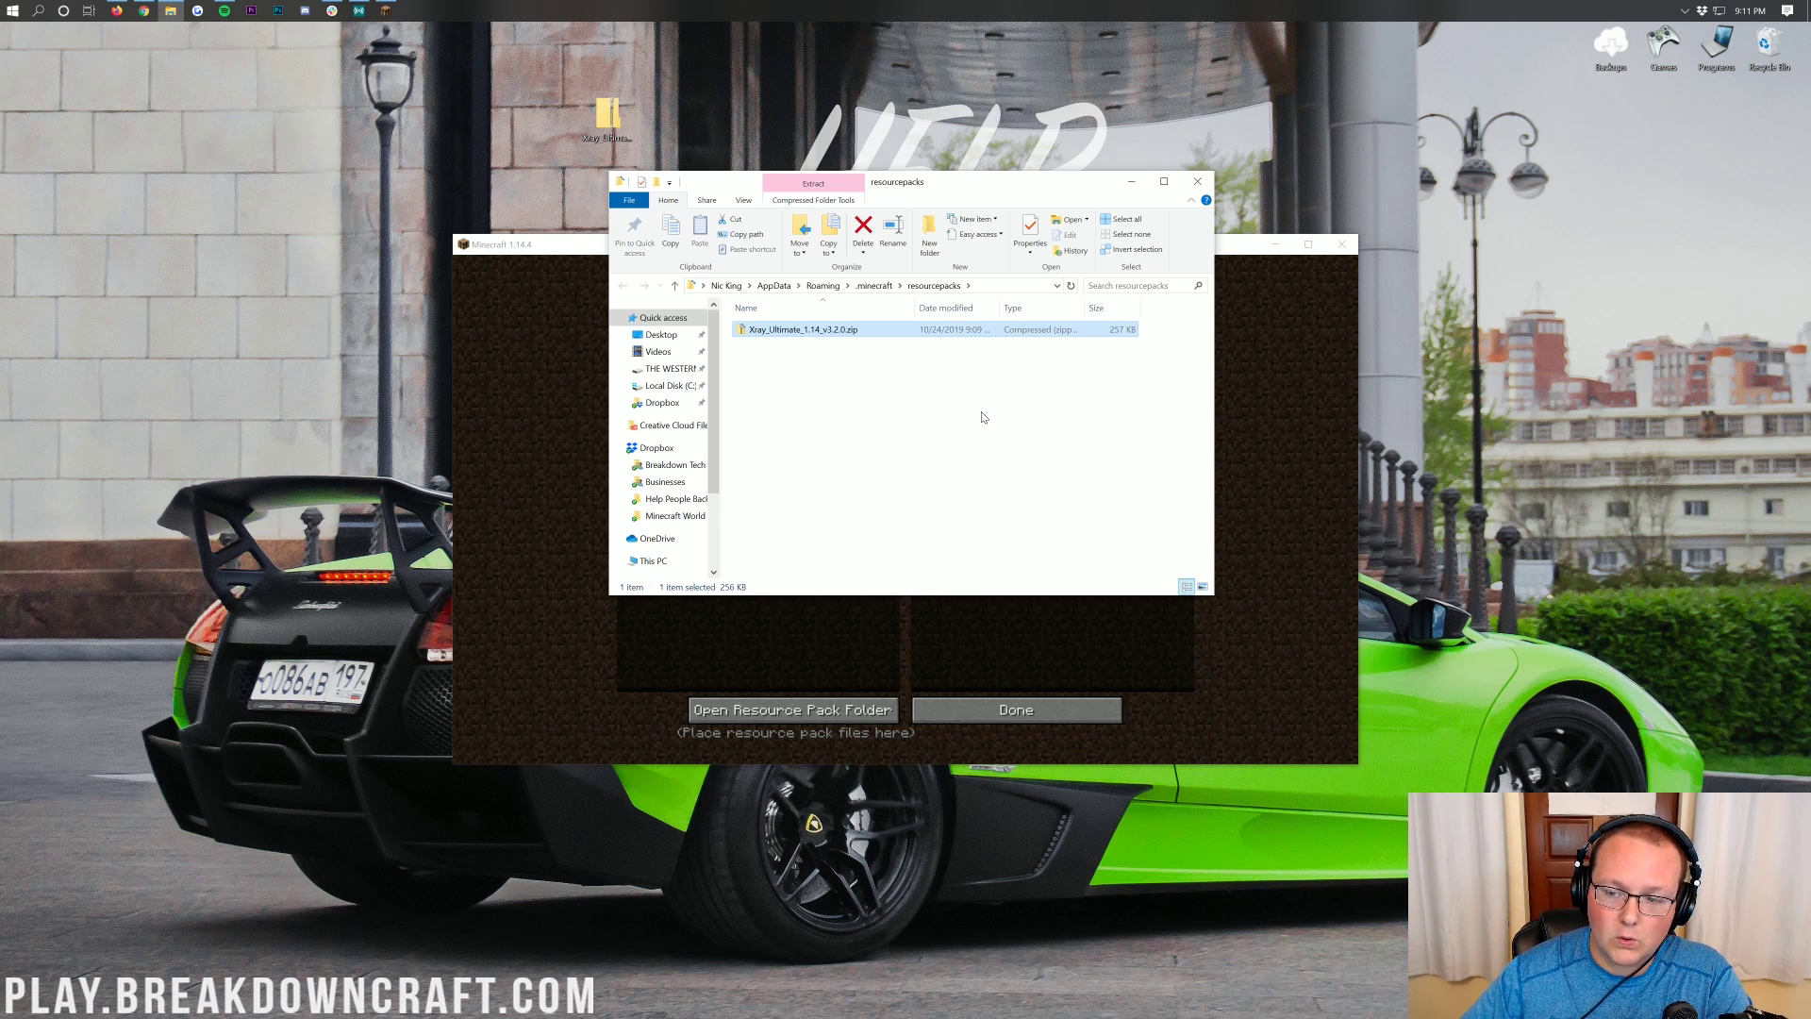
left_click(1198, 182)
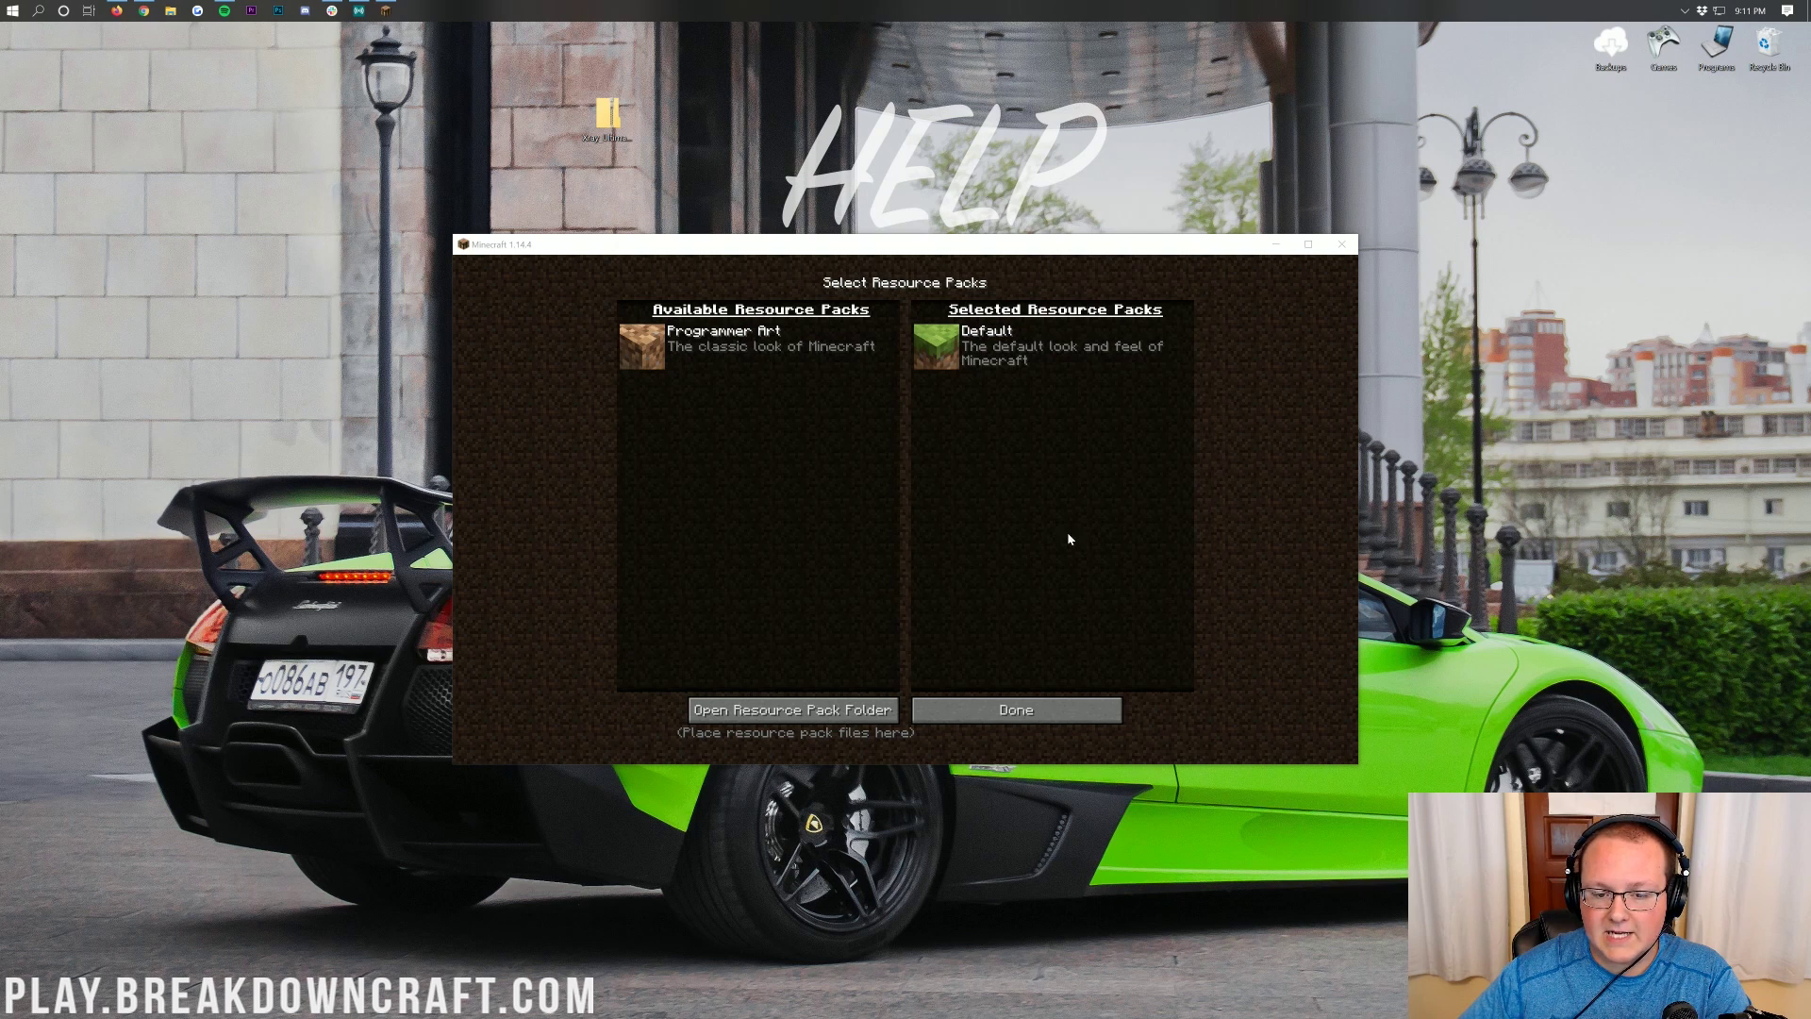
- Reload the resource pack list, activate Xray_Ultimate_1.14_v3.2.0.zip and return to the title screen
left_click(1073, 716)
left_click(791, 513)
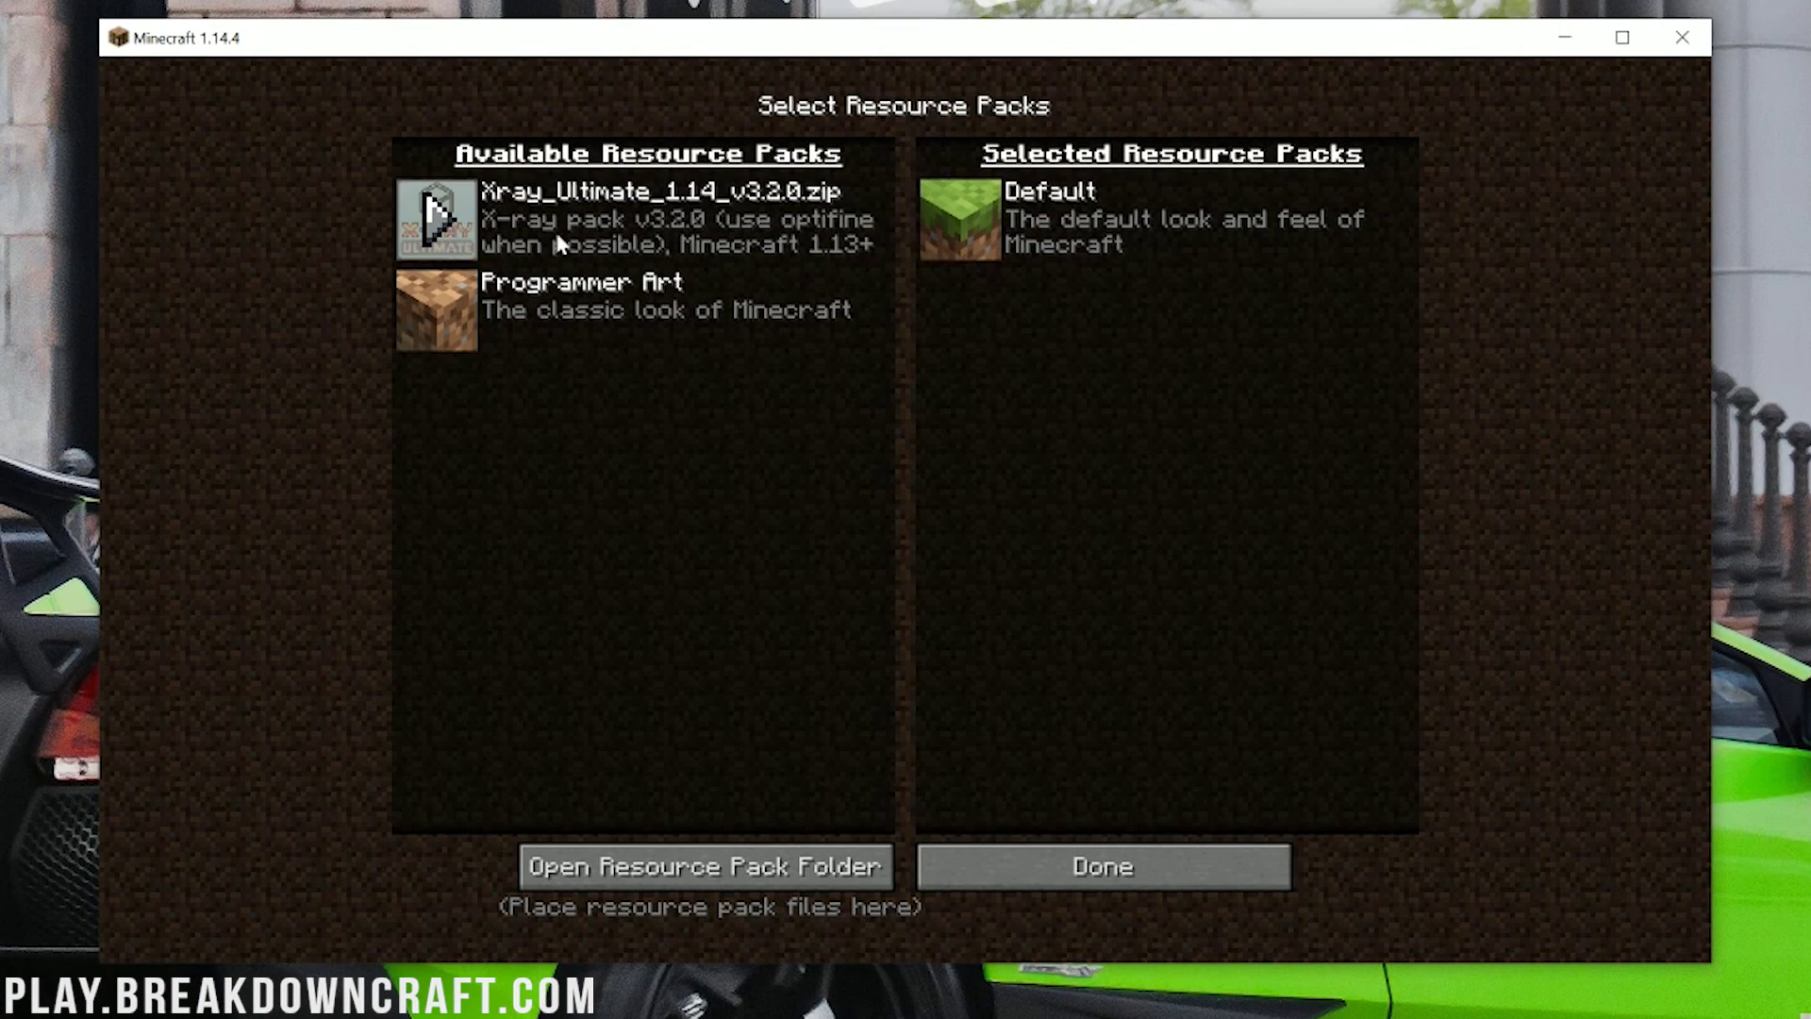
left_click(455, 217)
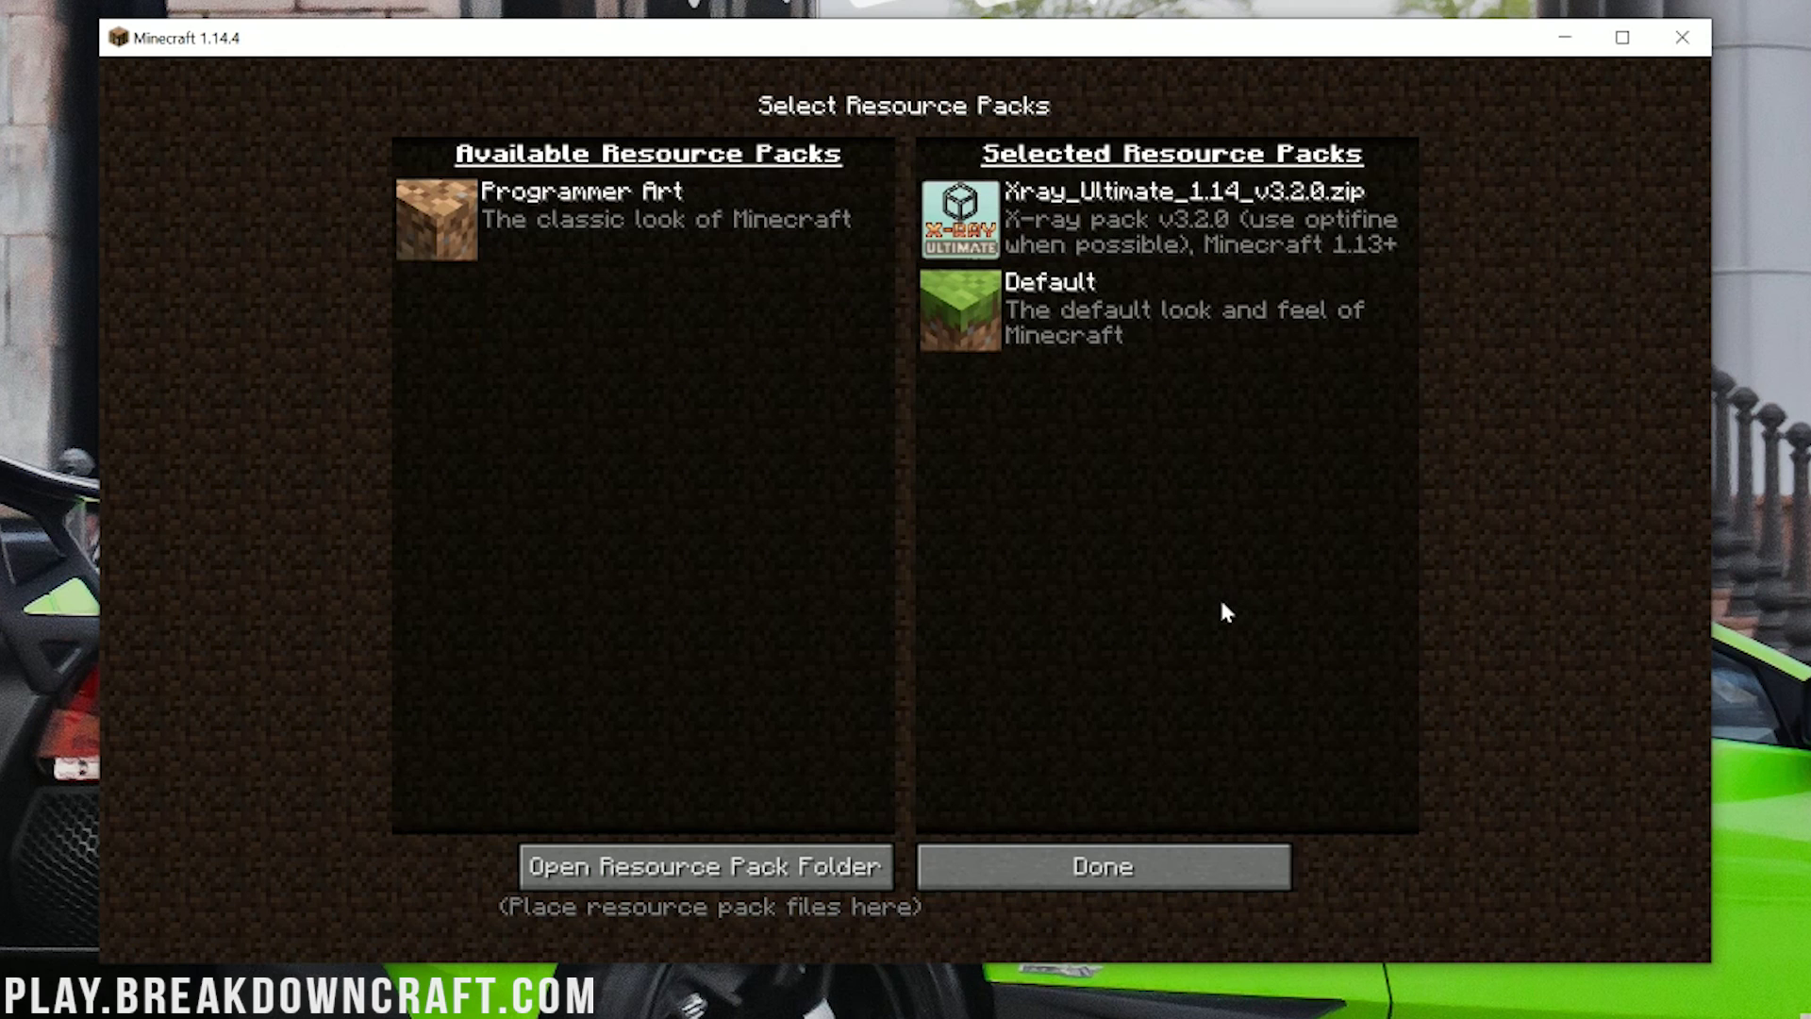
left_click(1099, 856)
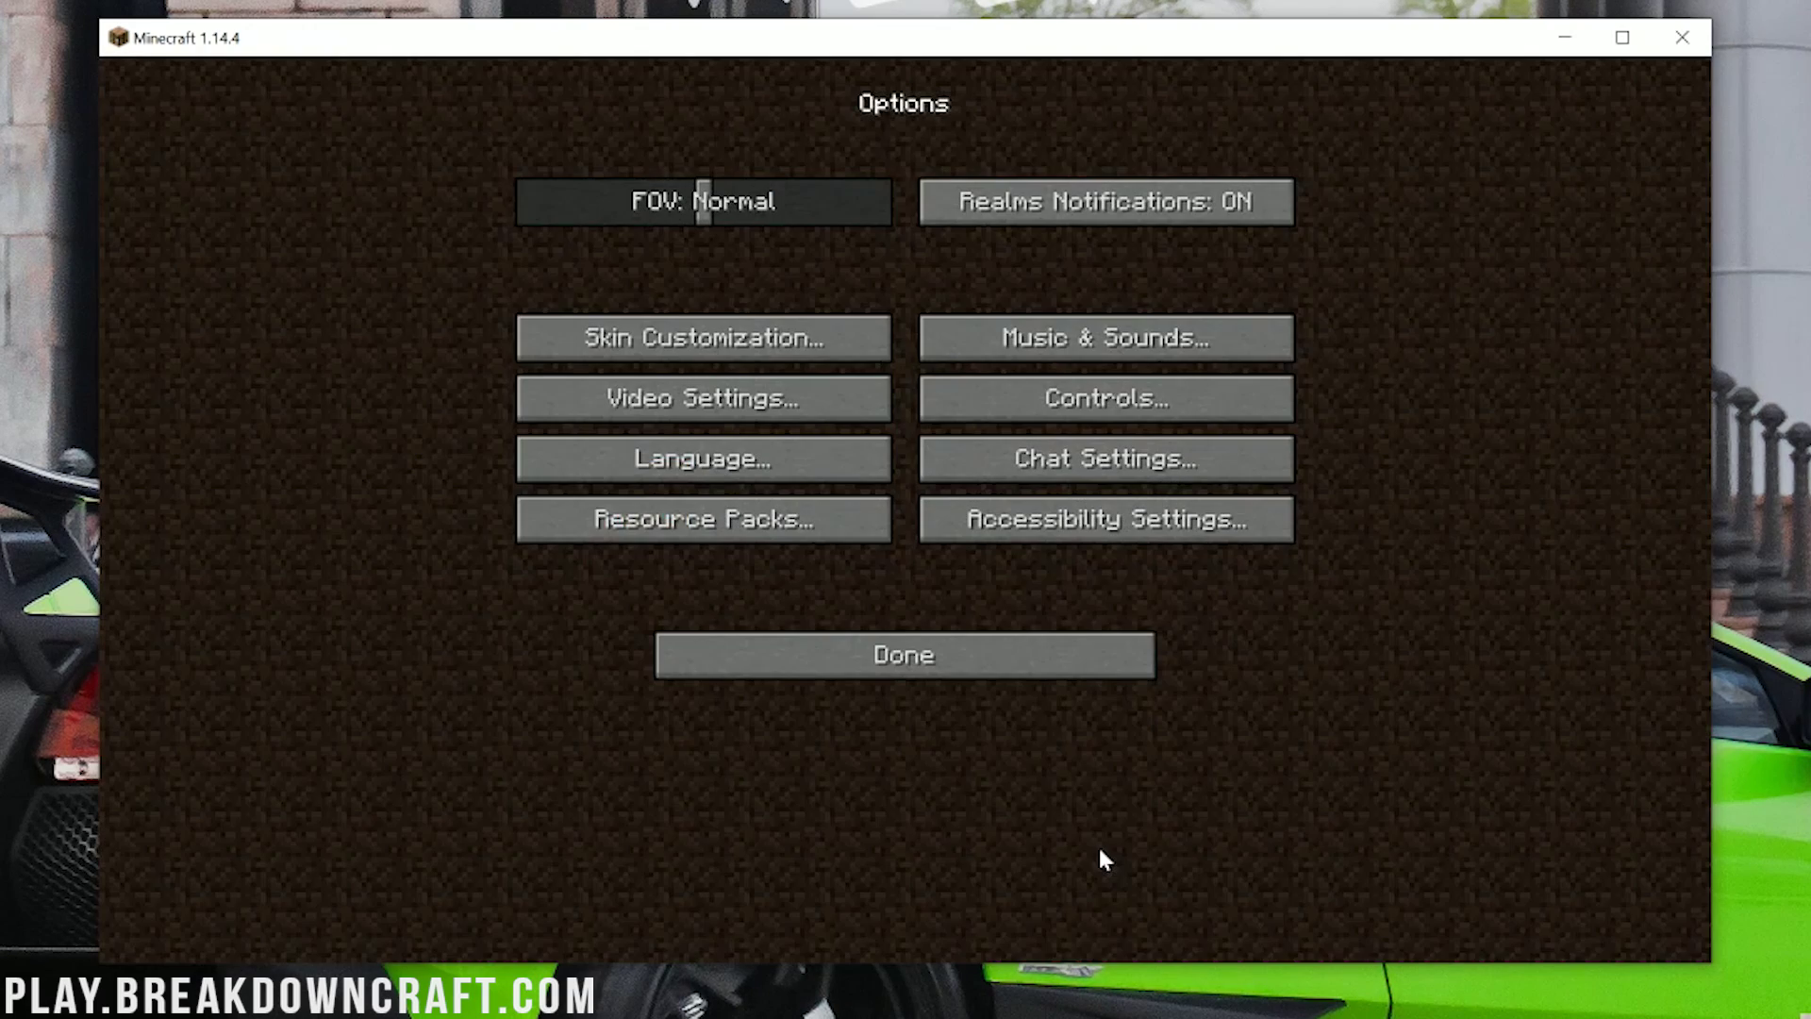
left_click(1052, 668)
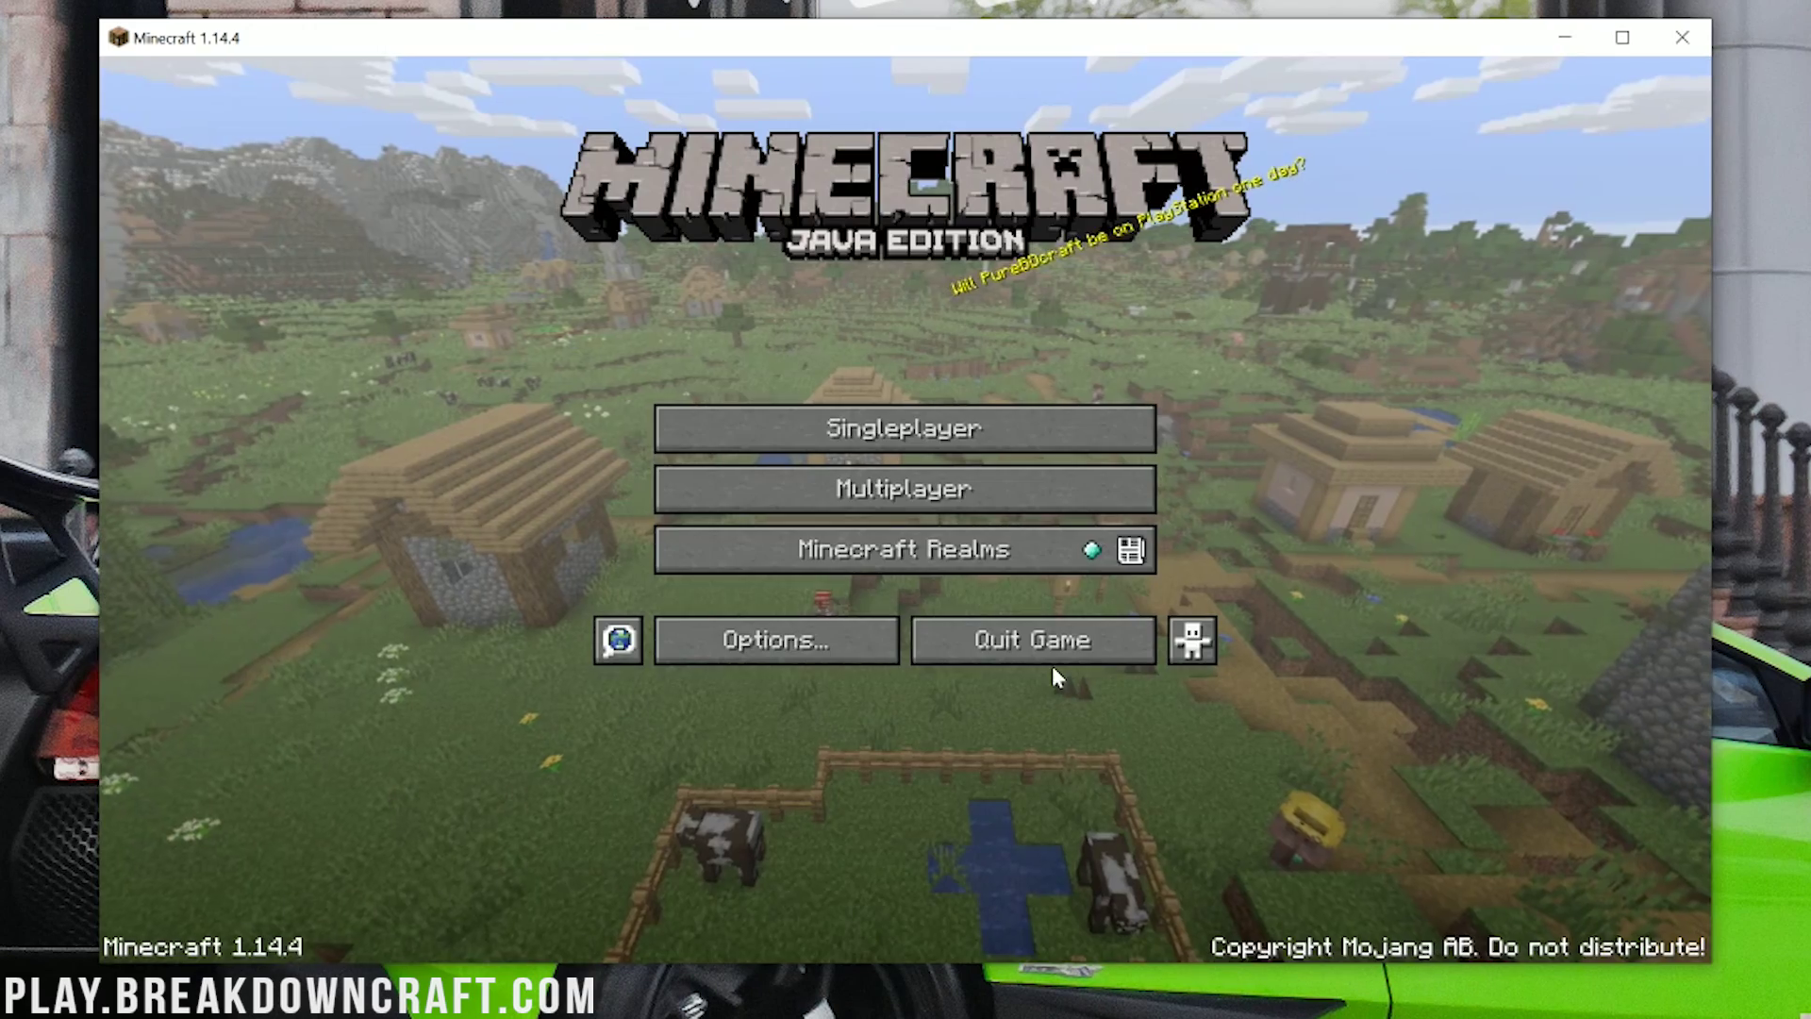
- Create a new singleplayer world named Xray in Creative mode with the default world type
left_click(901, 429)
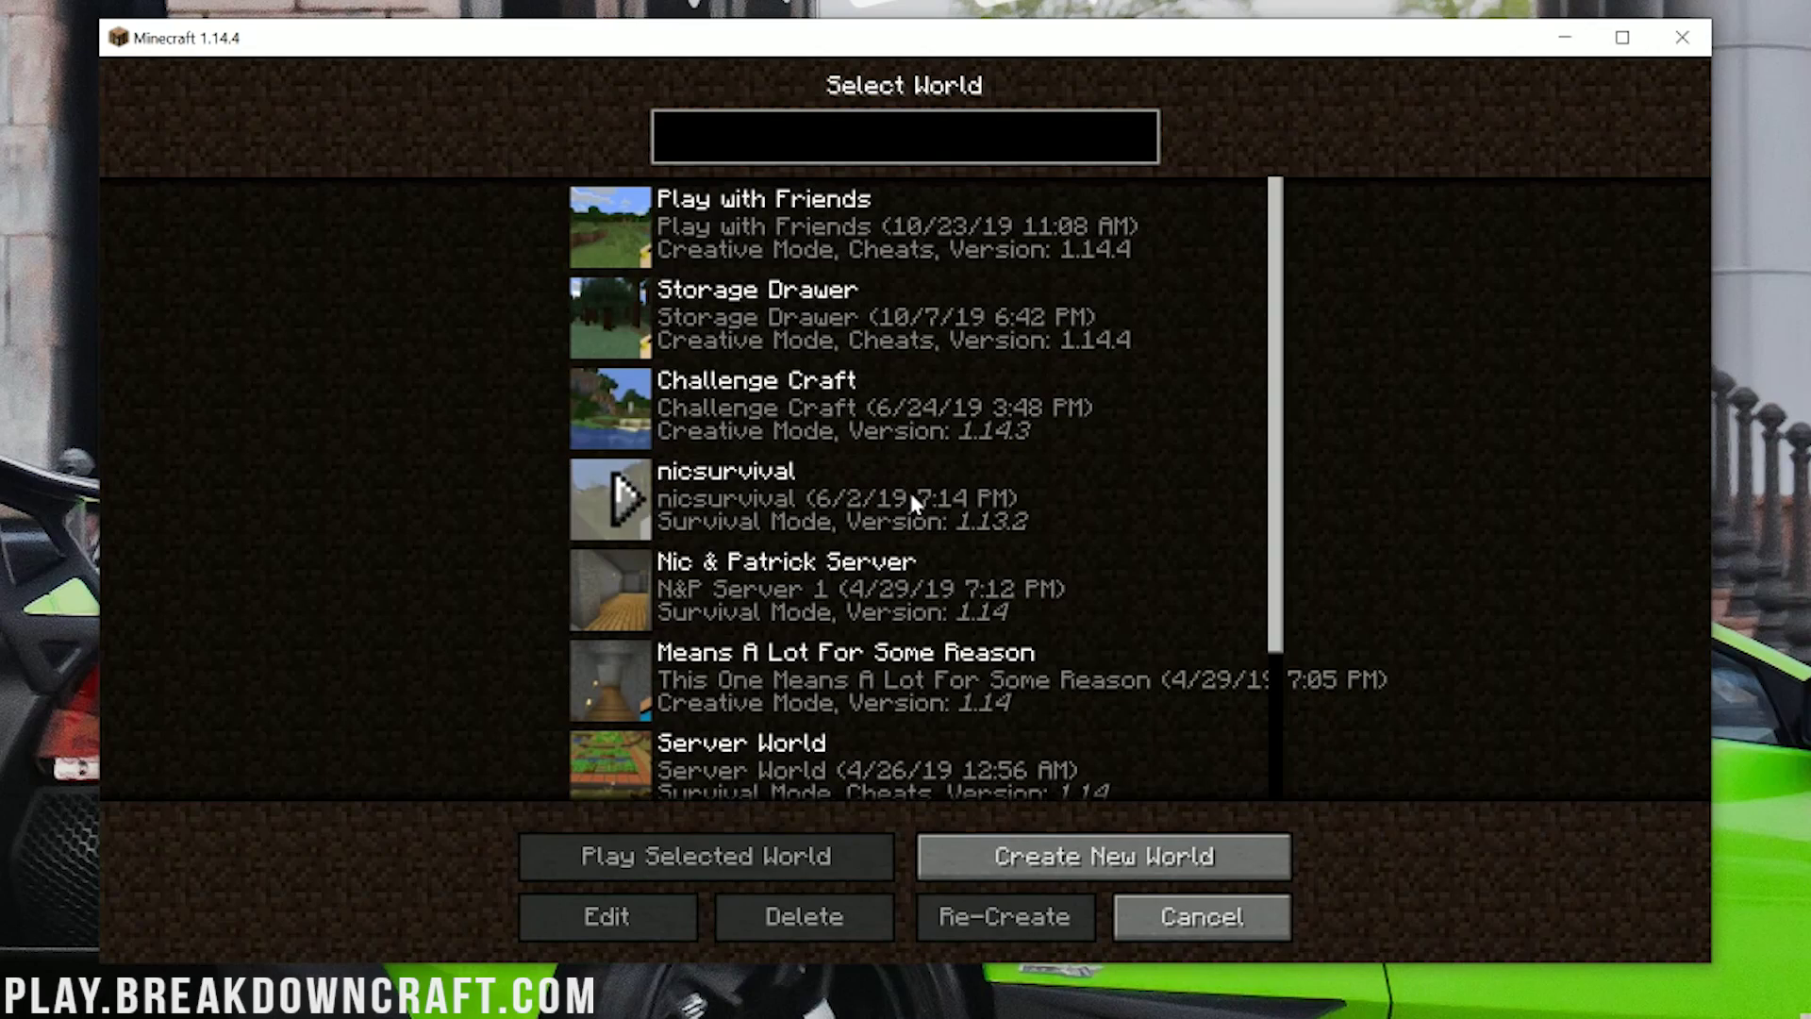
left_click(1104, 856)
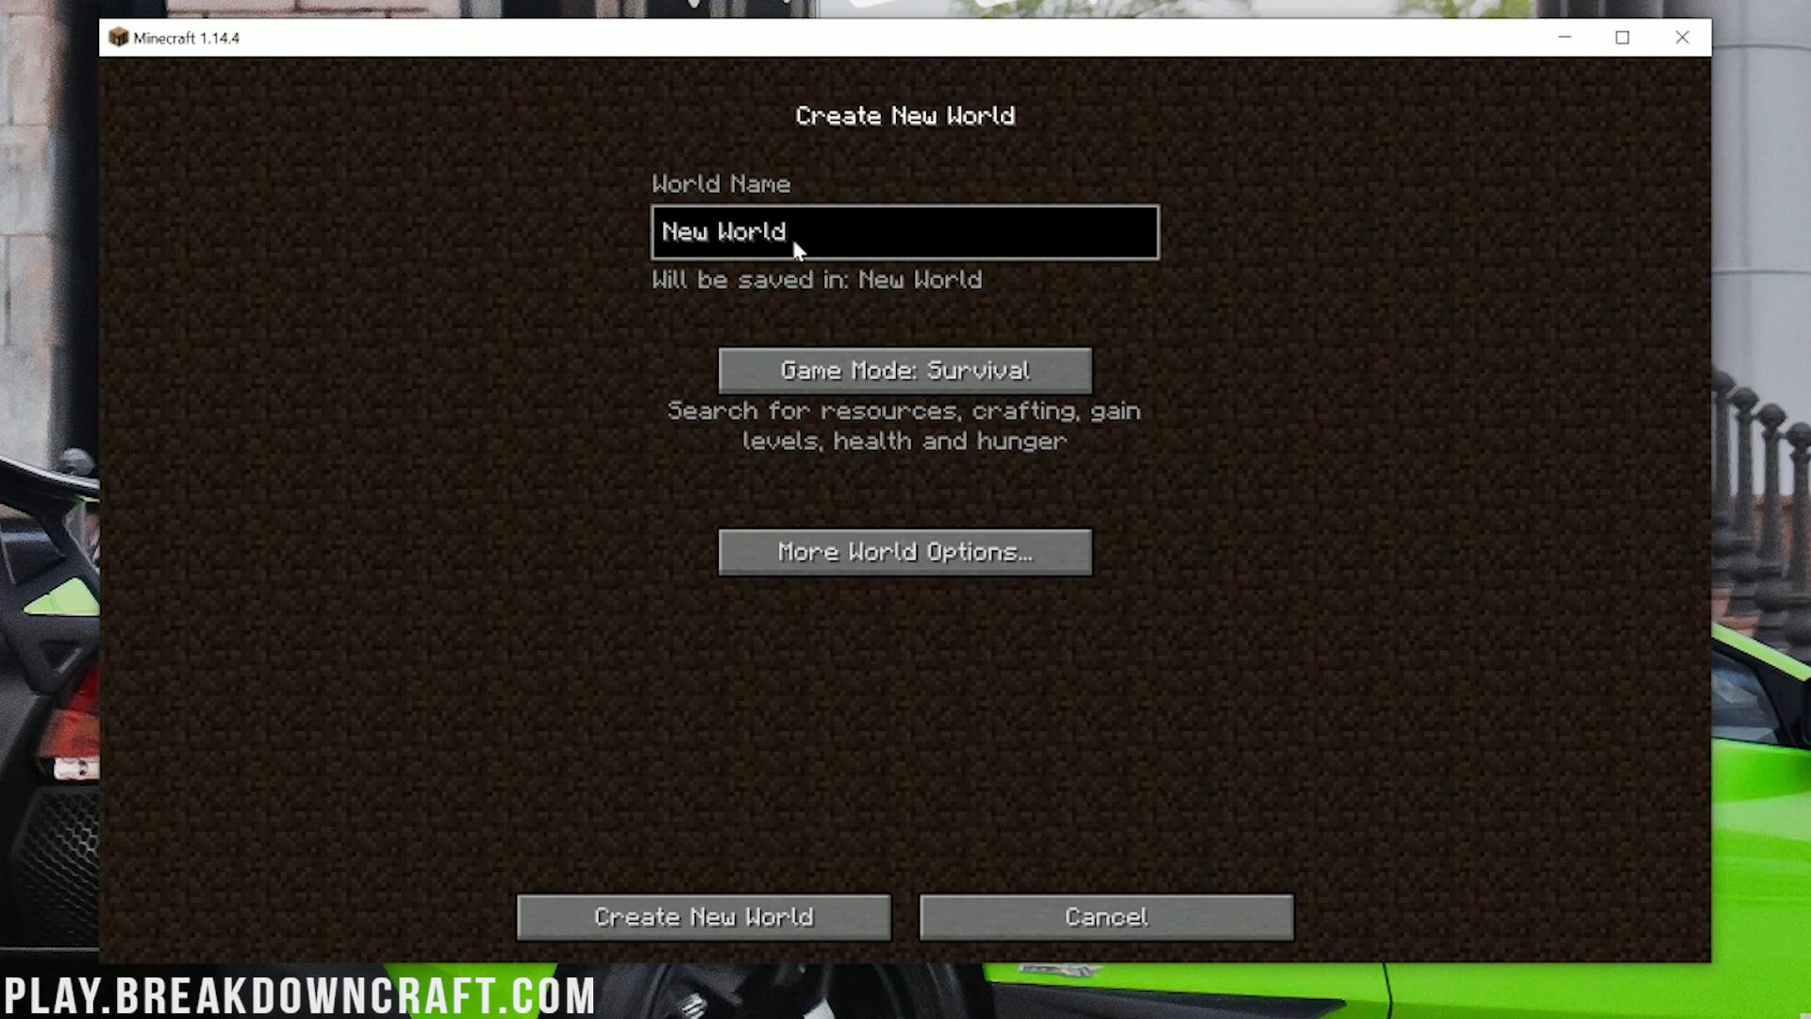
key("ctrl+a")
type("Xray")
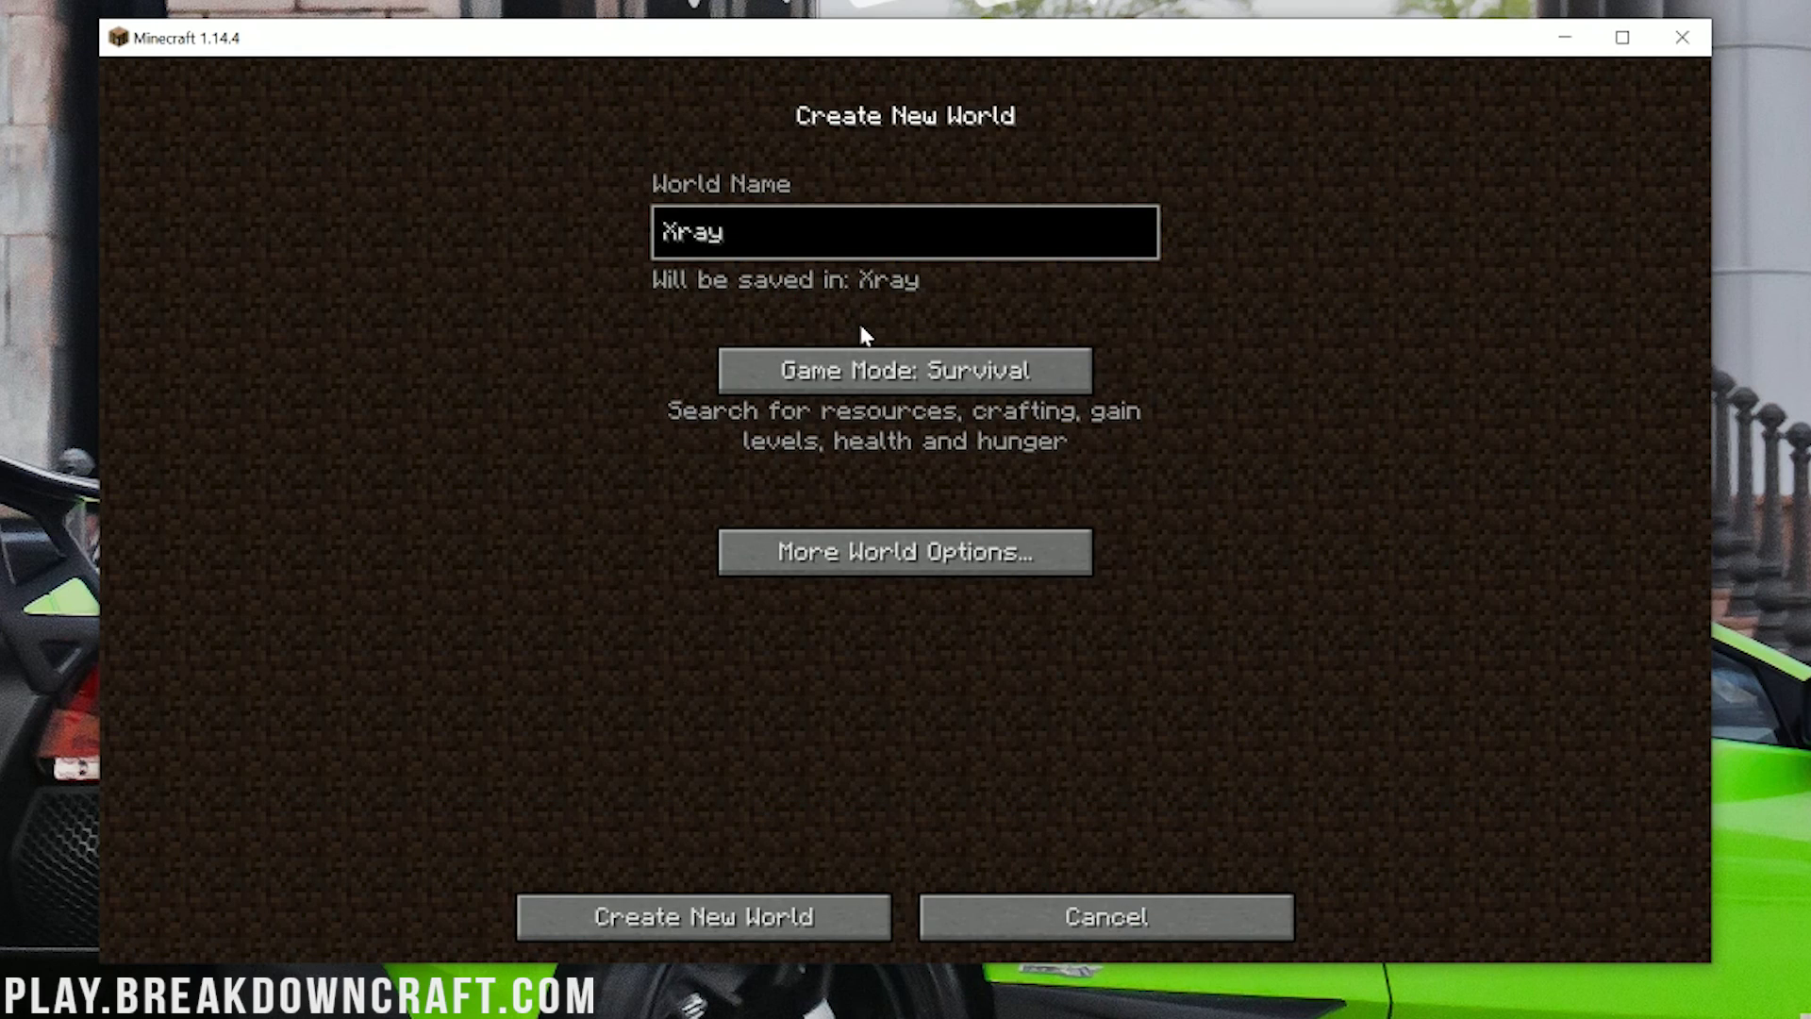
left_click(875, 387)
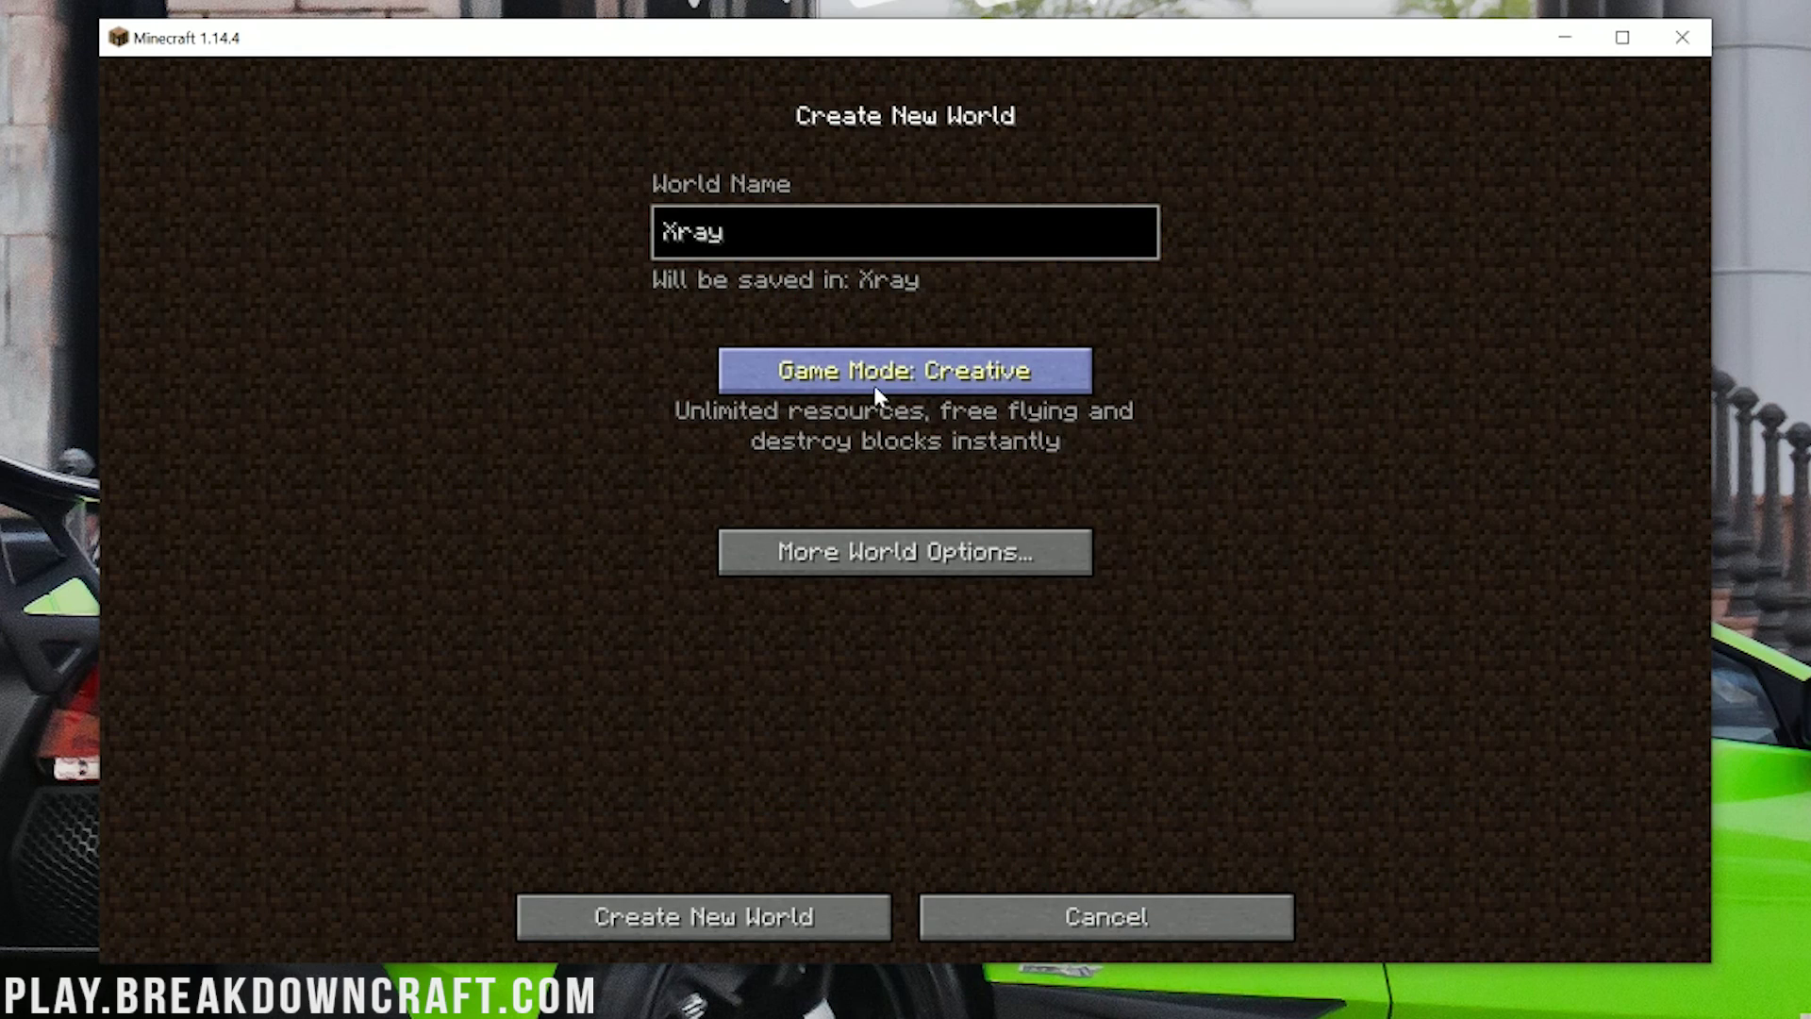
left_click(873, 385)
left_click(873, 385)
left_click(873, 385)
left_click(858, 566)
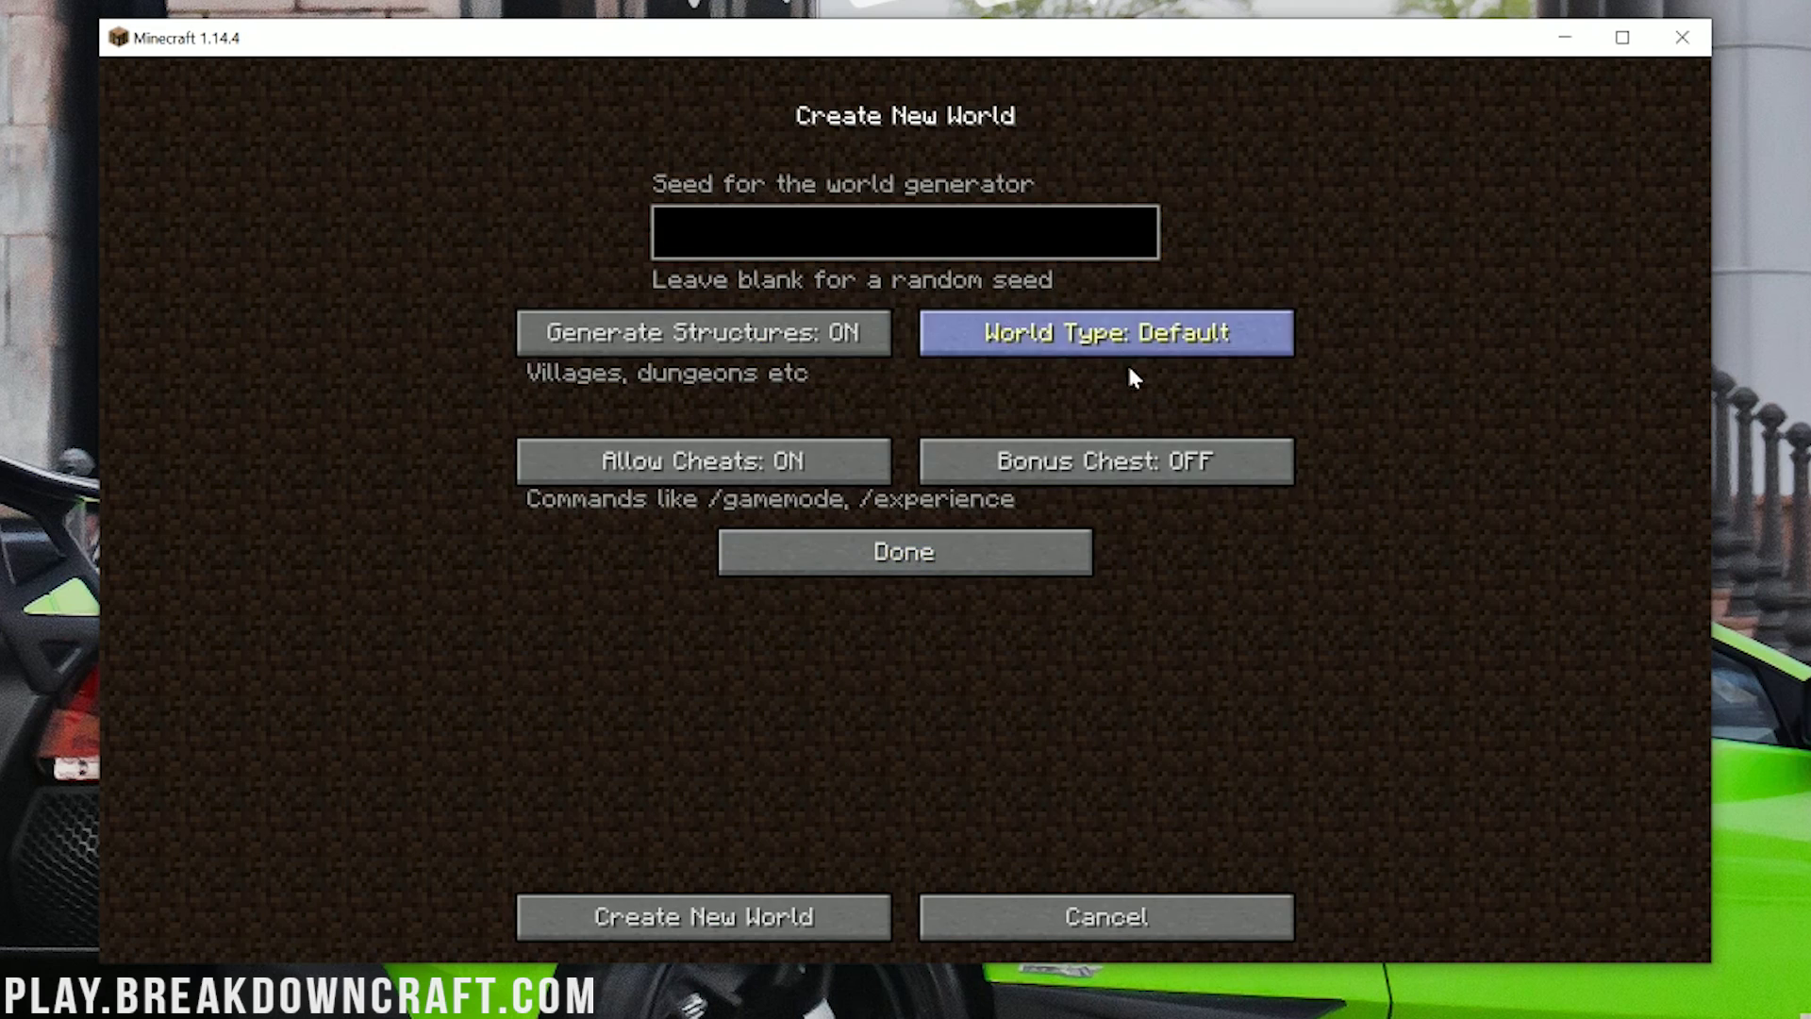
left_click(738, 913)
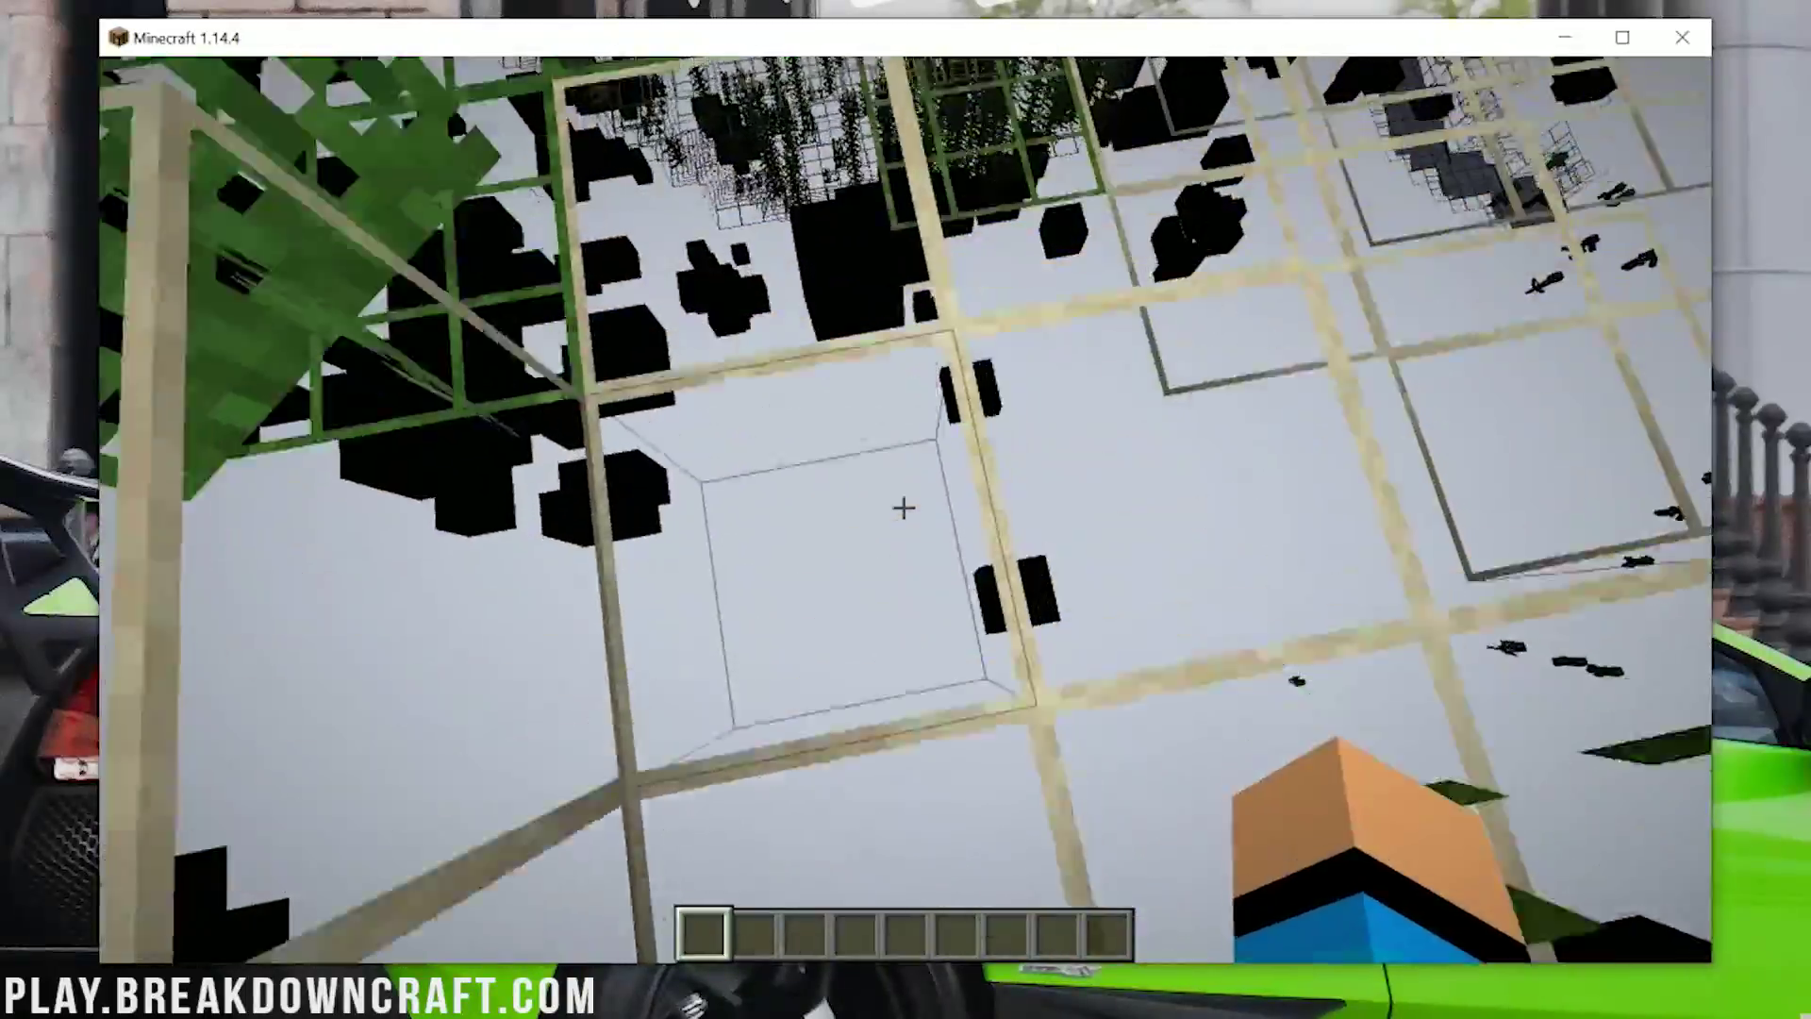
- Dig a shaft straight down through the see-through sand and underlying blocks of the Creative world
left_click(904, 508)
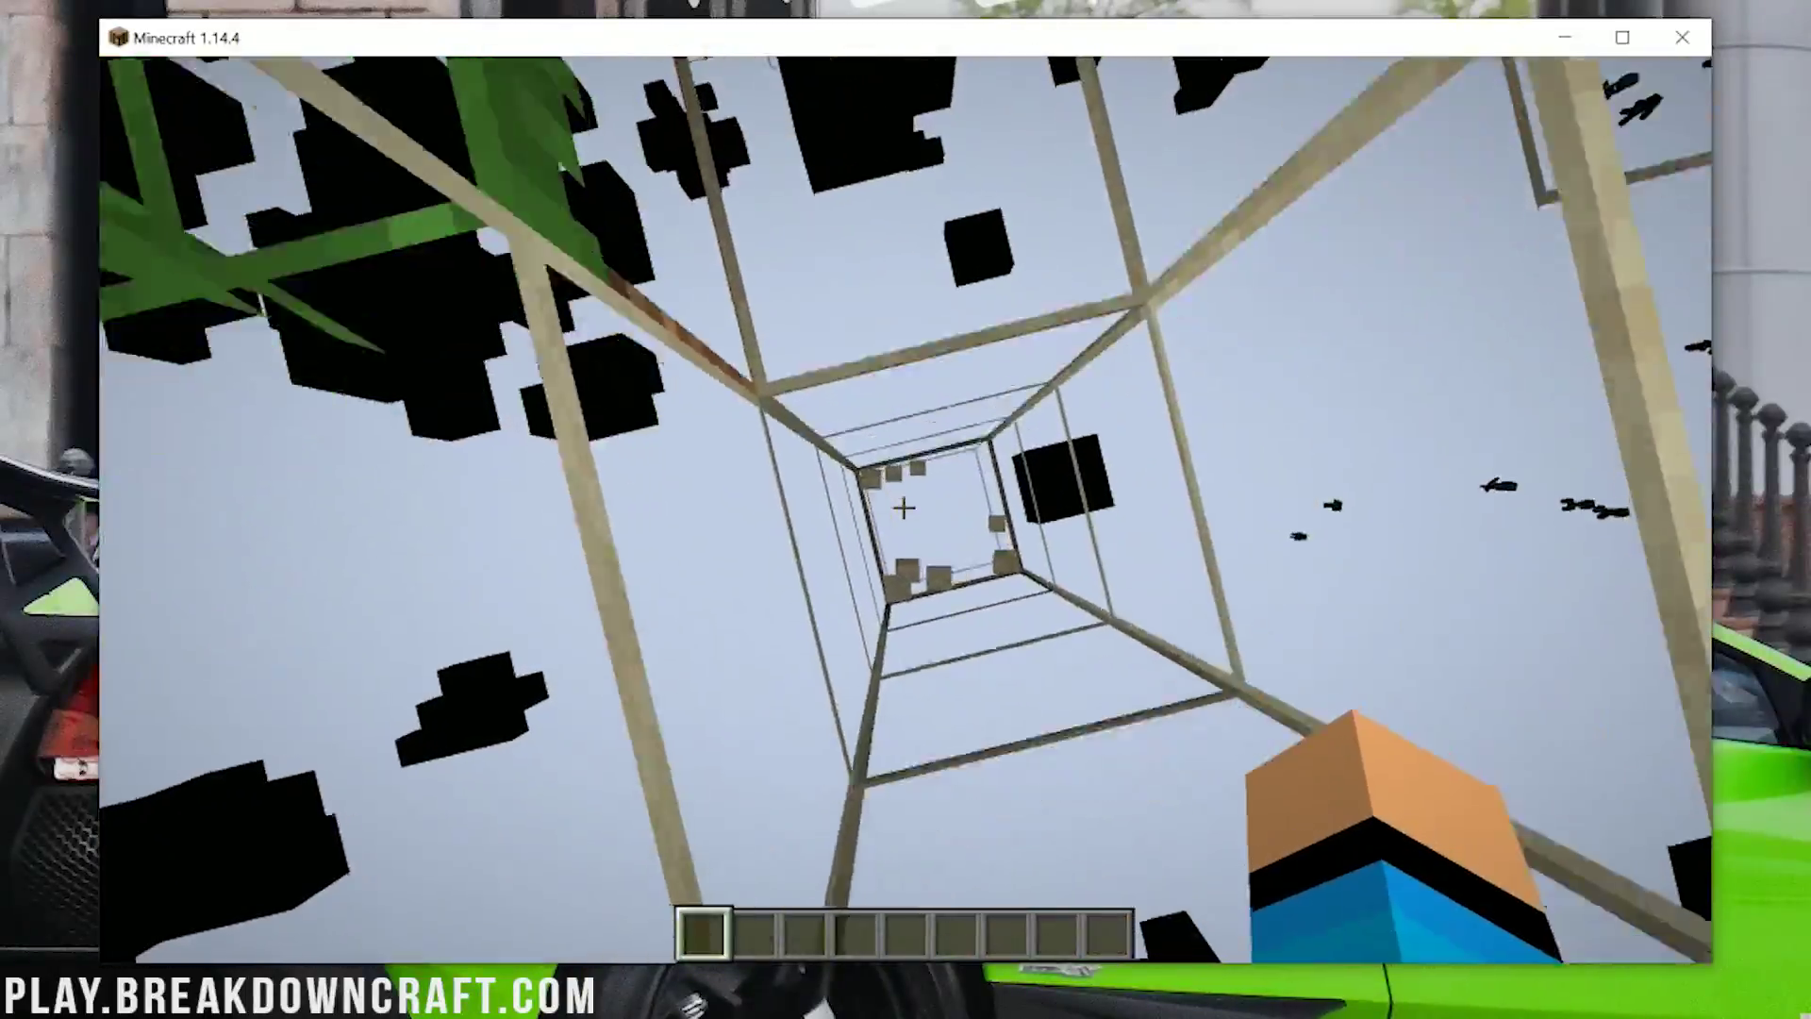
left_click(903, 509)
left_click(903, 508)
left_click(904, 509)
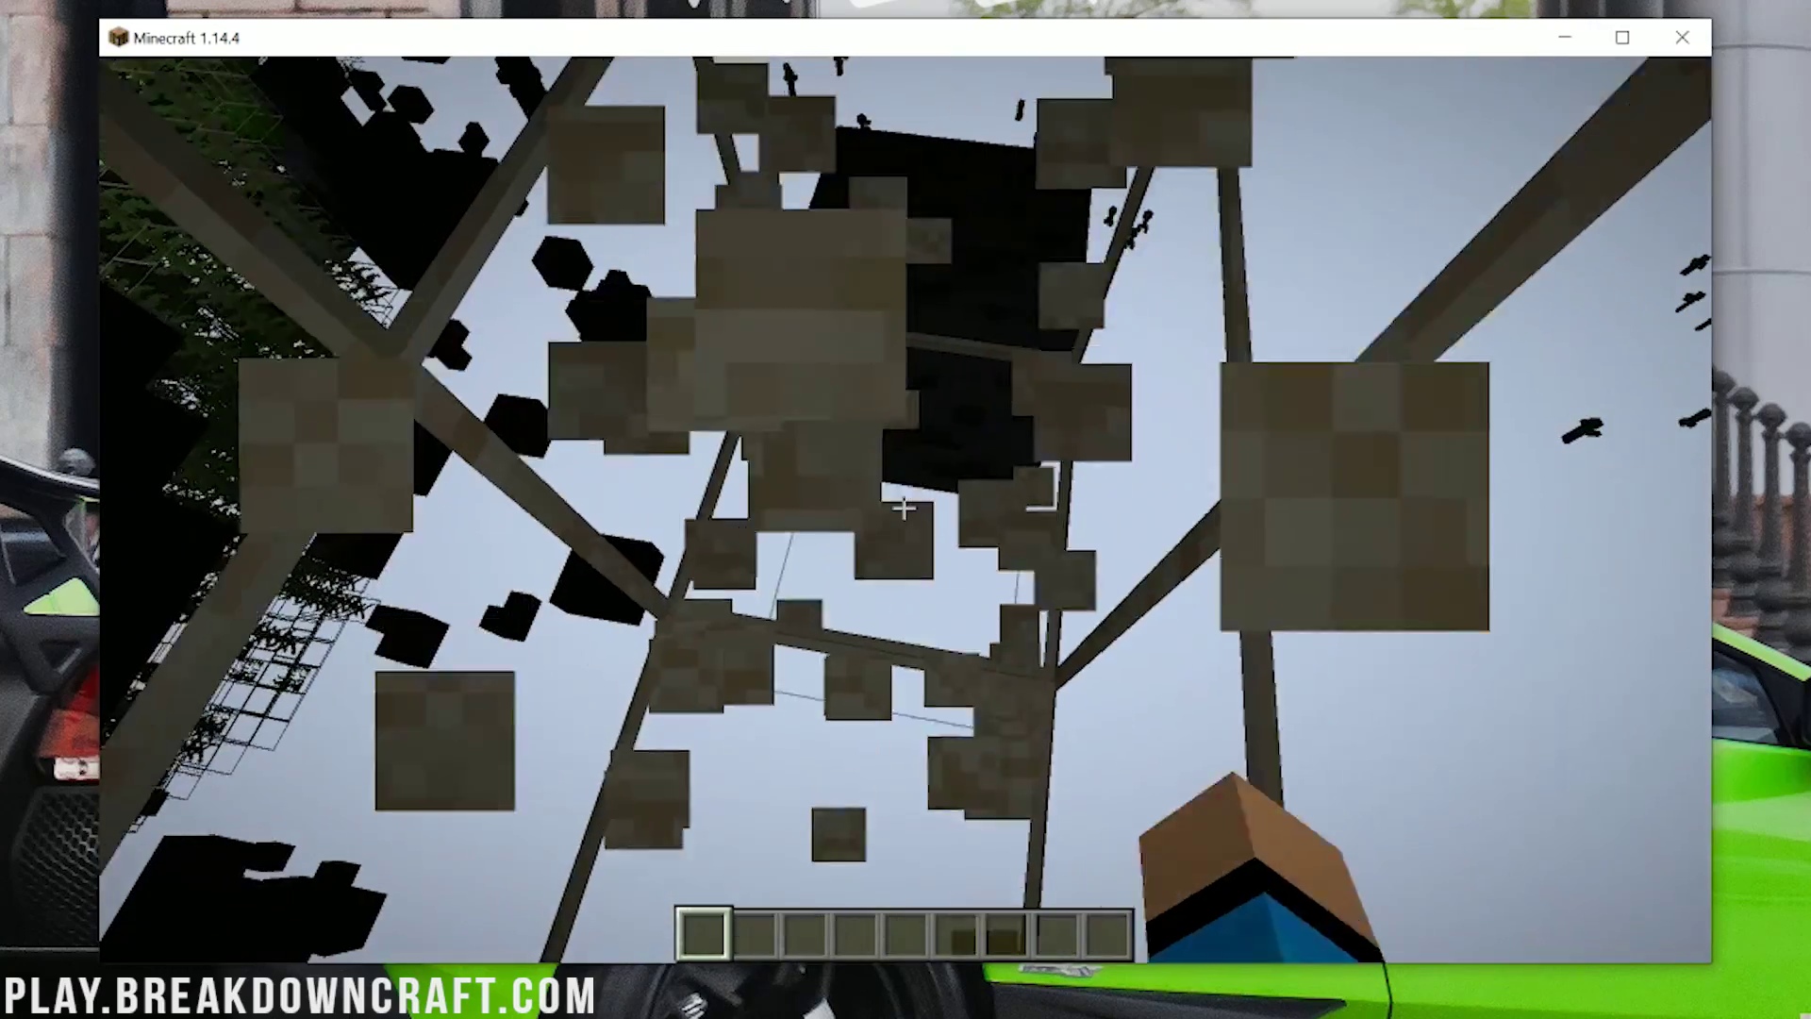
left_click(904, 508)
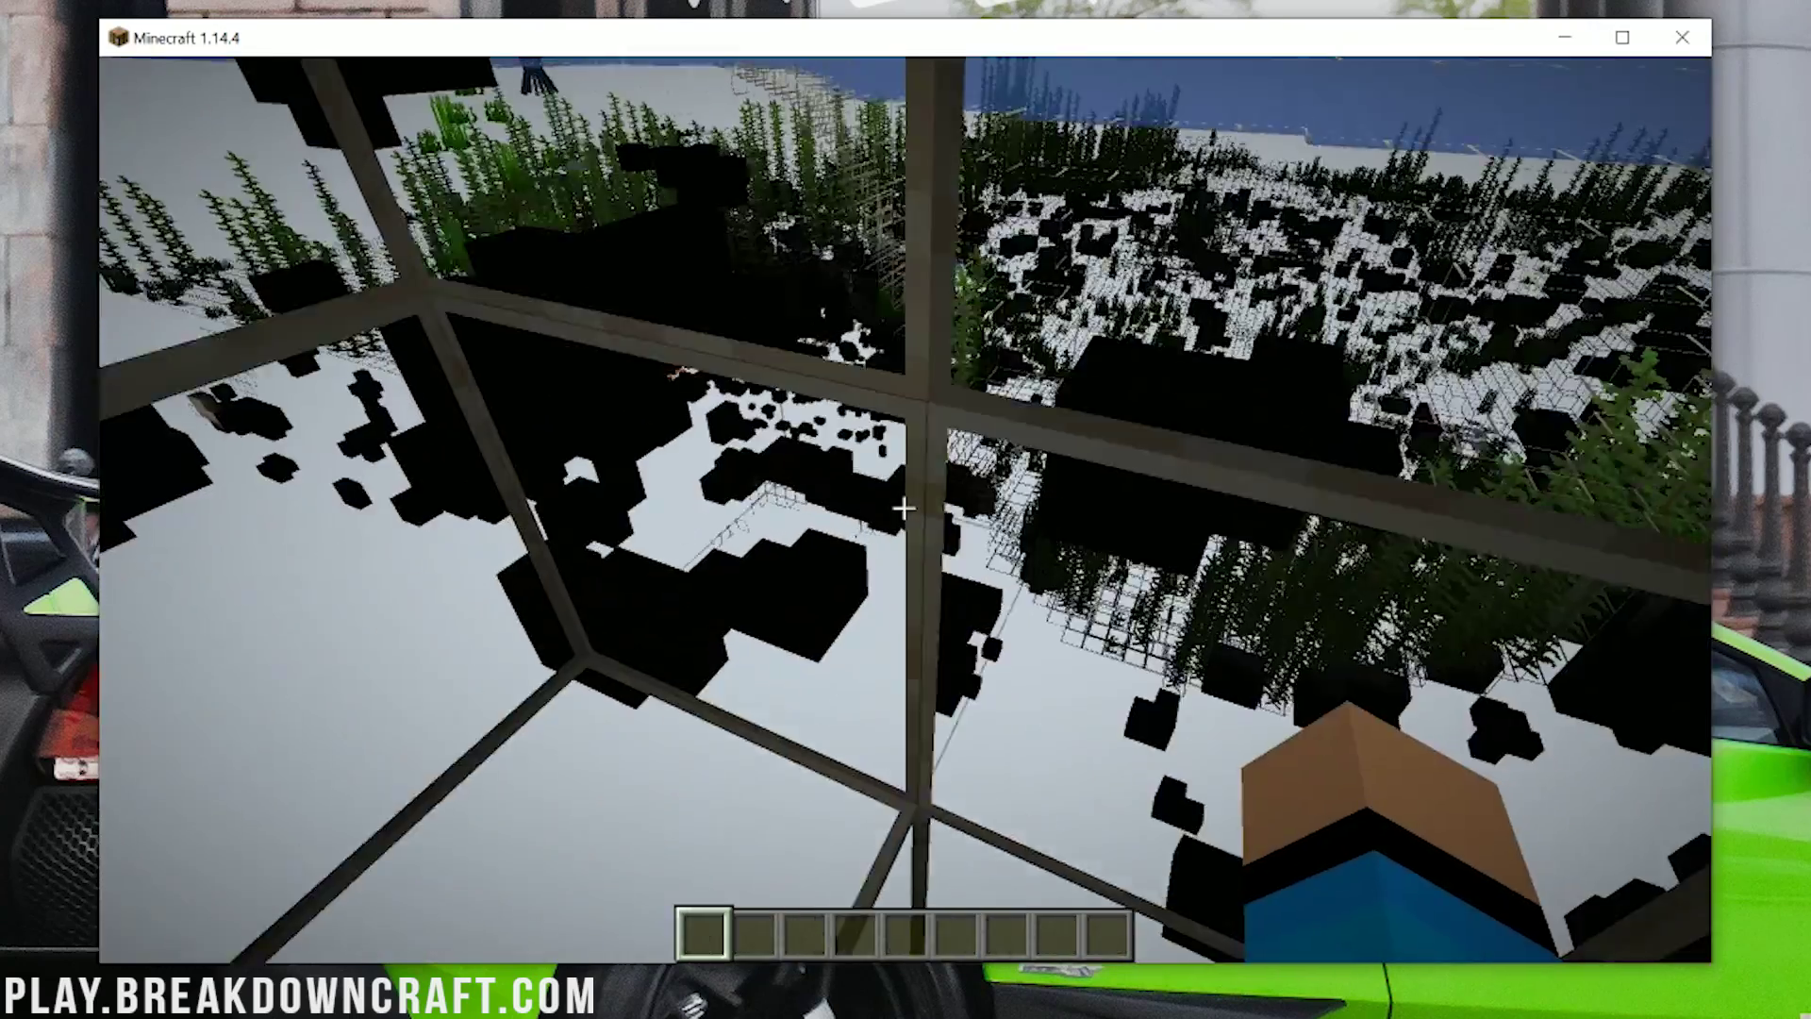
left_click(904, 509)
left_click(904, 508)
left_click(905, 509)
left_click(904, 508)
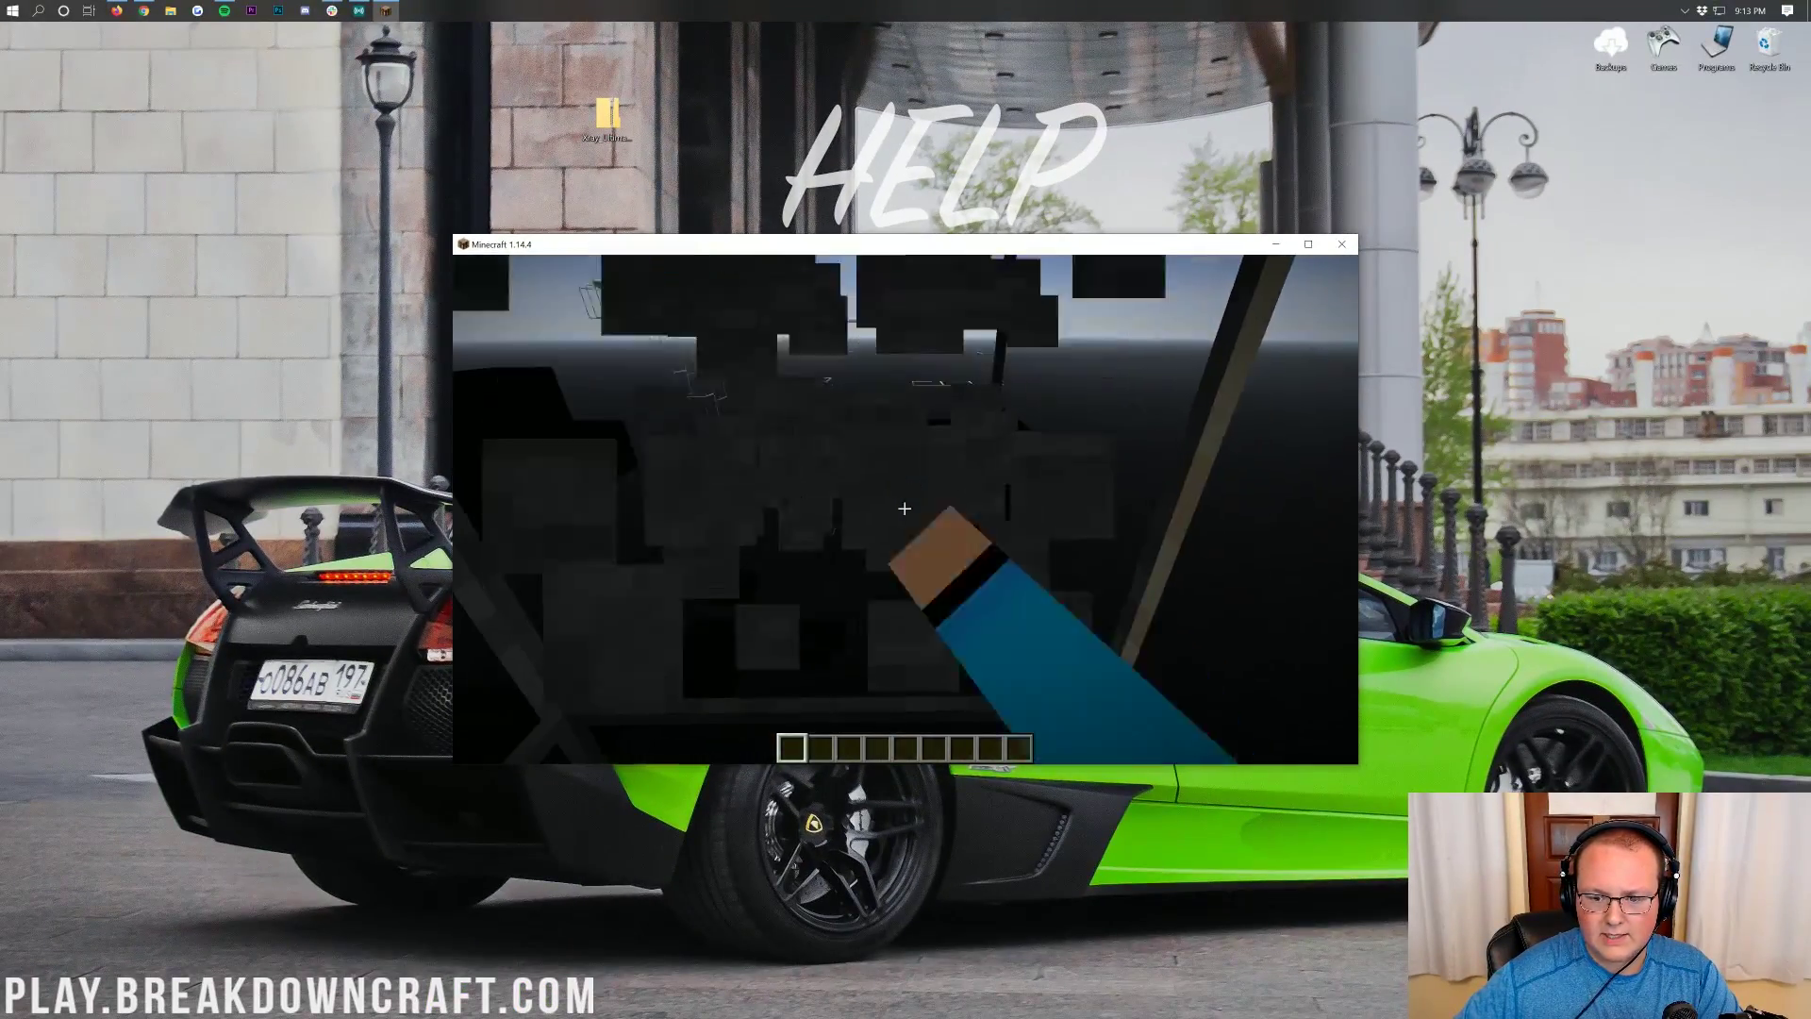
left_click(905, 508)
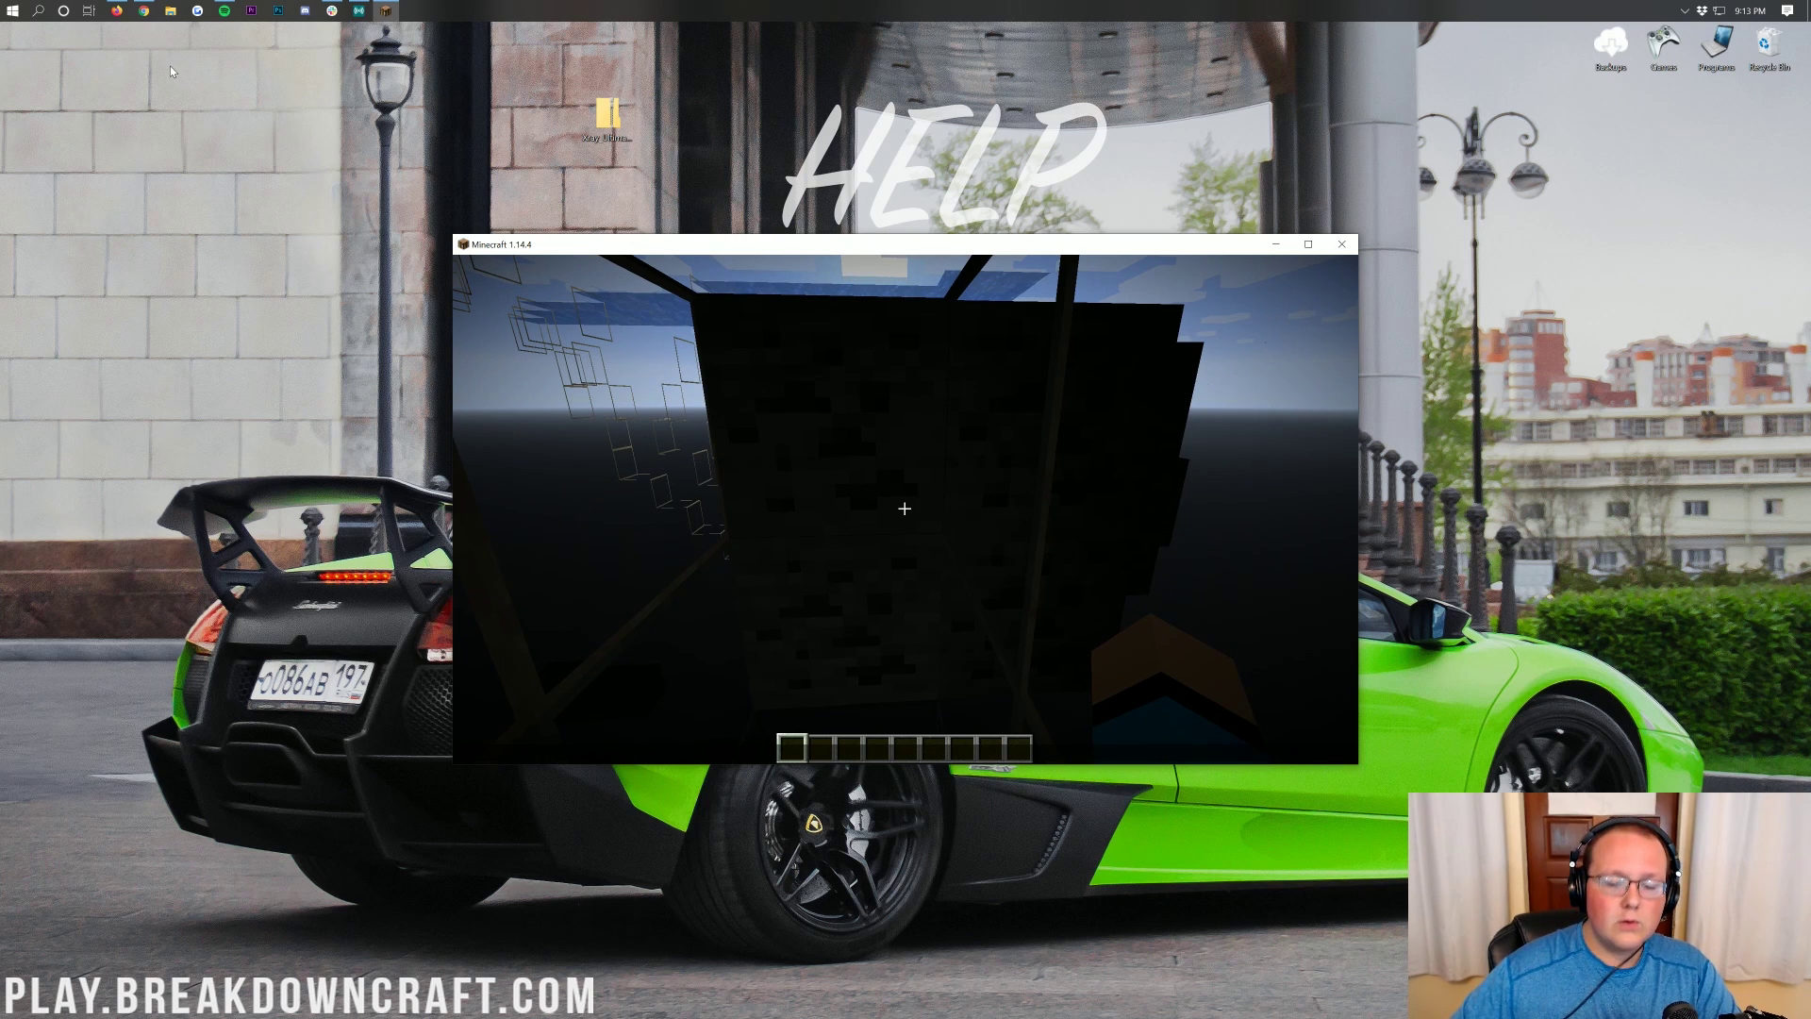
- Switch to the browser and look through the OptiFine download and install guide on thebreakdown.xyz
left_click(135, 11)
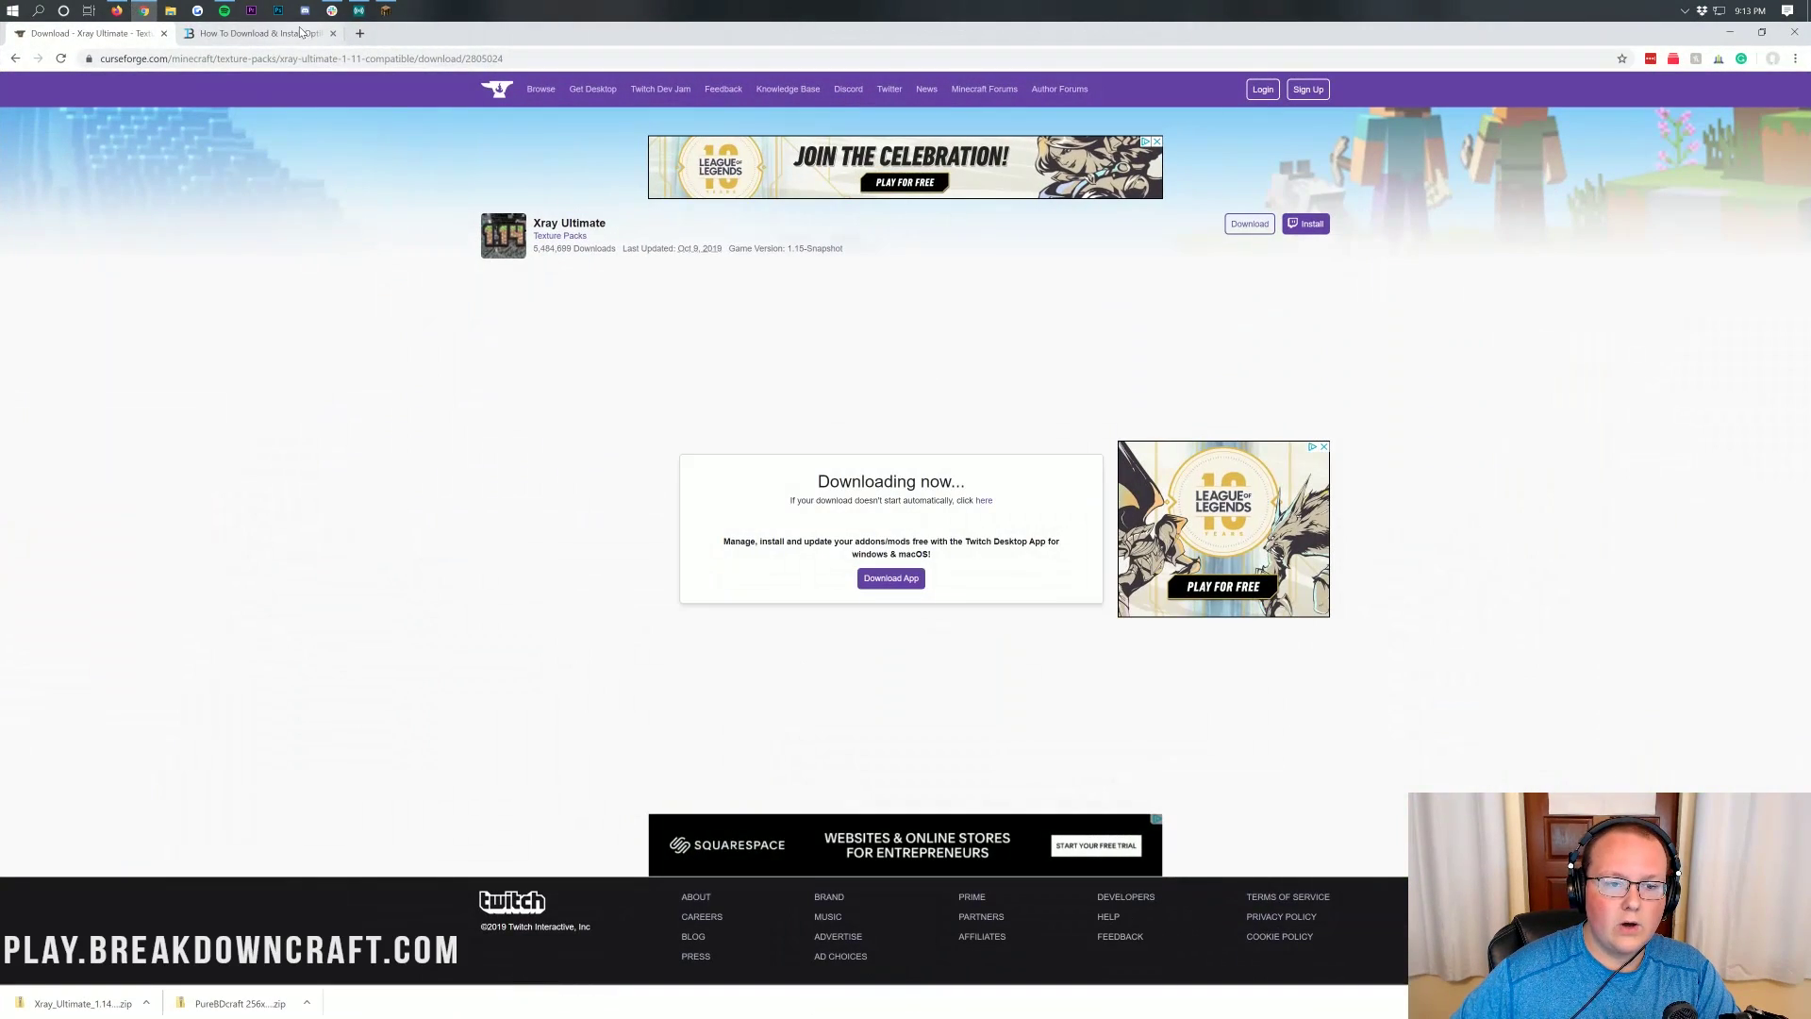
left_click(255, 33)
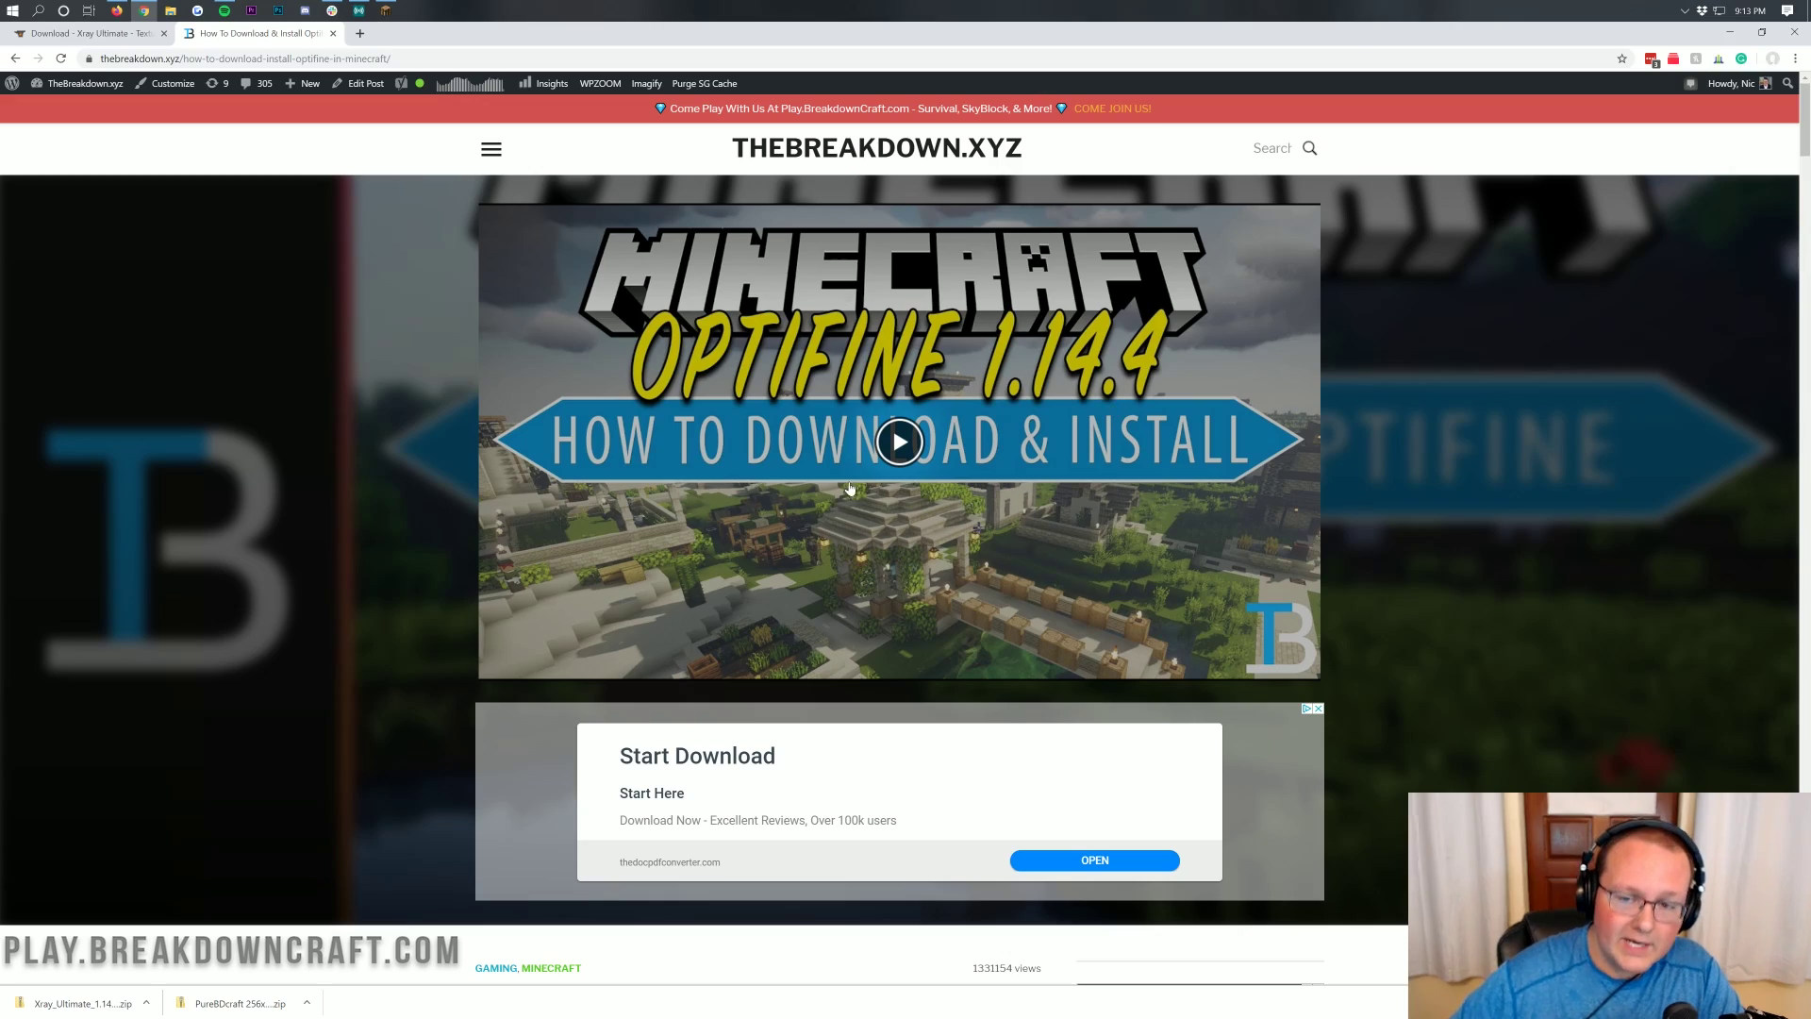
scroll(849, 488, "down", 10)
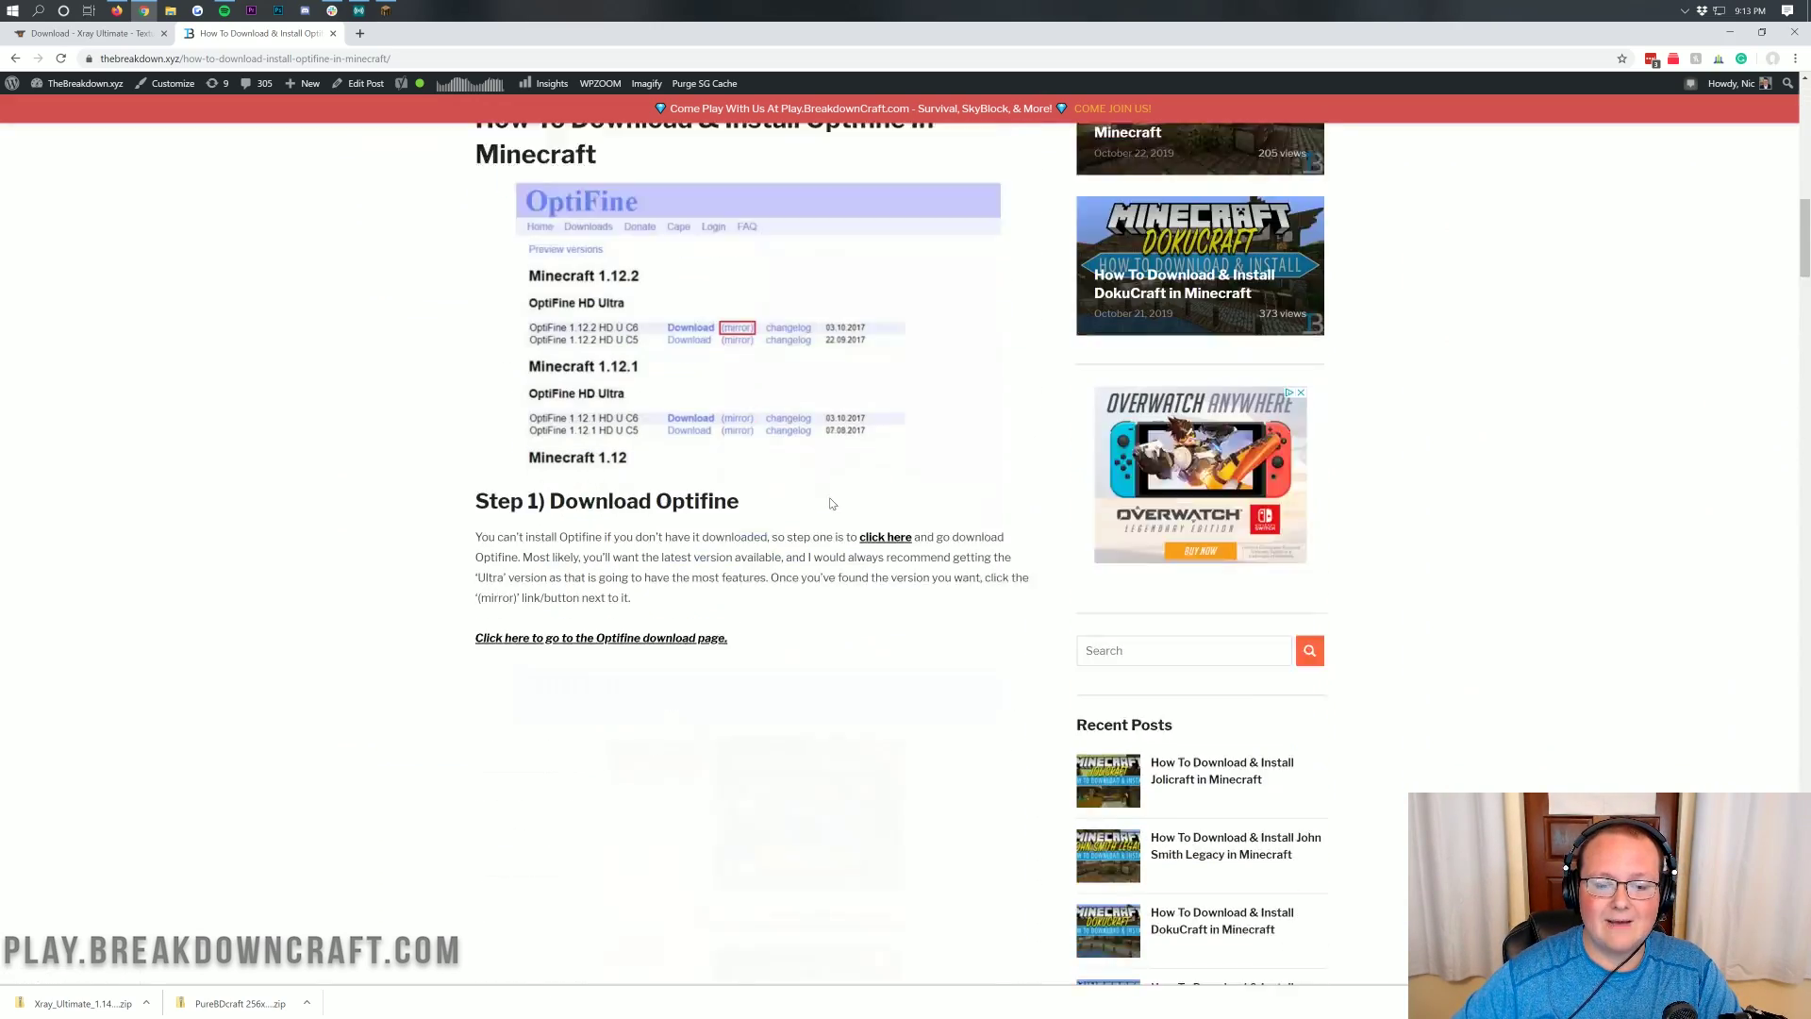
scroll(830, 504, "down", 17)
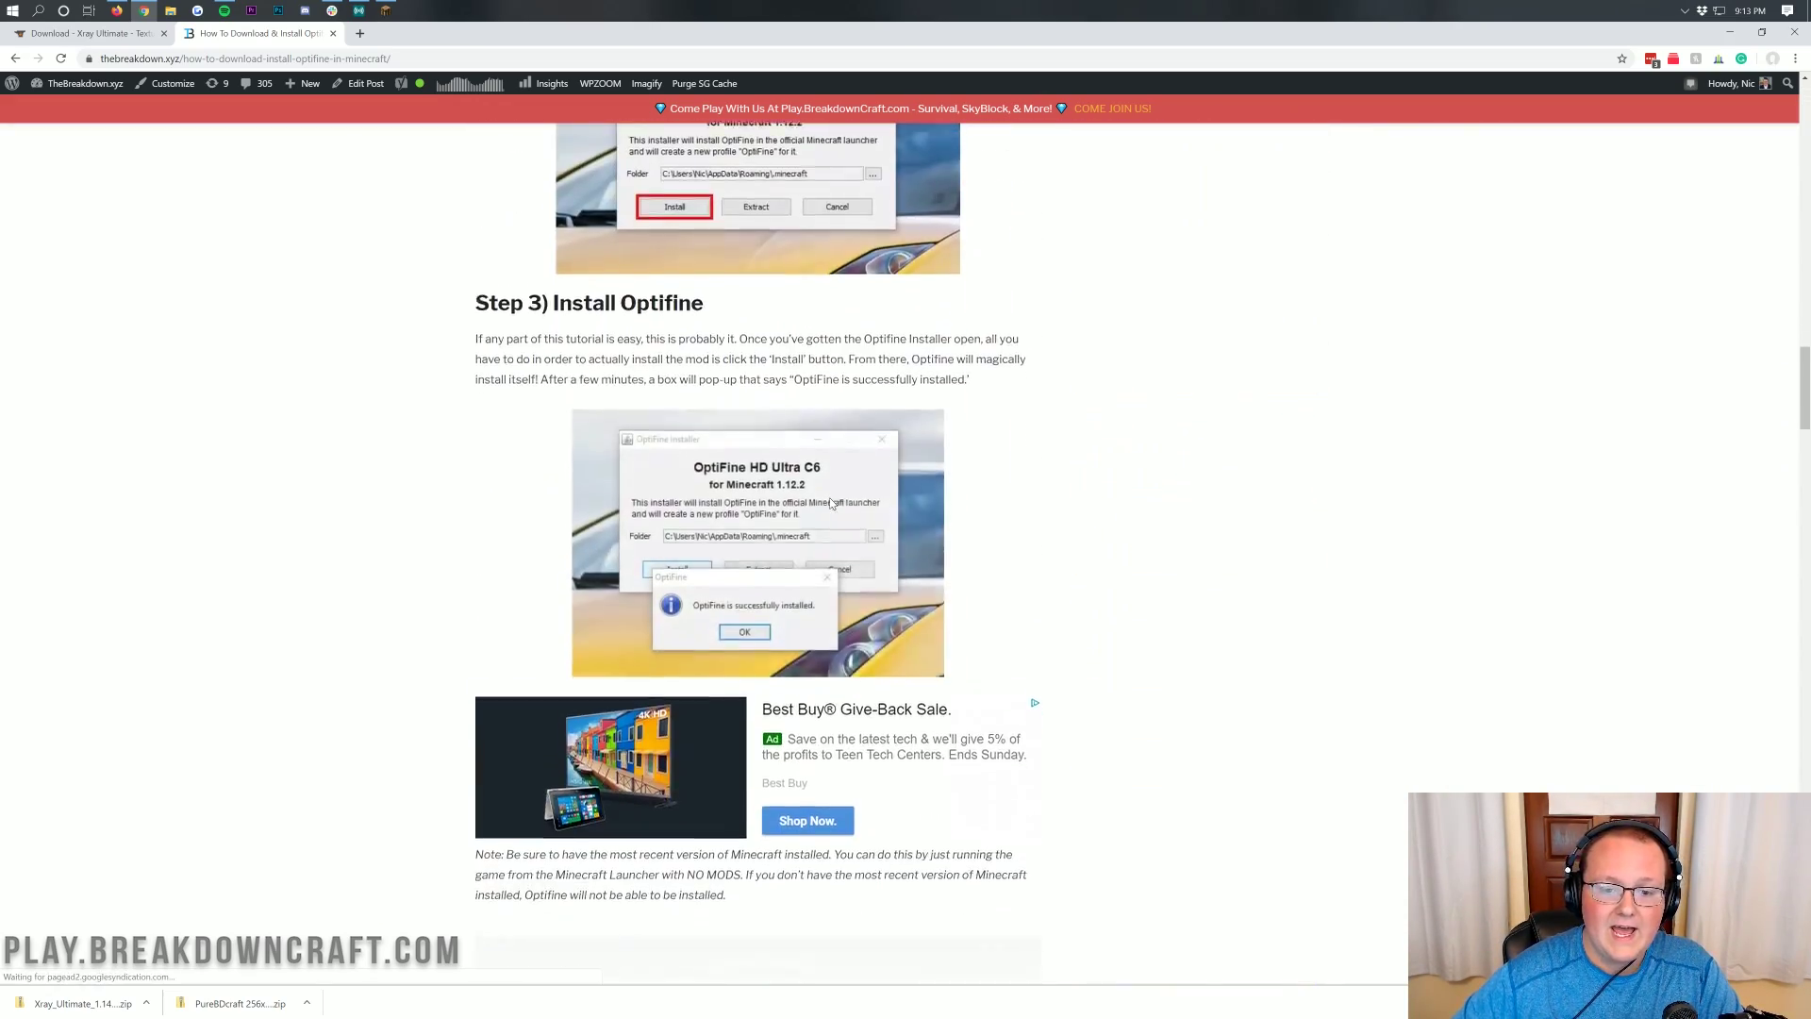
scroll(830, 503, "down", 15)
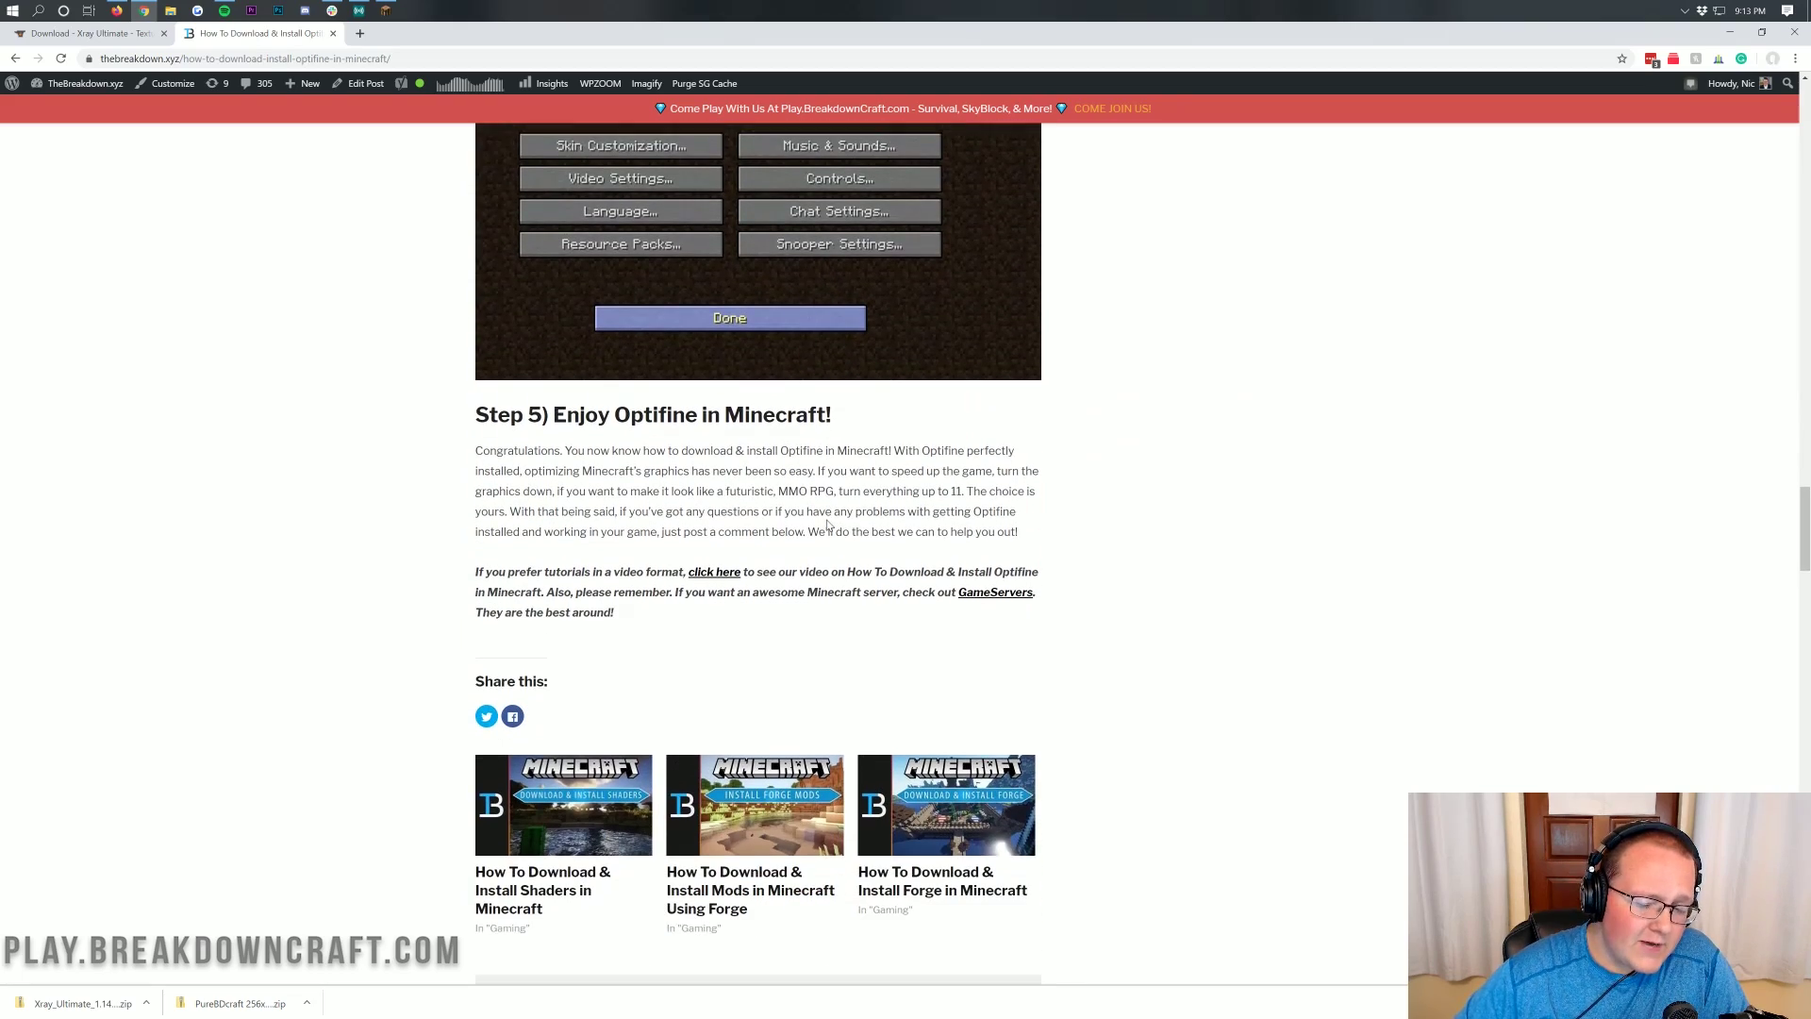
scroll(828, 525, "up", 20)
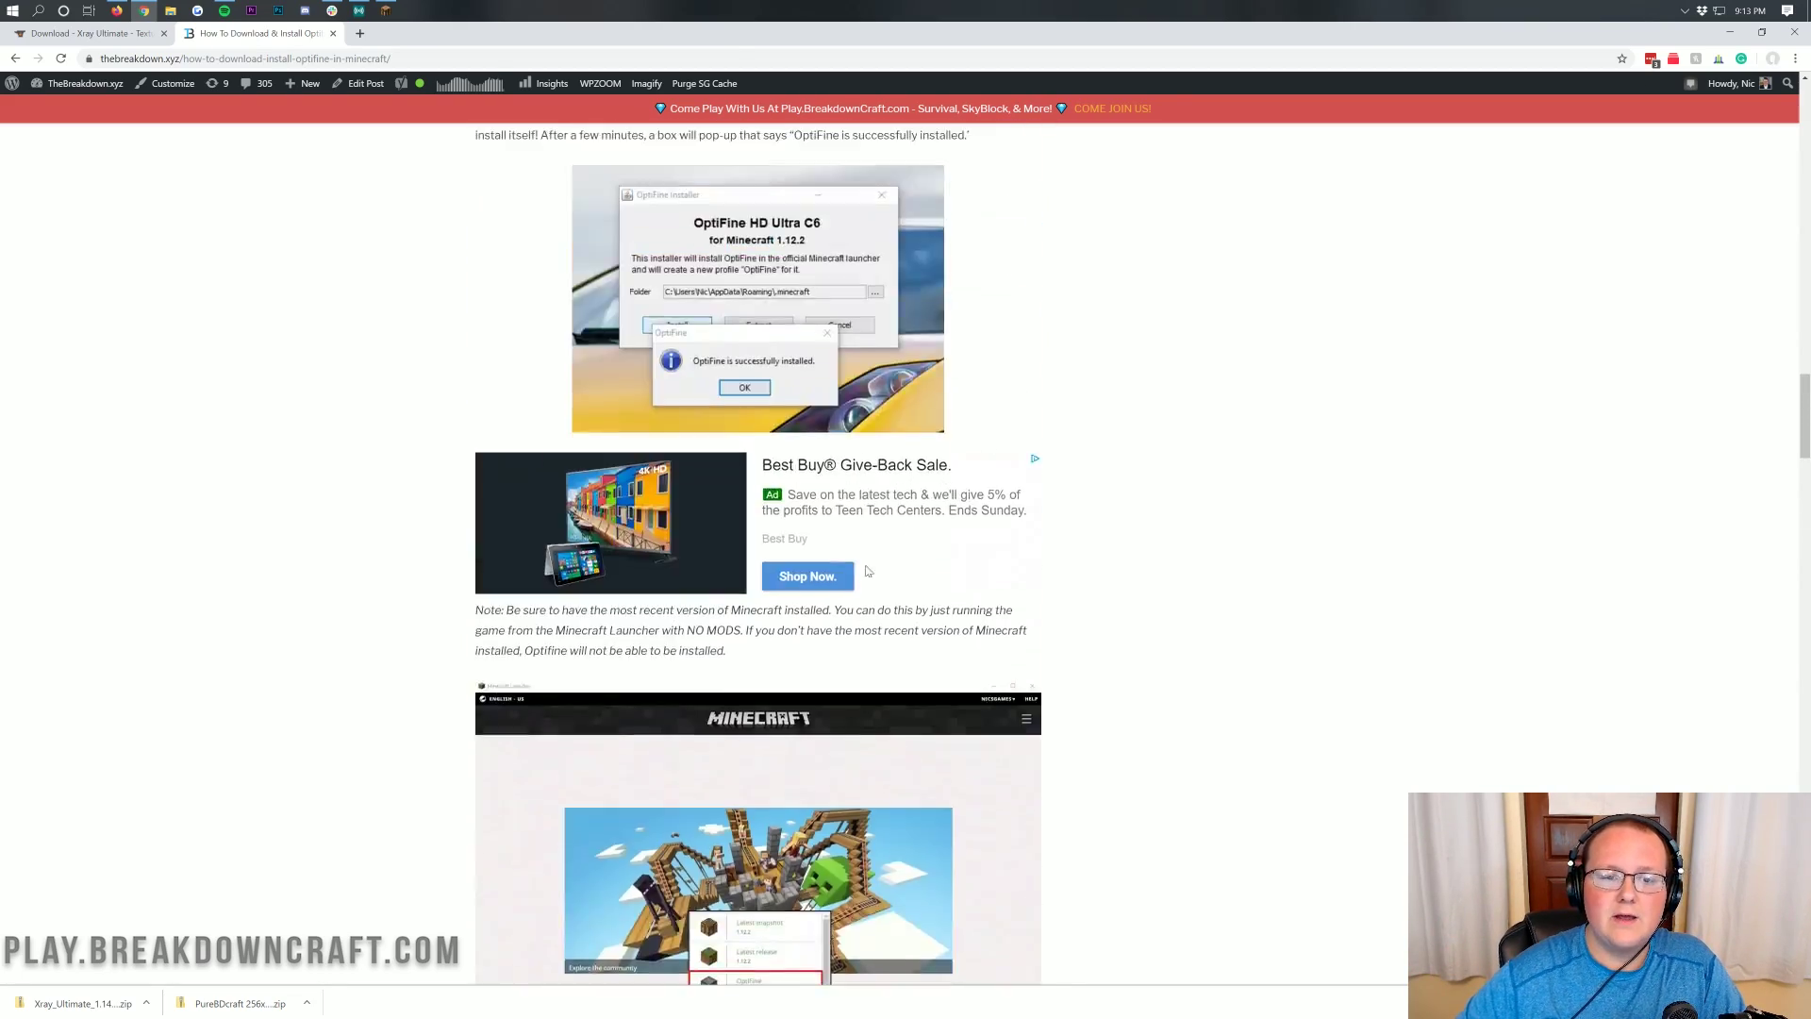
scroll(871, 579, "up", 1)
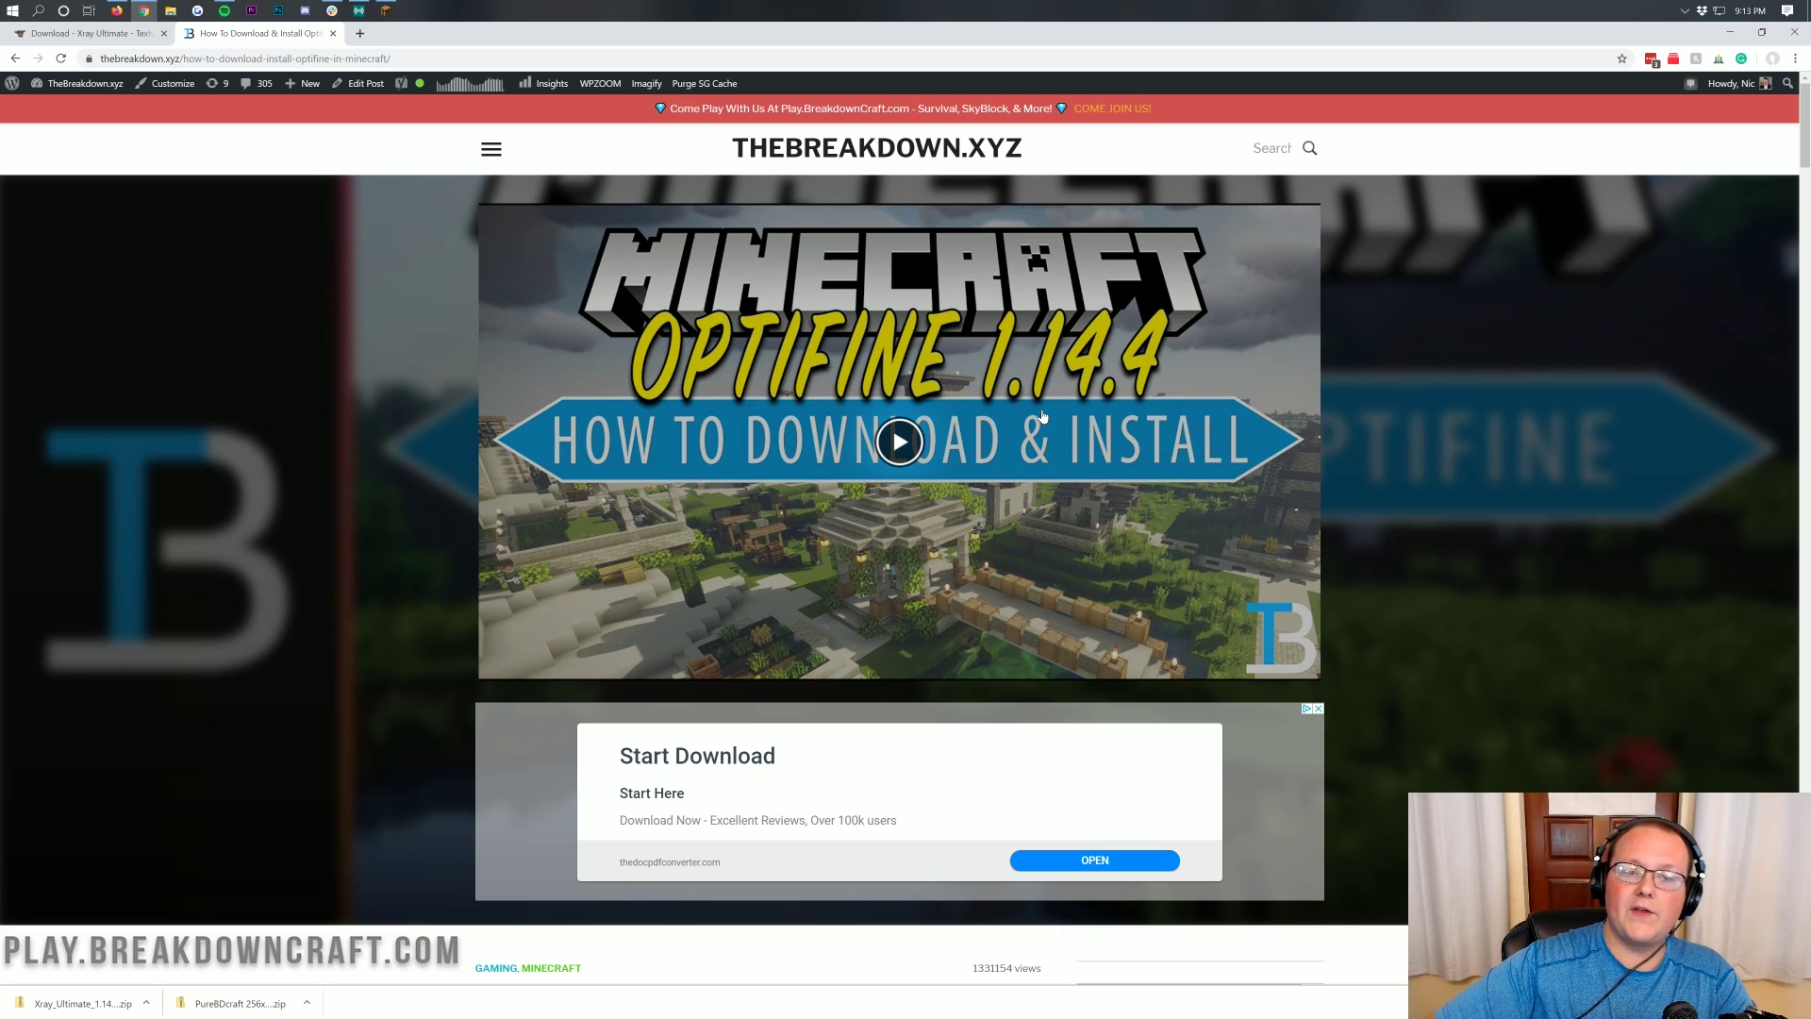
- Return to the Xray Ultimate project page and examine the description's notes about OptiFine night vision and smooth lighting
left_click(90, 33)
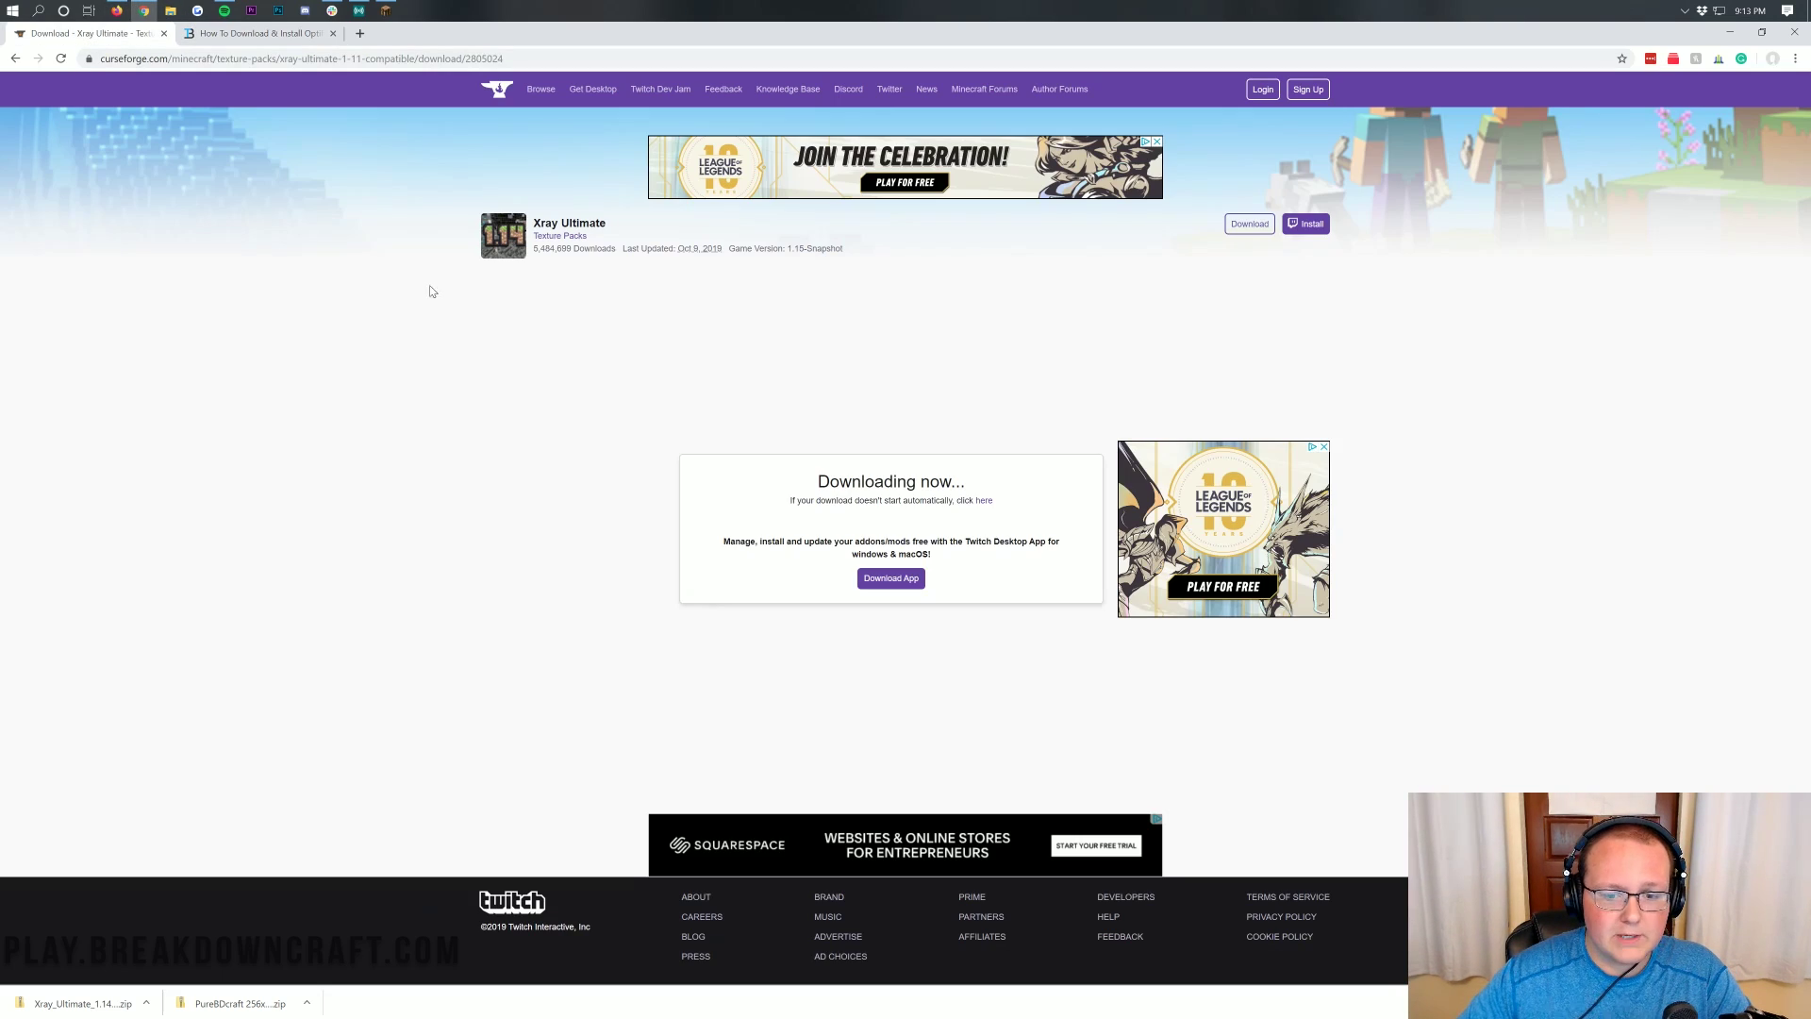
scroll(569, 395, "up", 6)
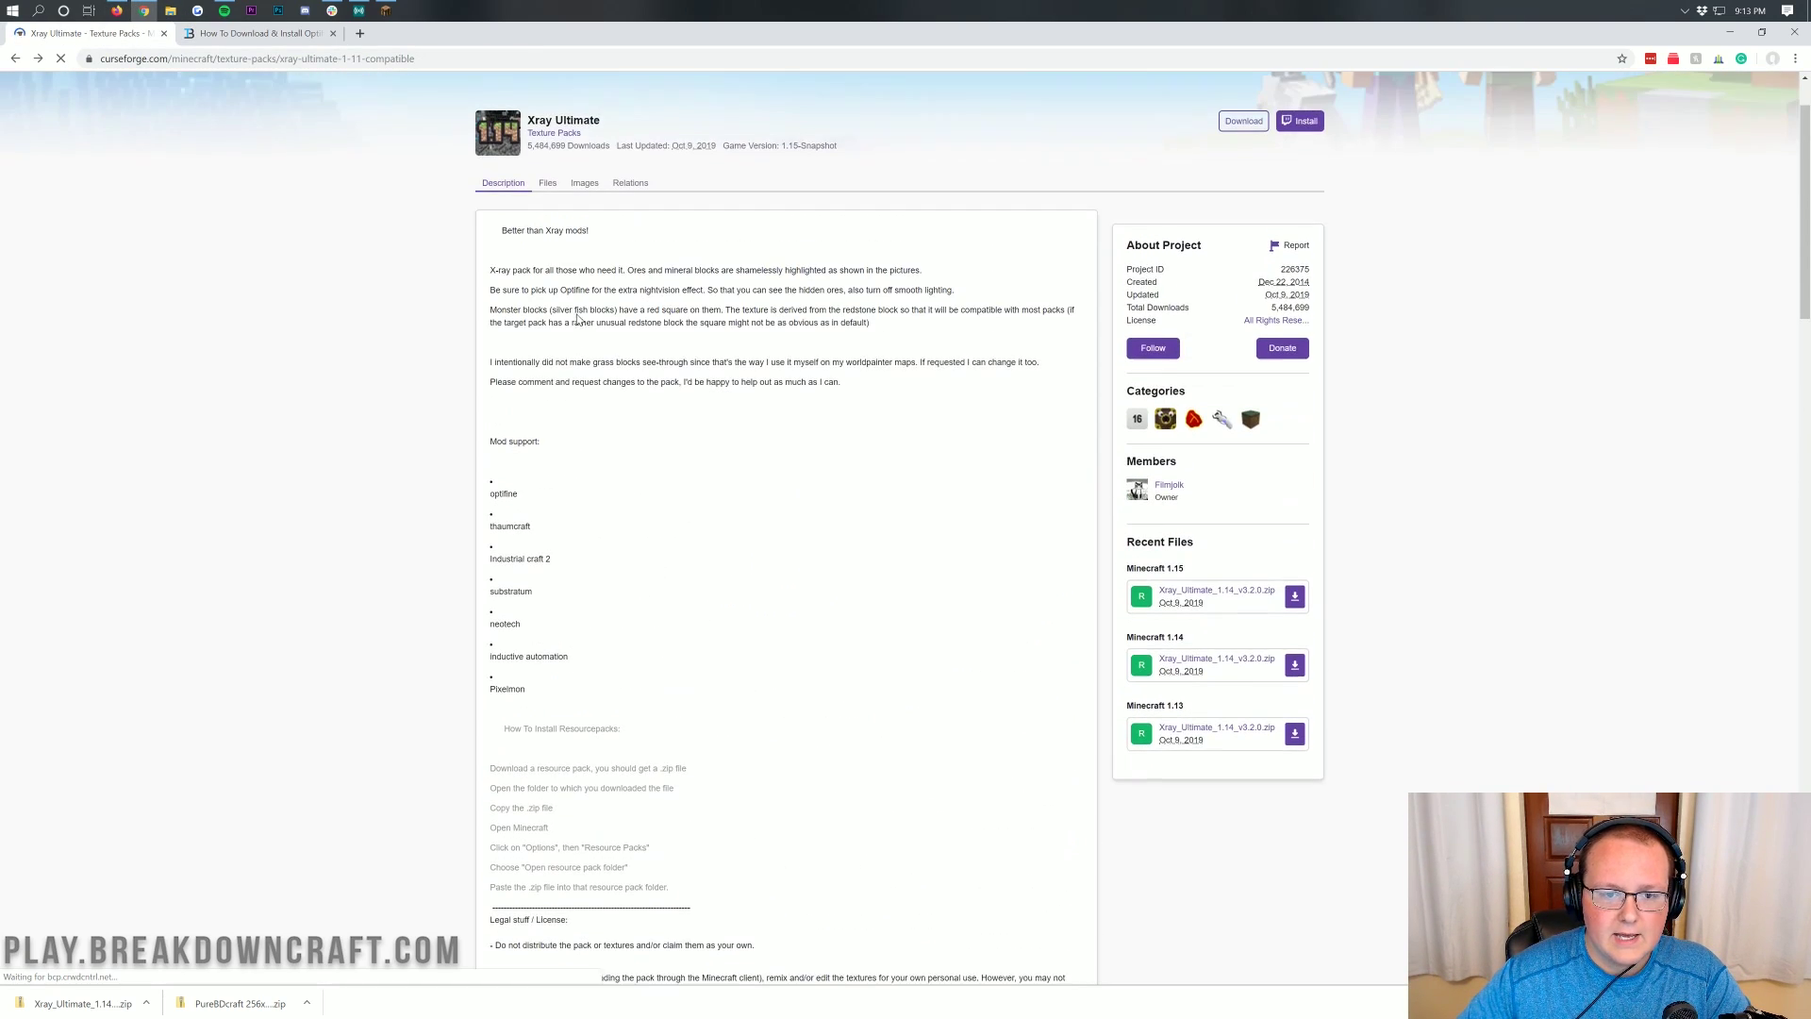
scroll(584, 370, "down", 1)
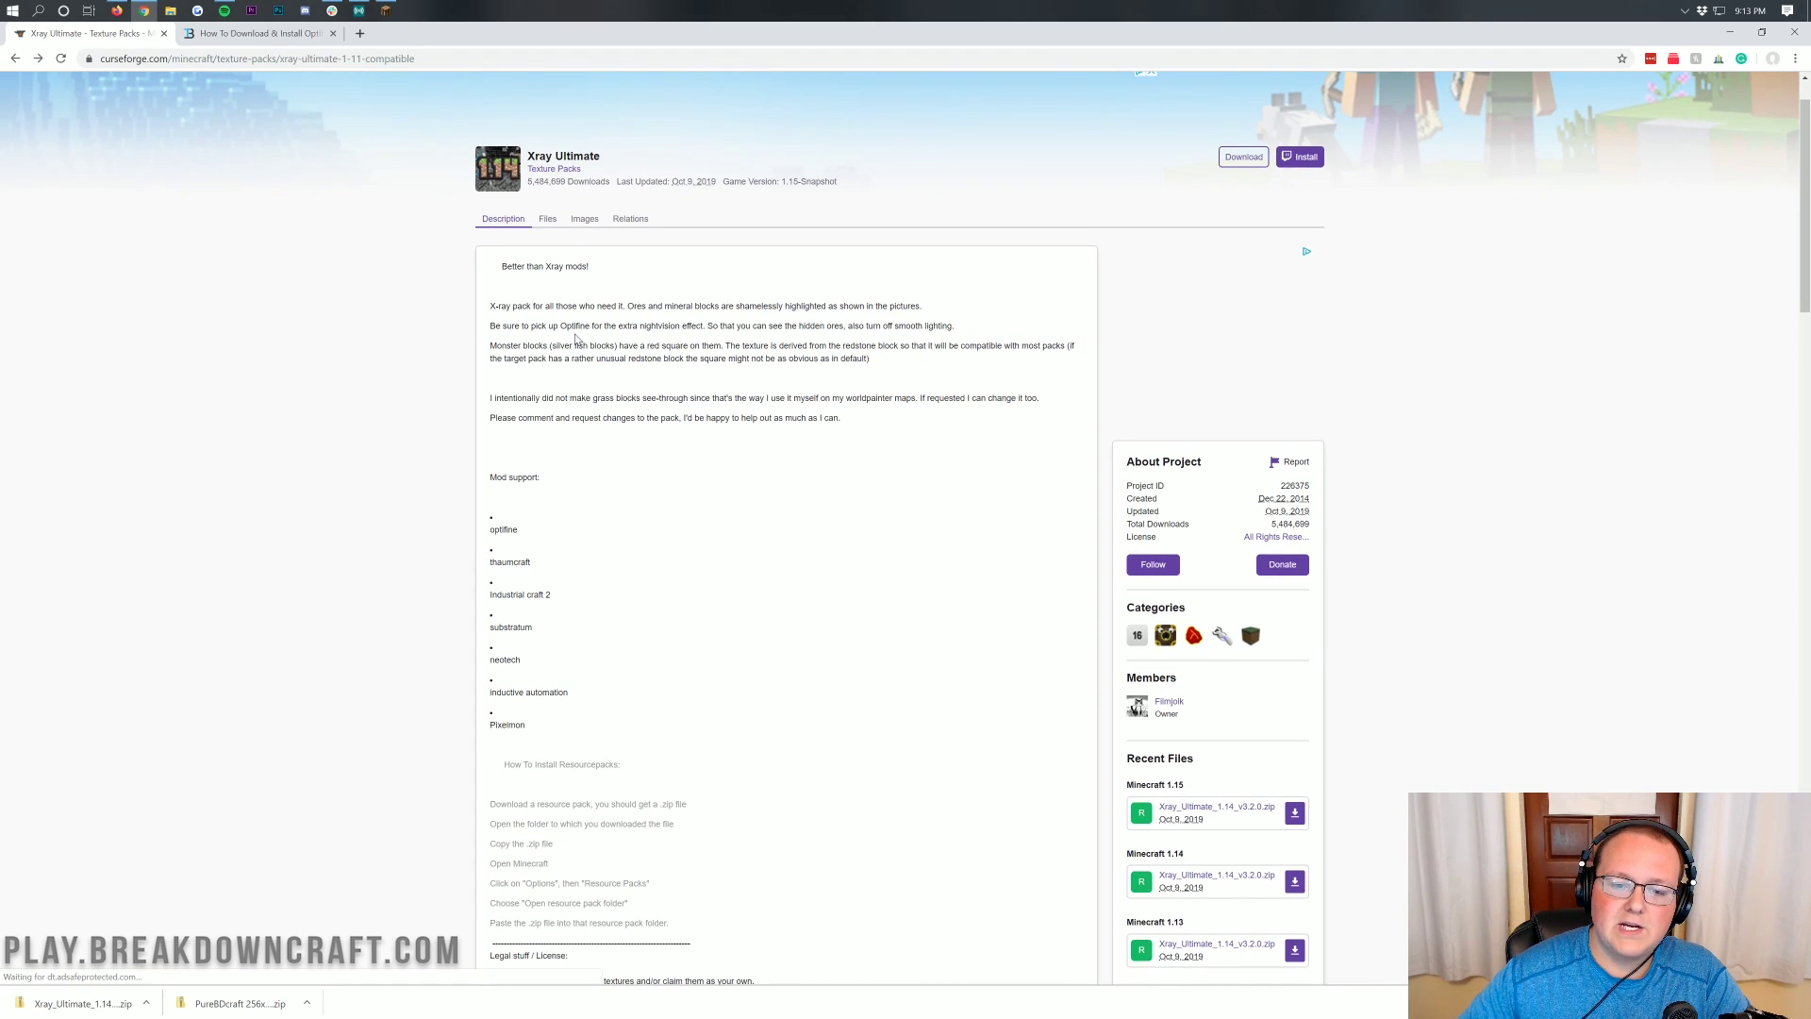
left_click_drag(560, 326, 732, 326)
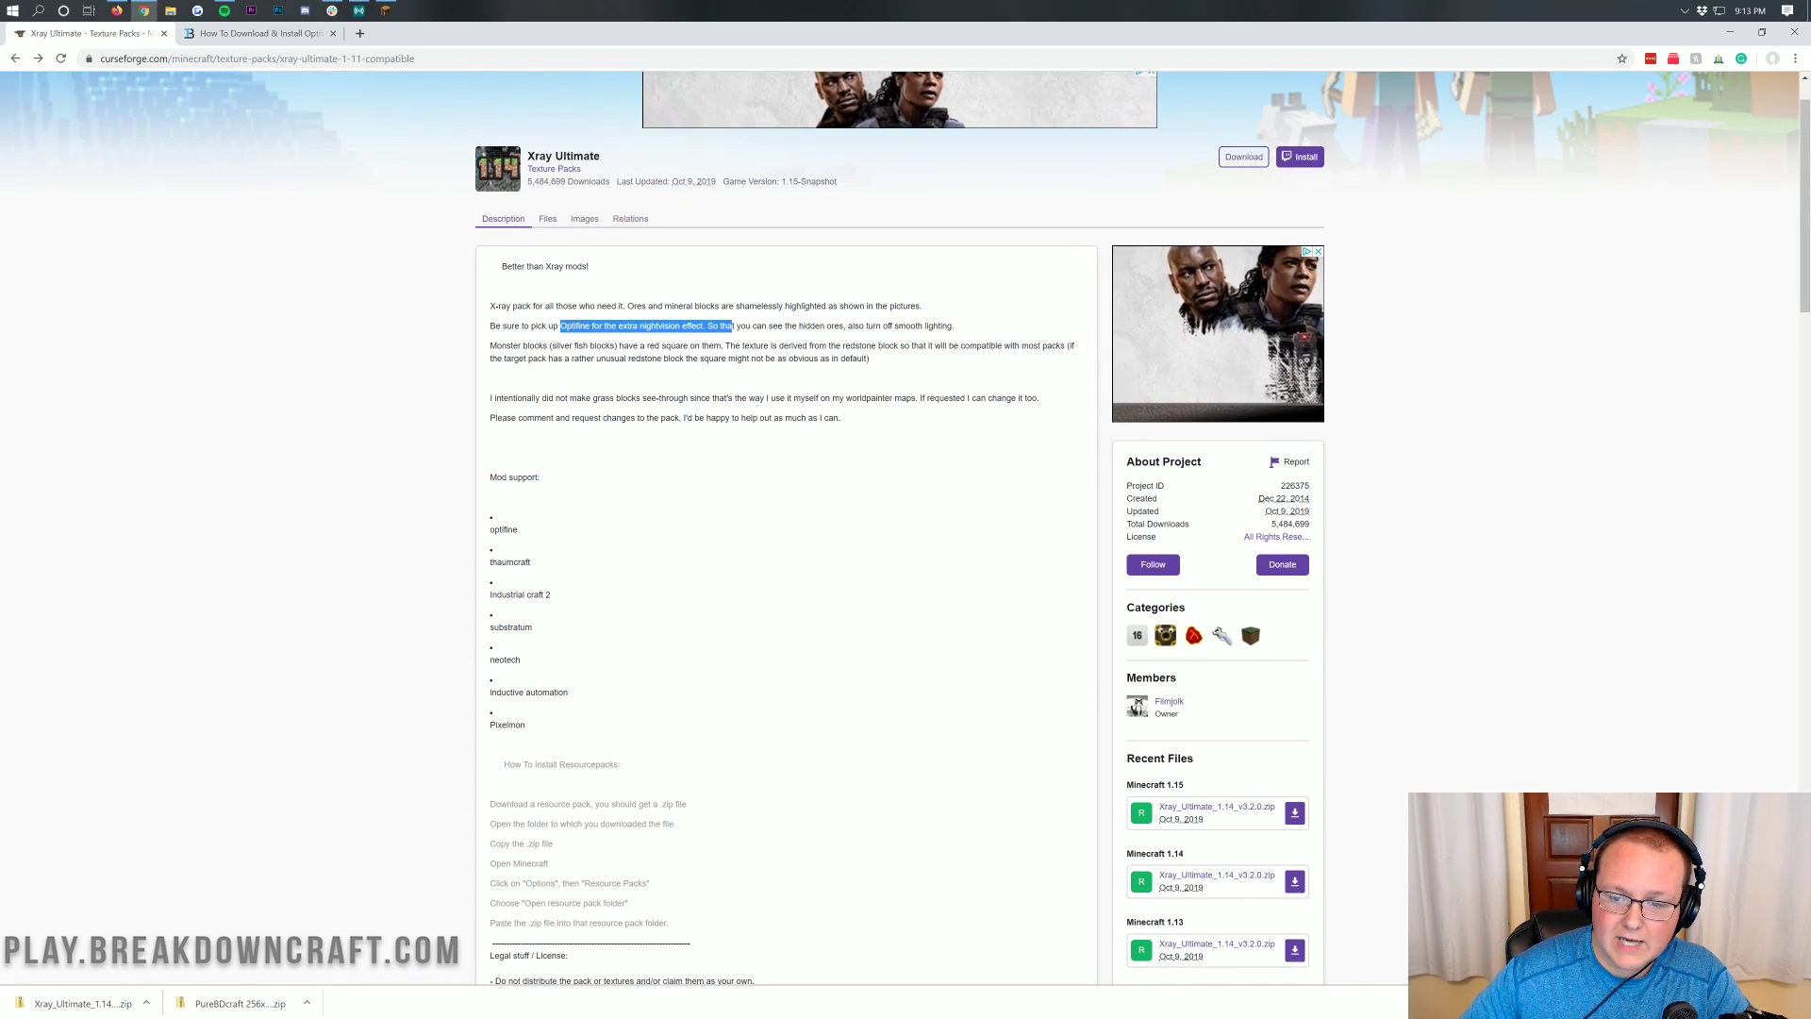
left_click(733, 327)
left_click_drag(866, 326, 954, 326)
left_click(957, 326)
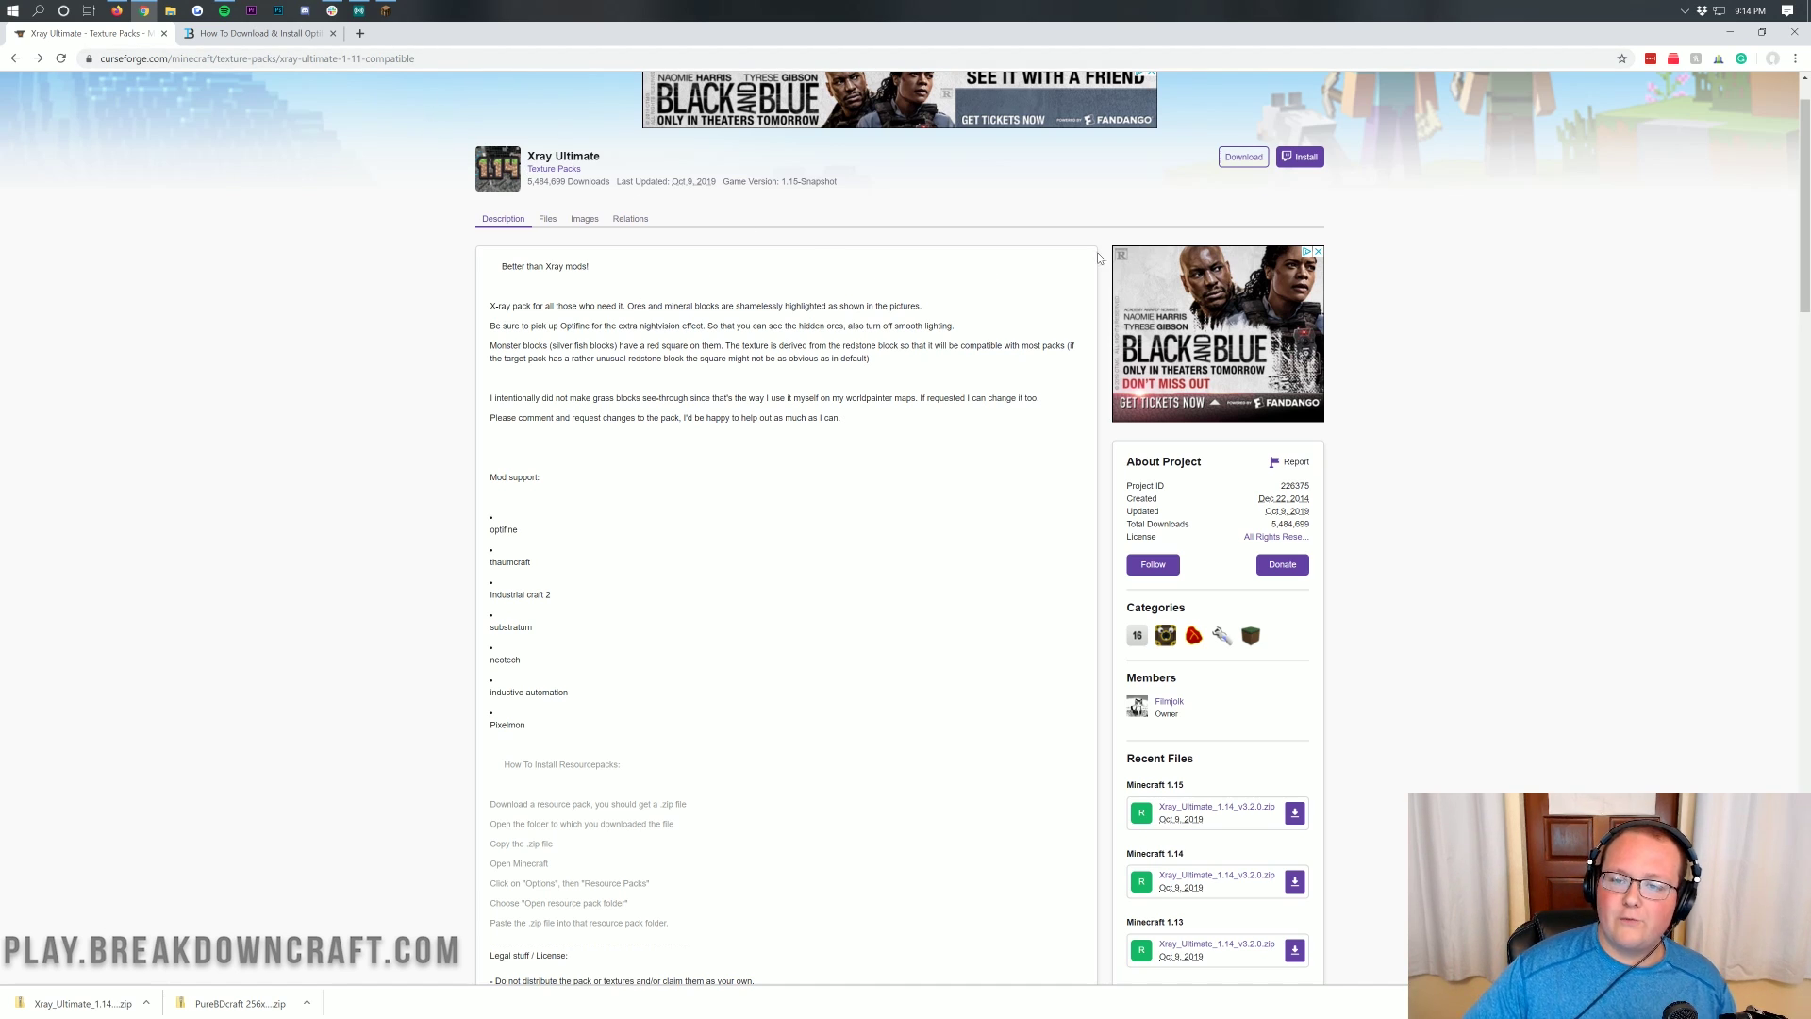
- Minimise the browser, resume the Minecraft world and keep digging deeper through the dark underground stone
left_click(1728, 35)
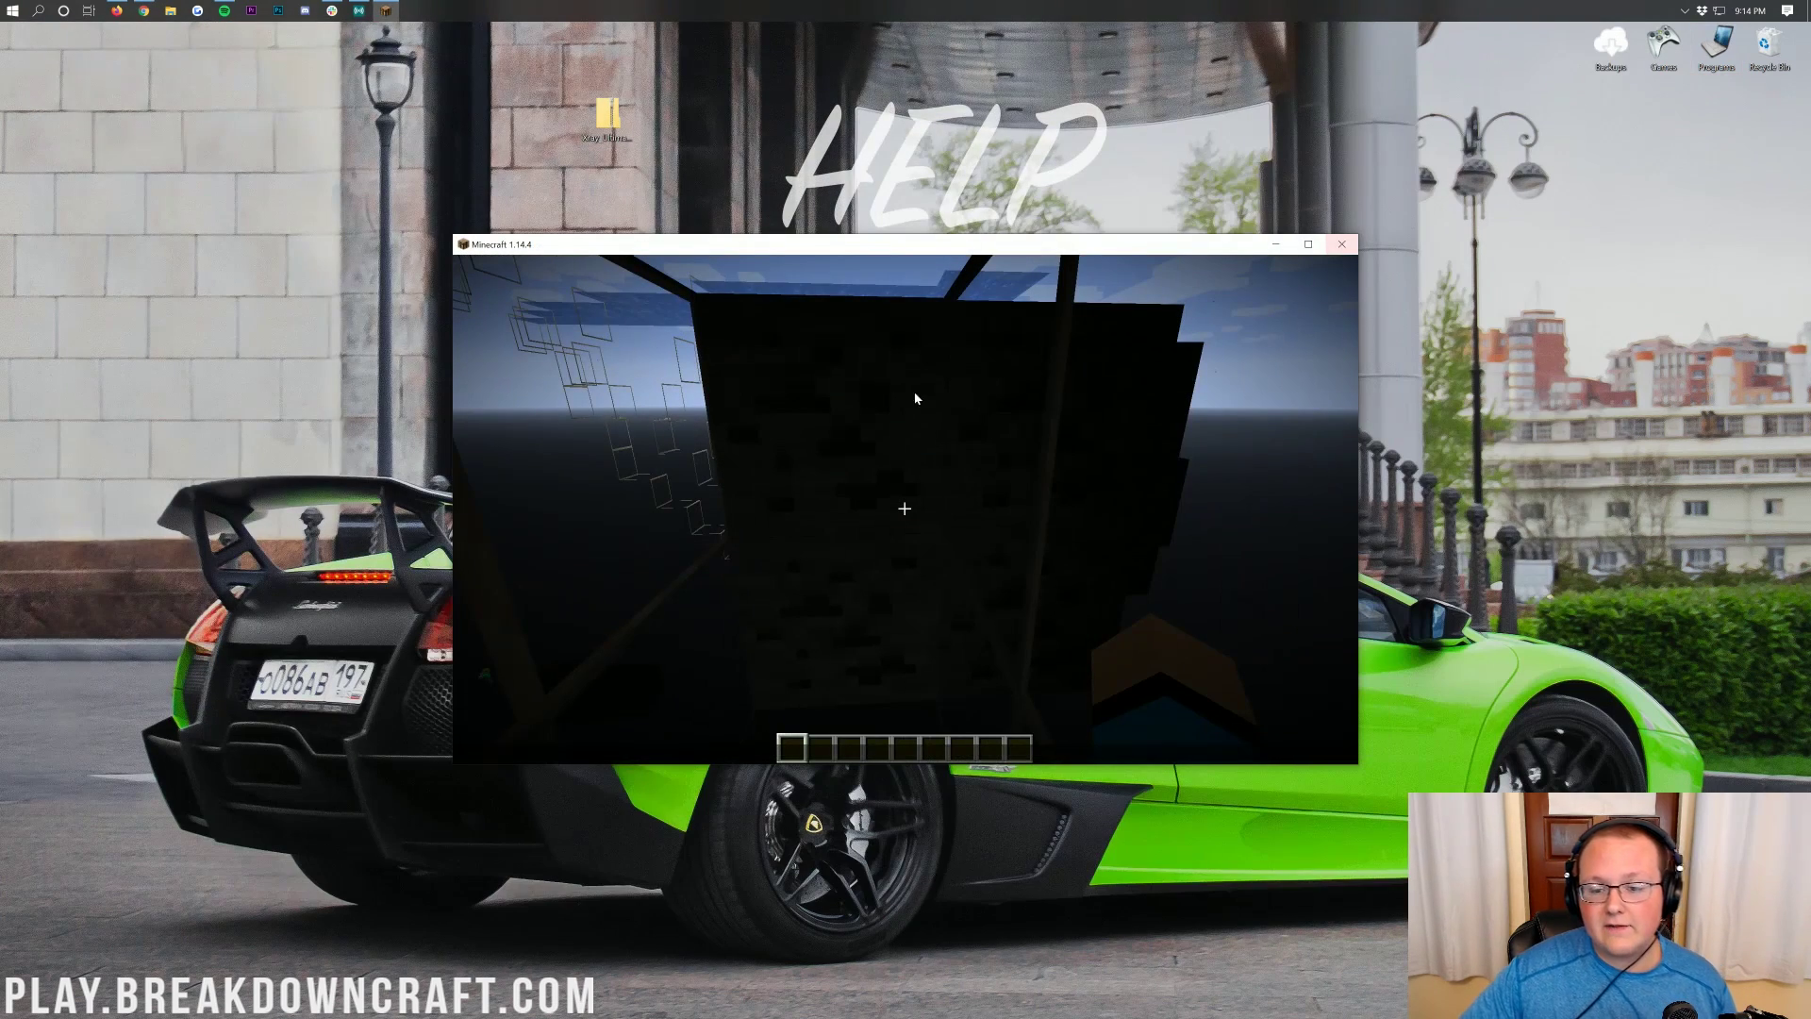
left_click(828, 460)
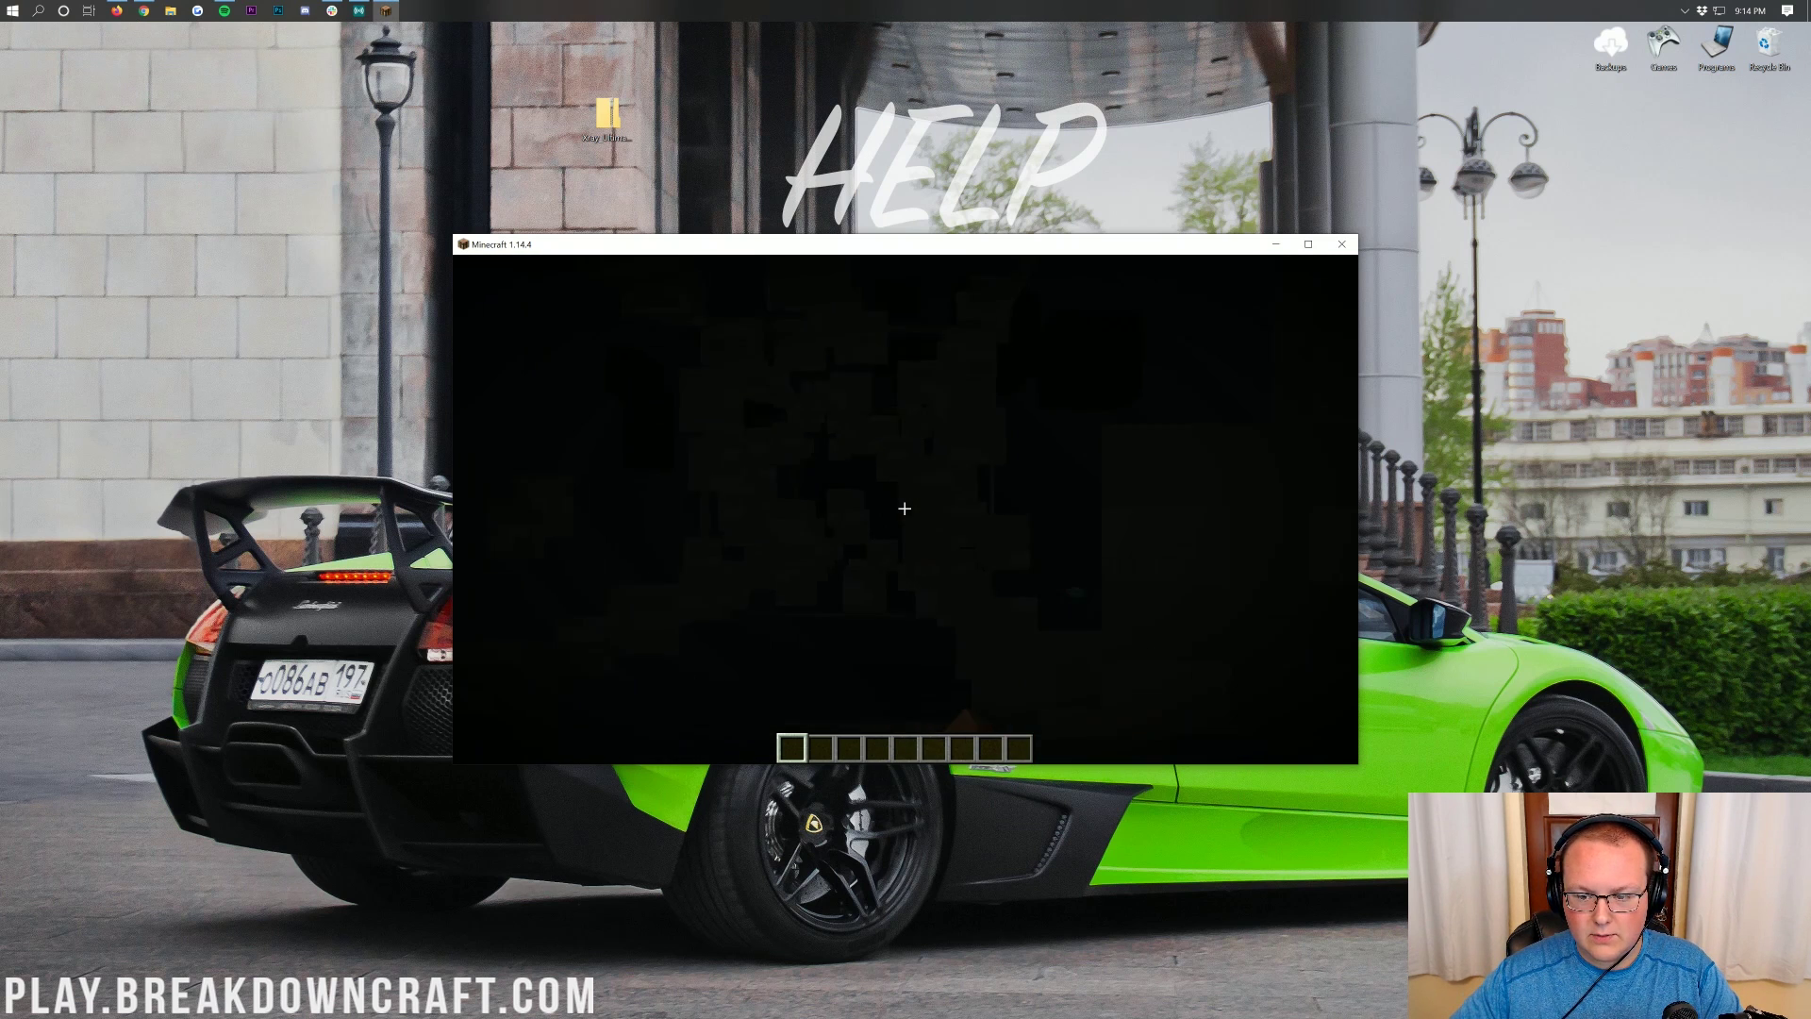
left_click(905, 508)
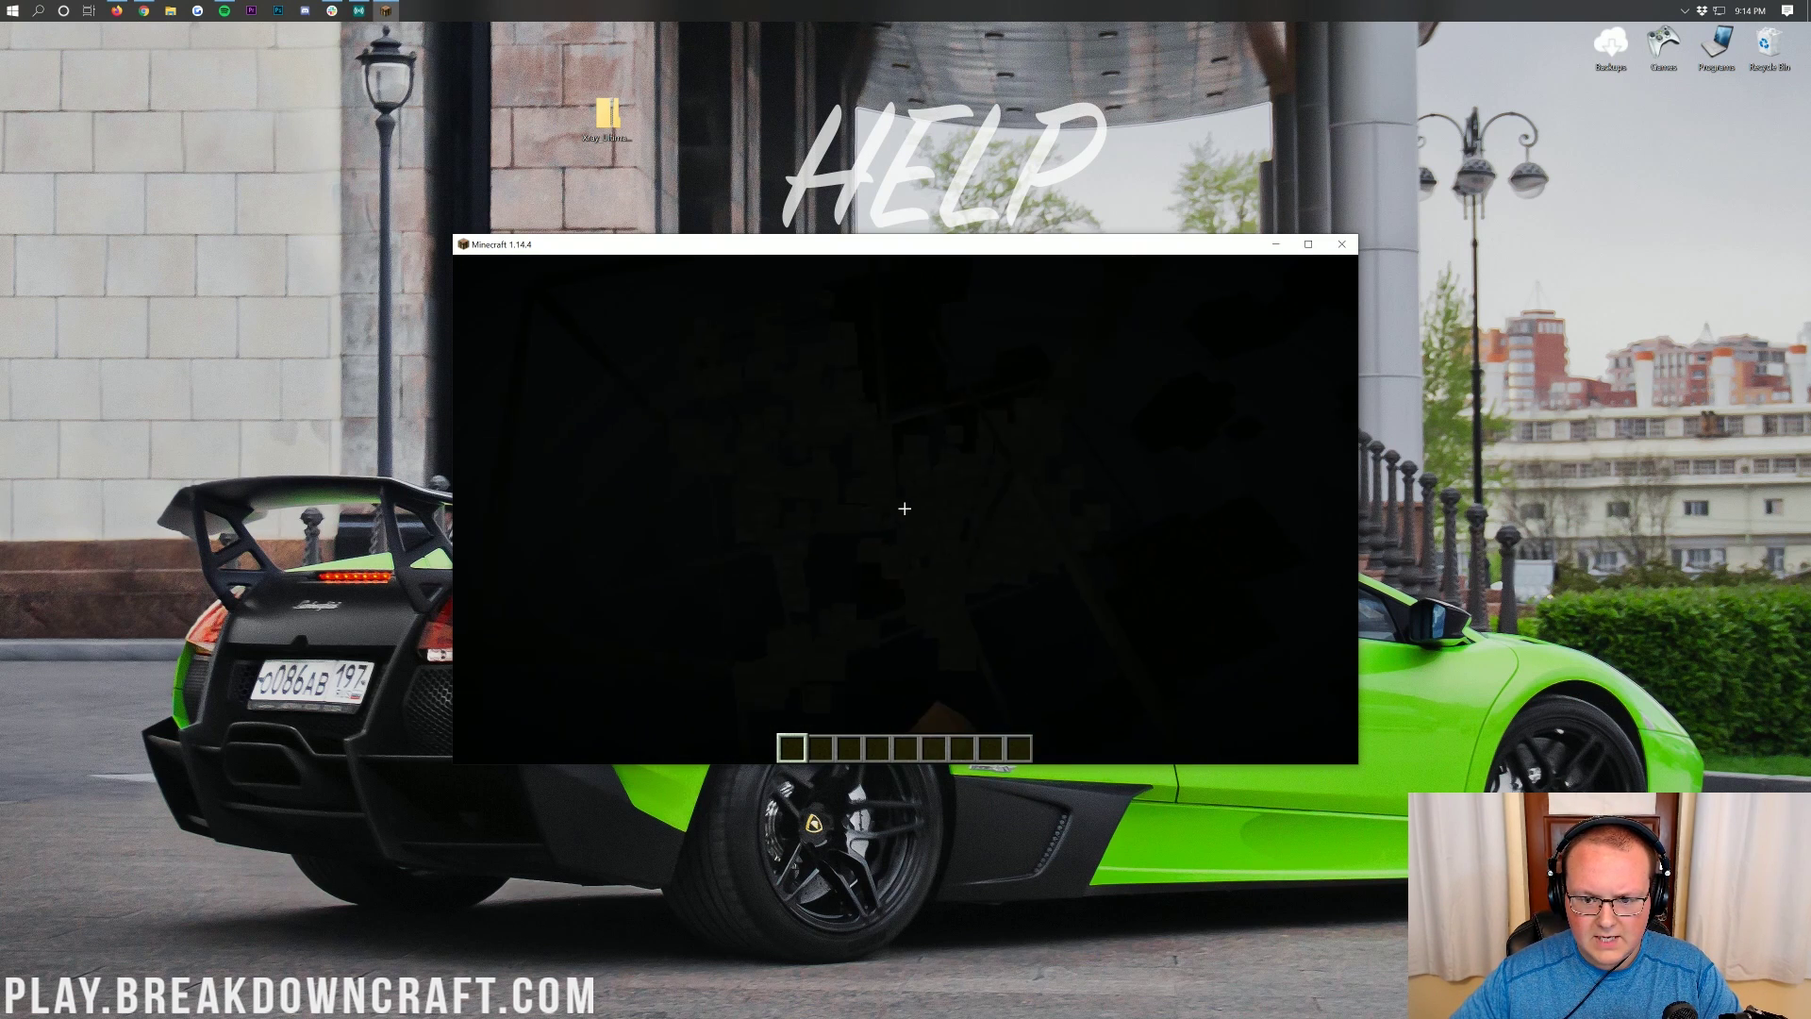
left_click(904, 508)
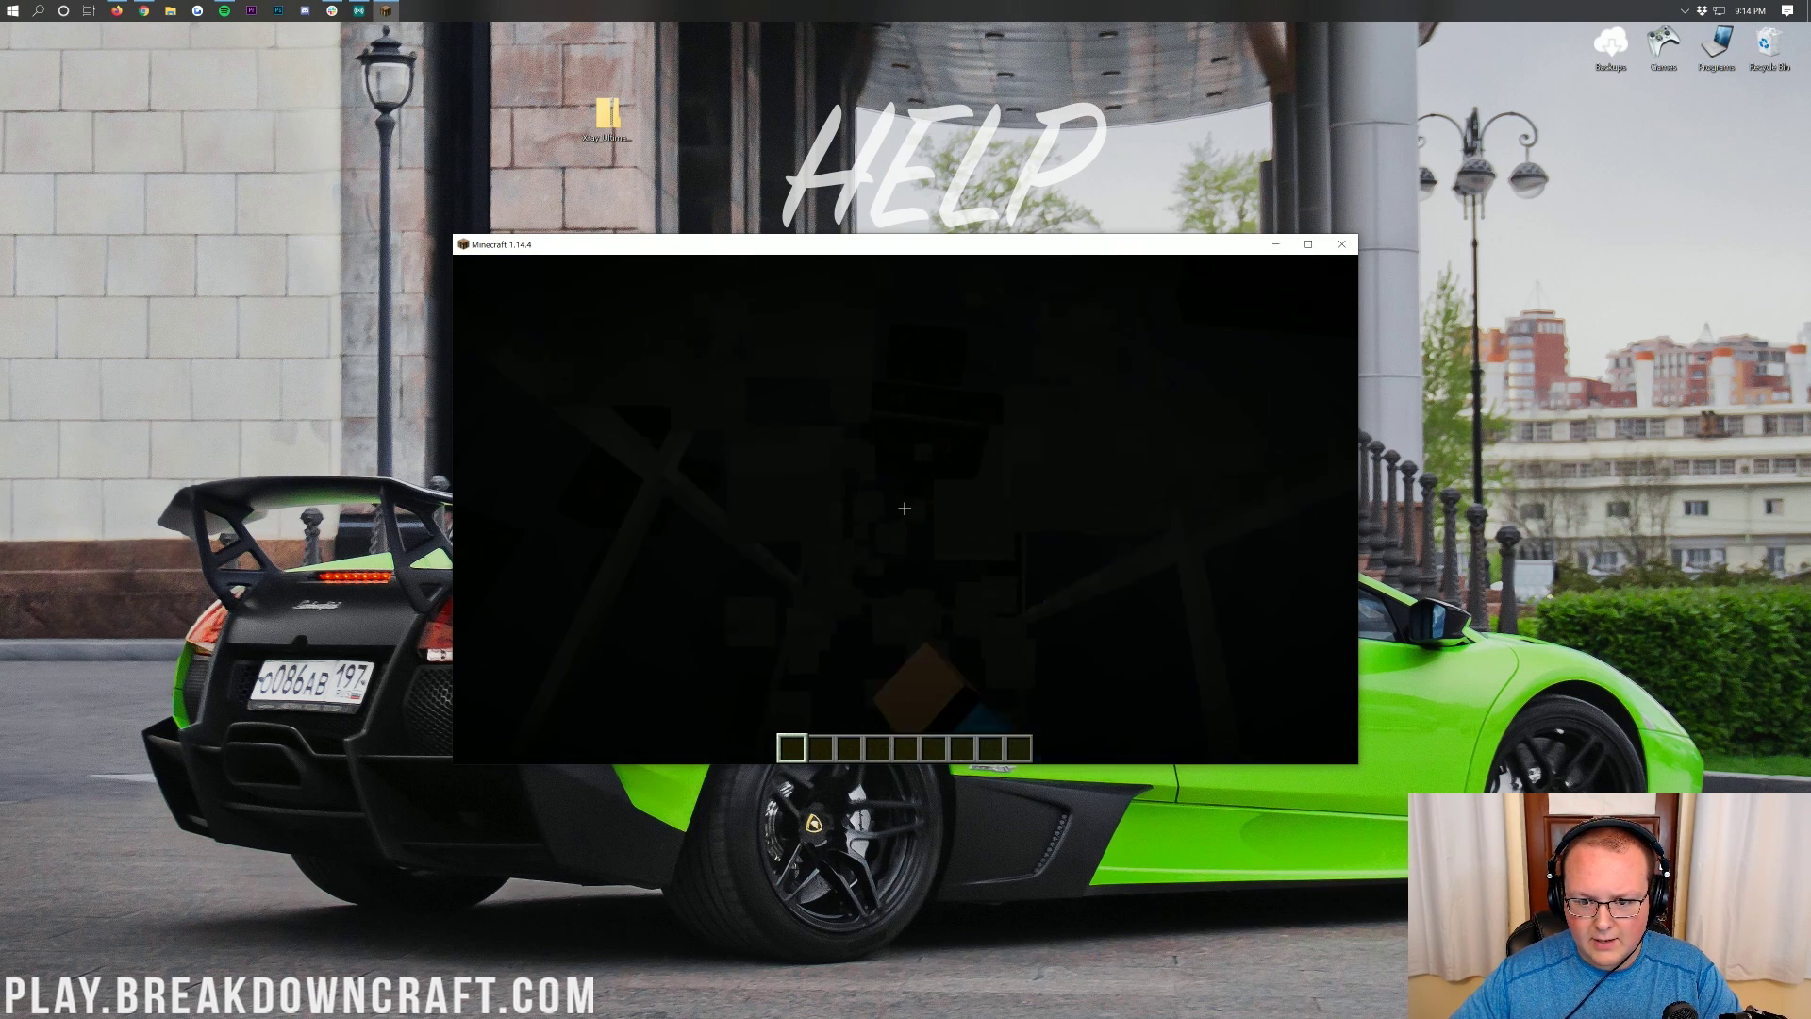
left_click(905, 509)
left_click(905, 508)
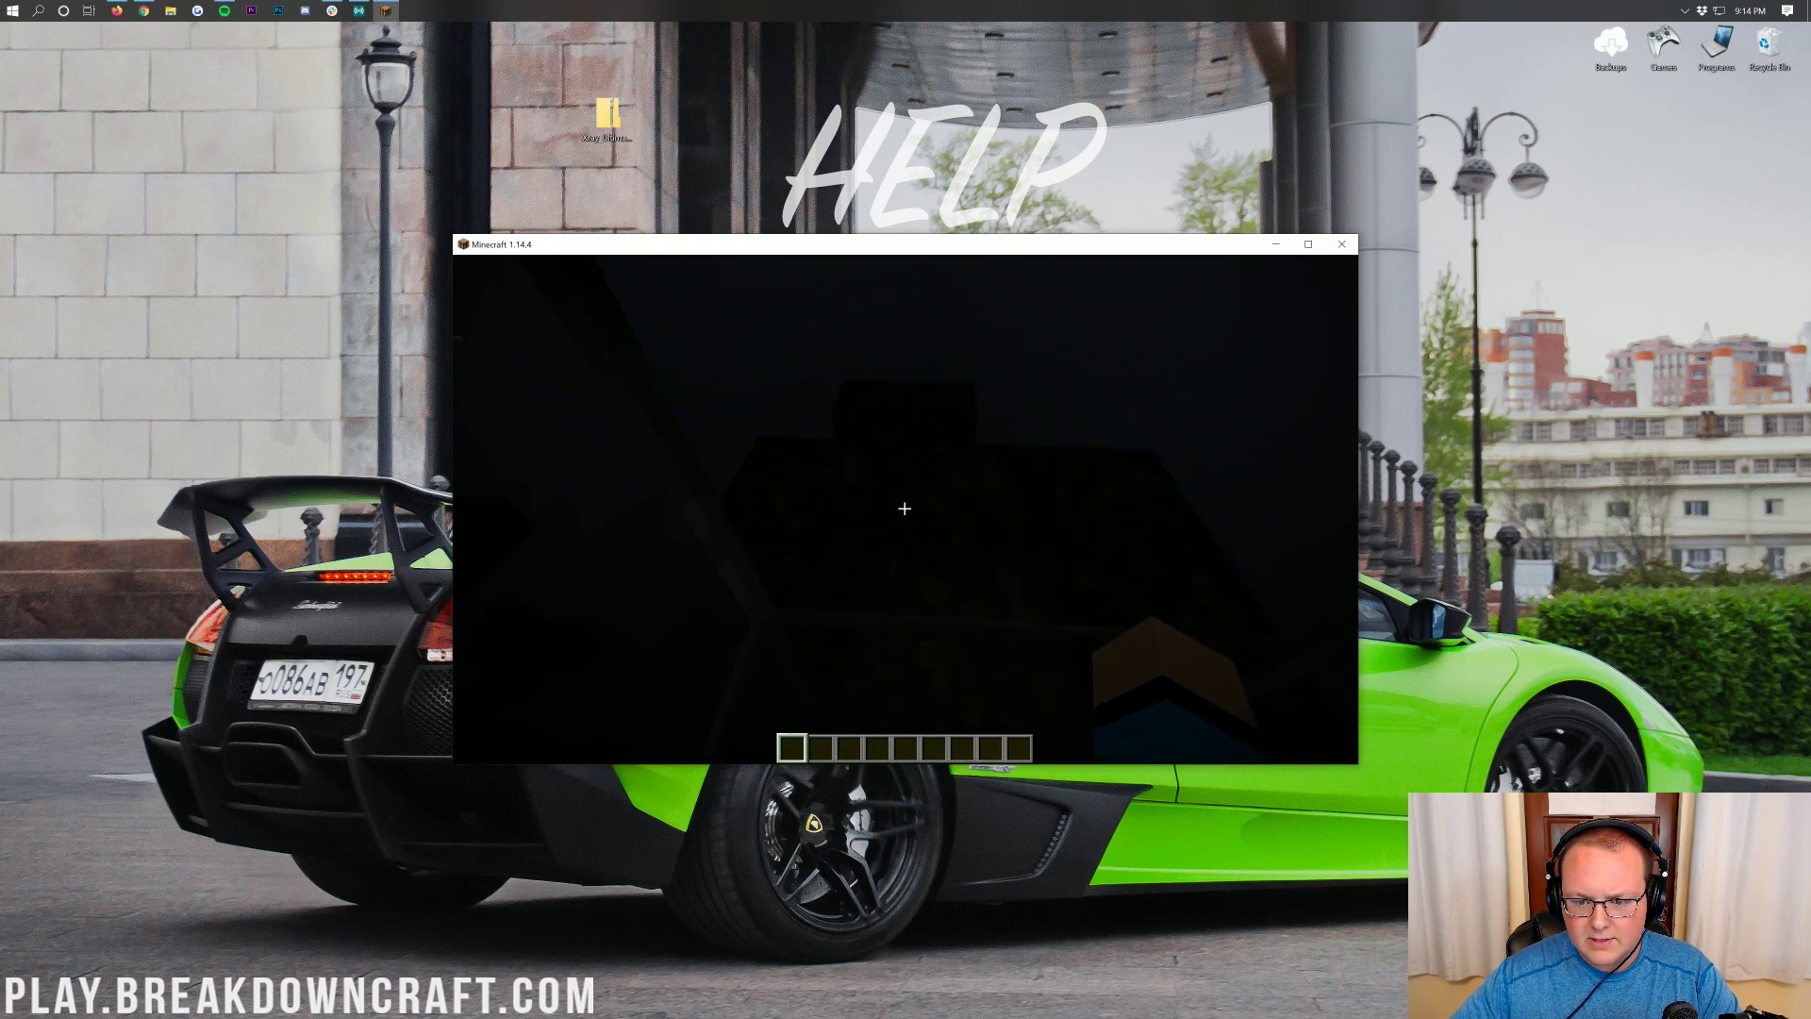
left_click(905, 508)
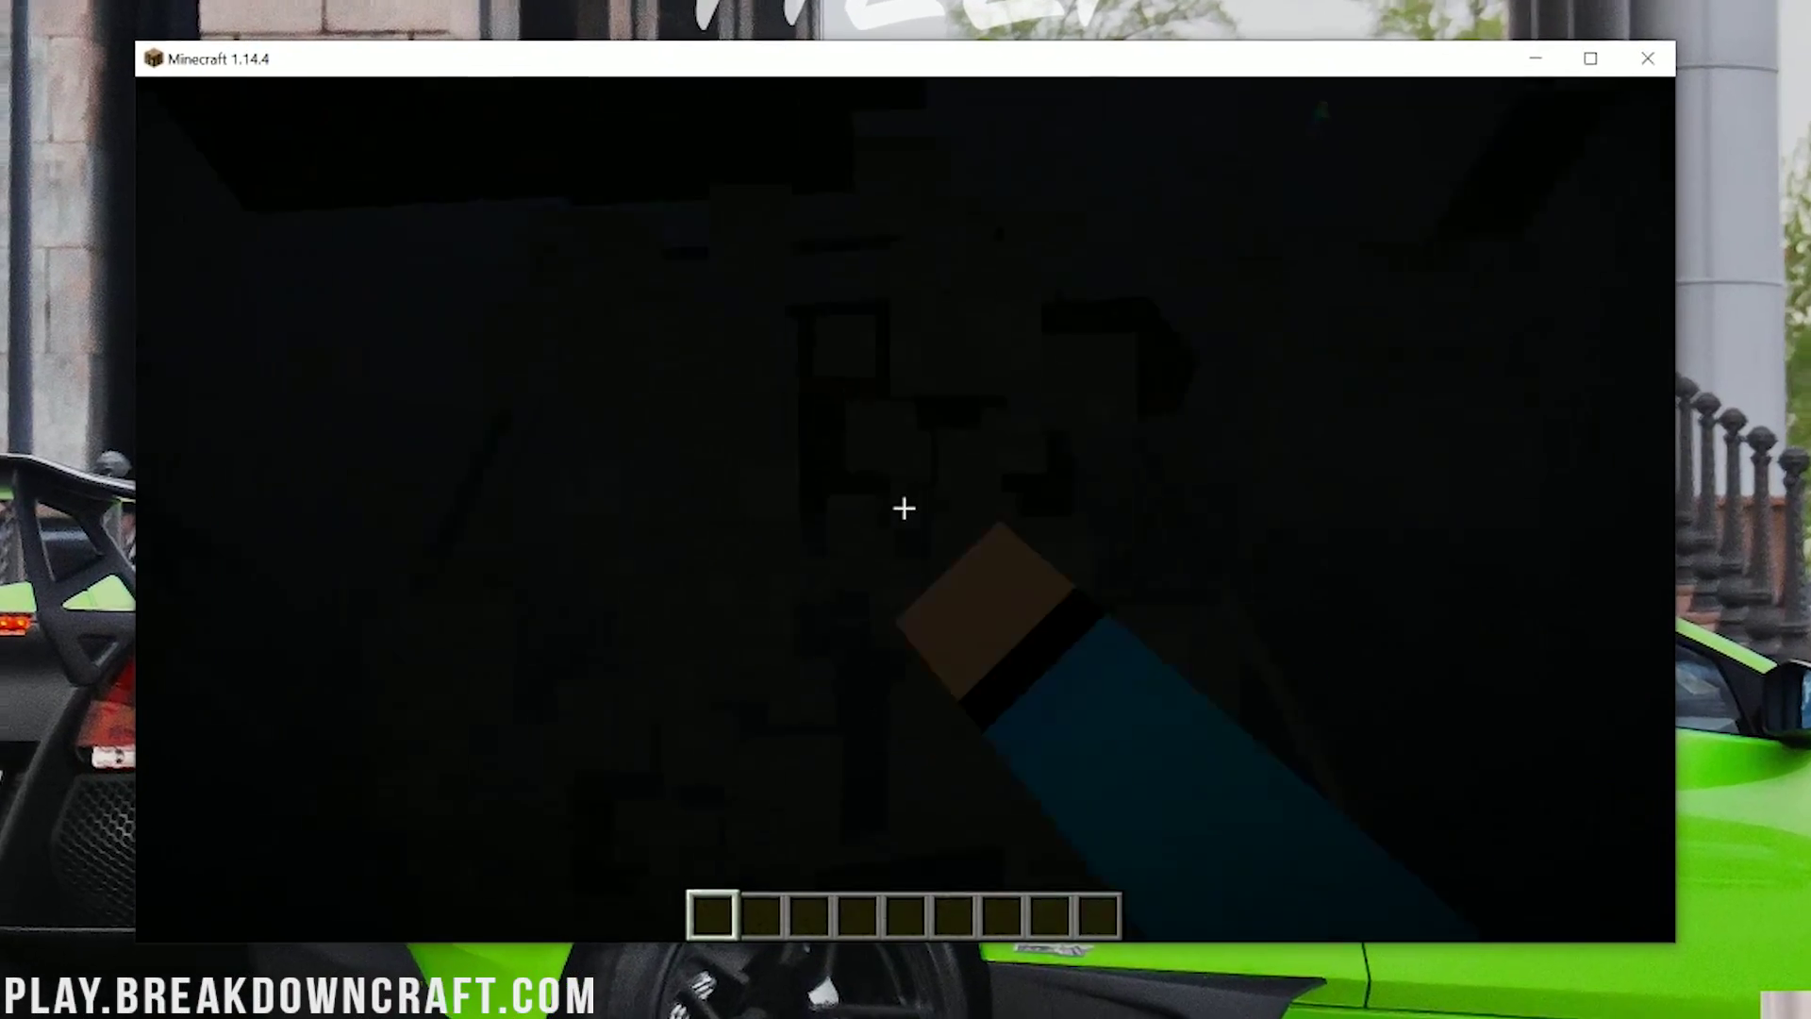
left_click(904, 509)
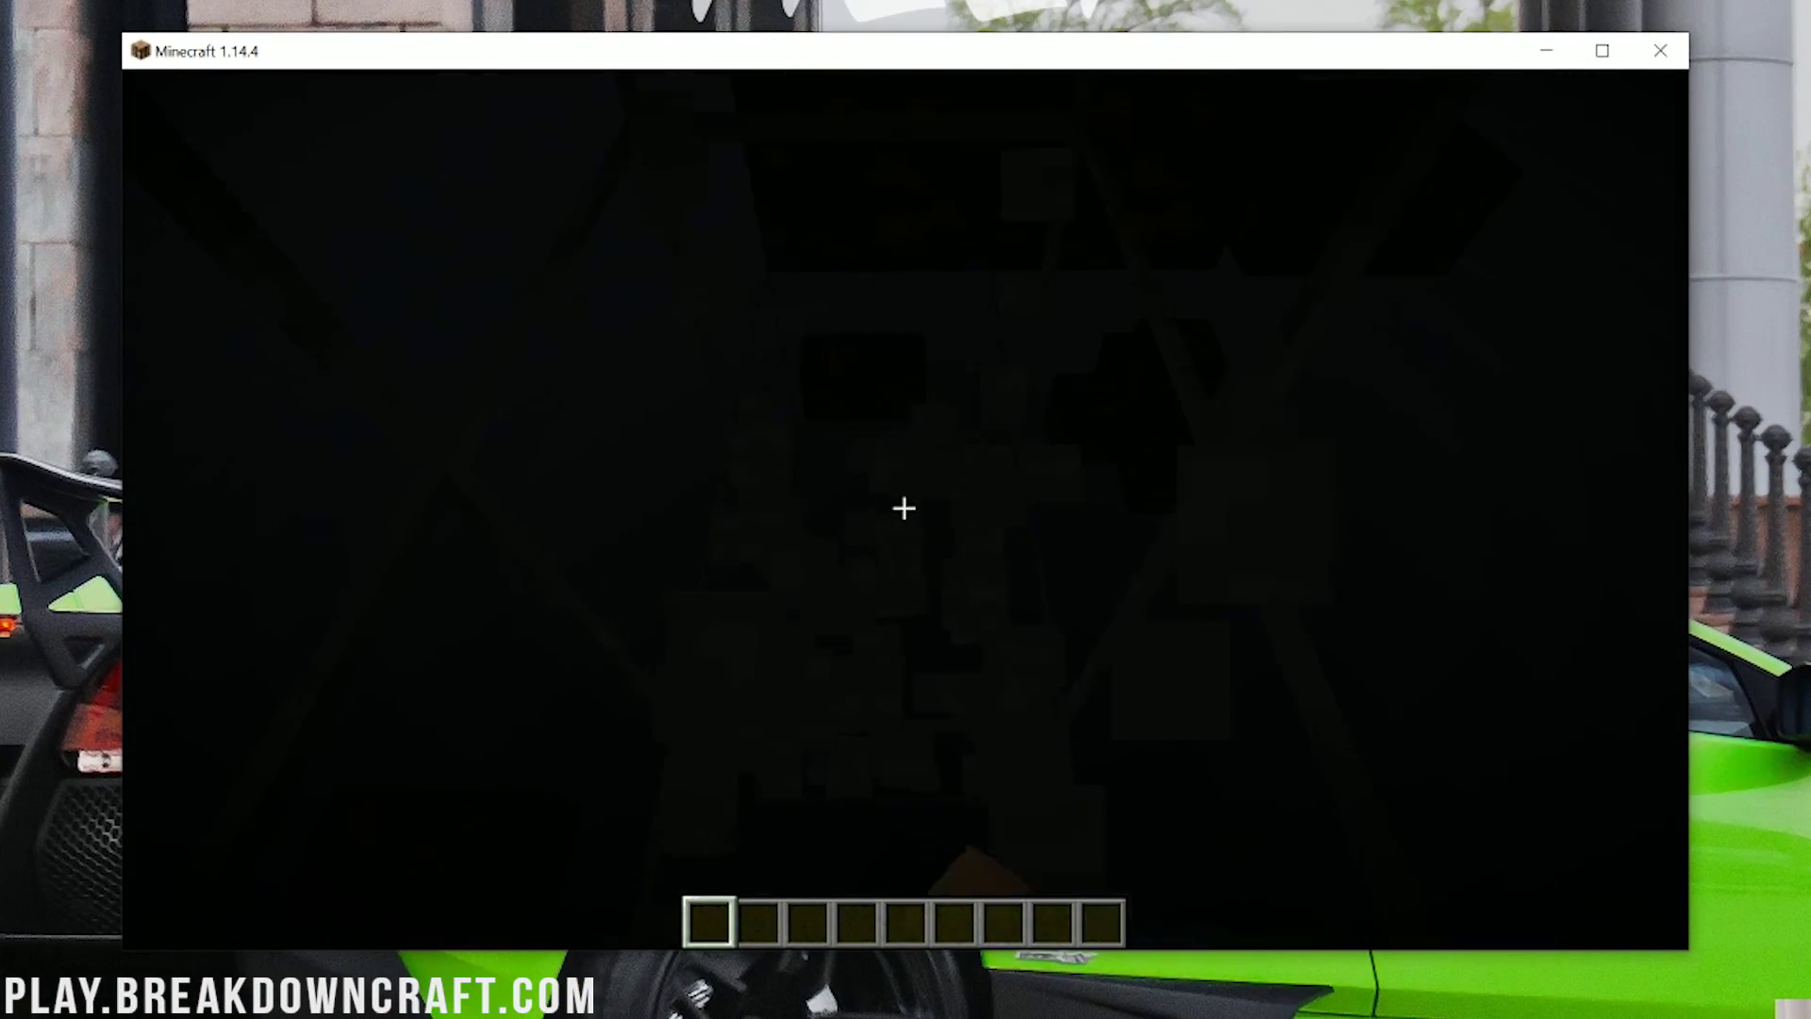
left_click(905, 508)
left_click(905, 508)
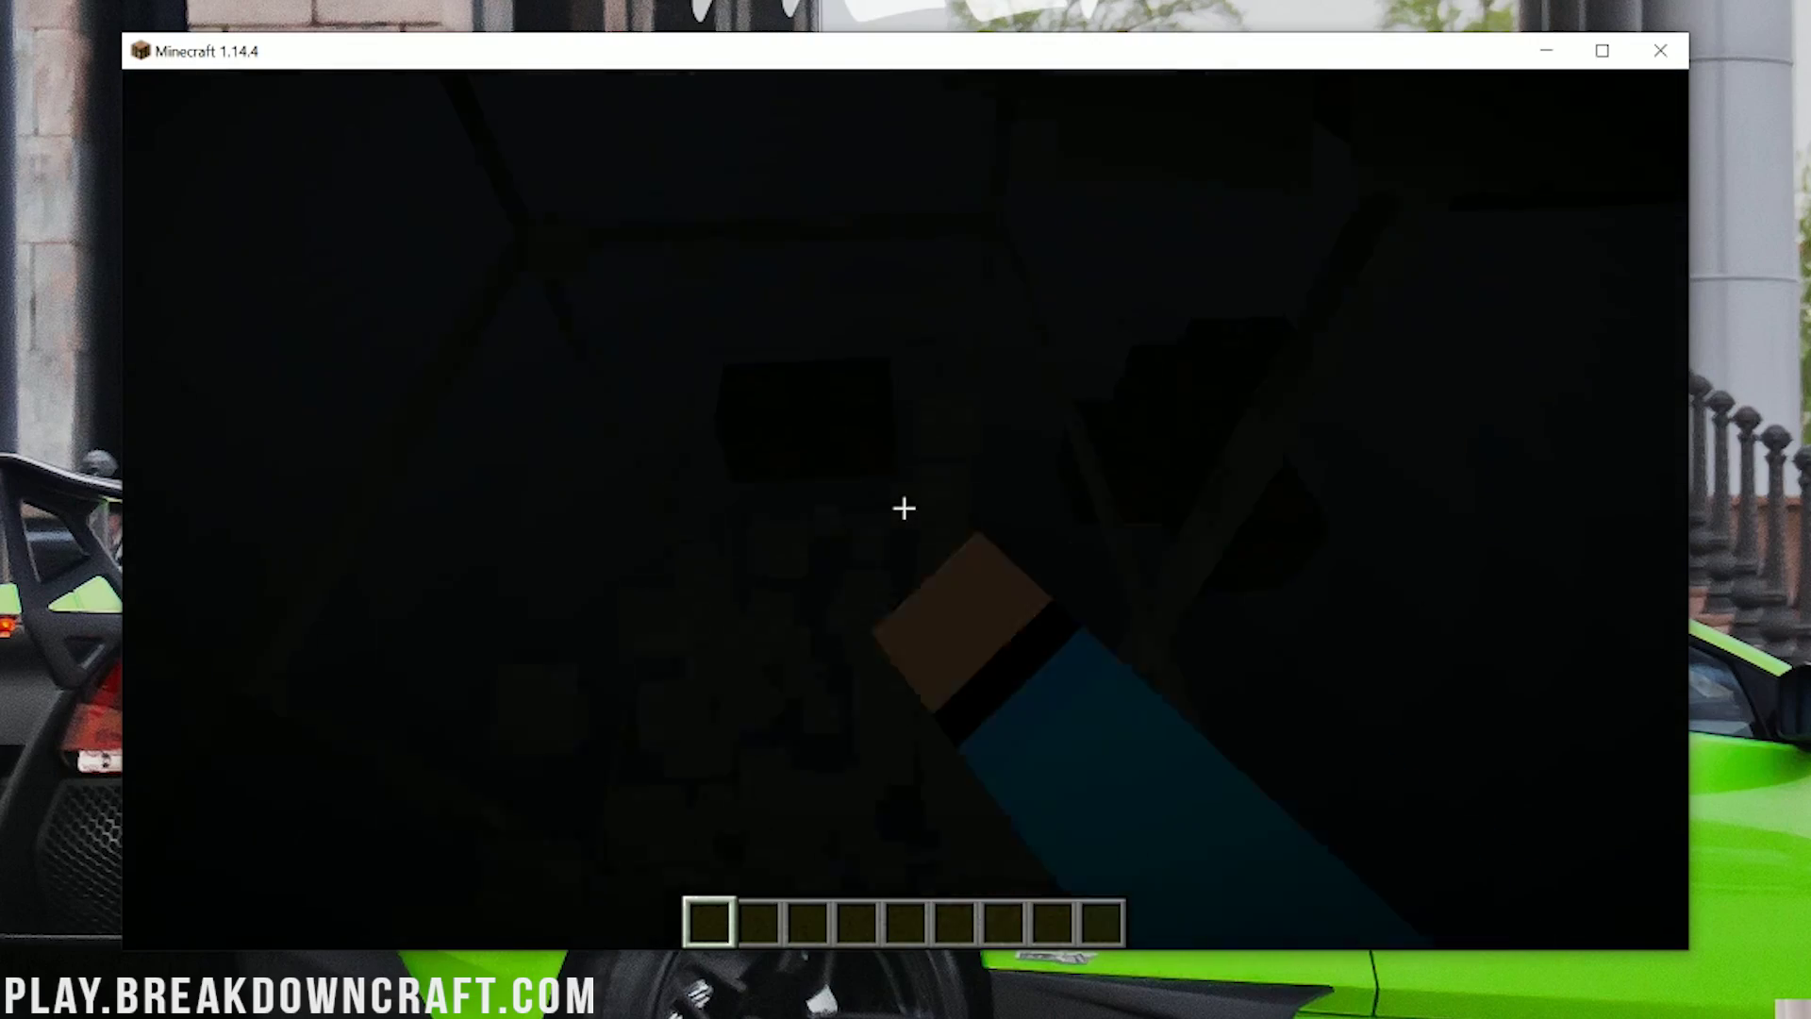
left_click(904, 509)
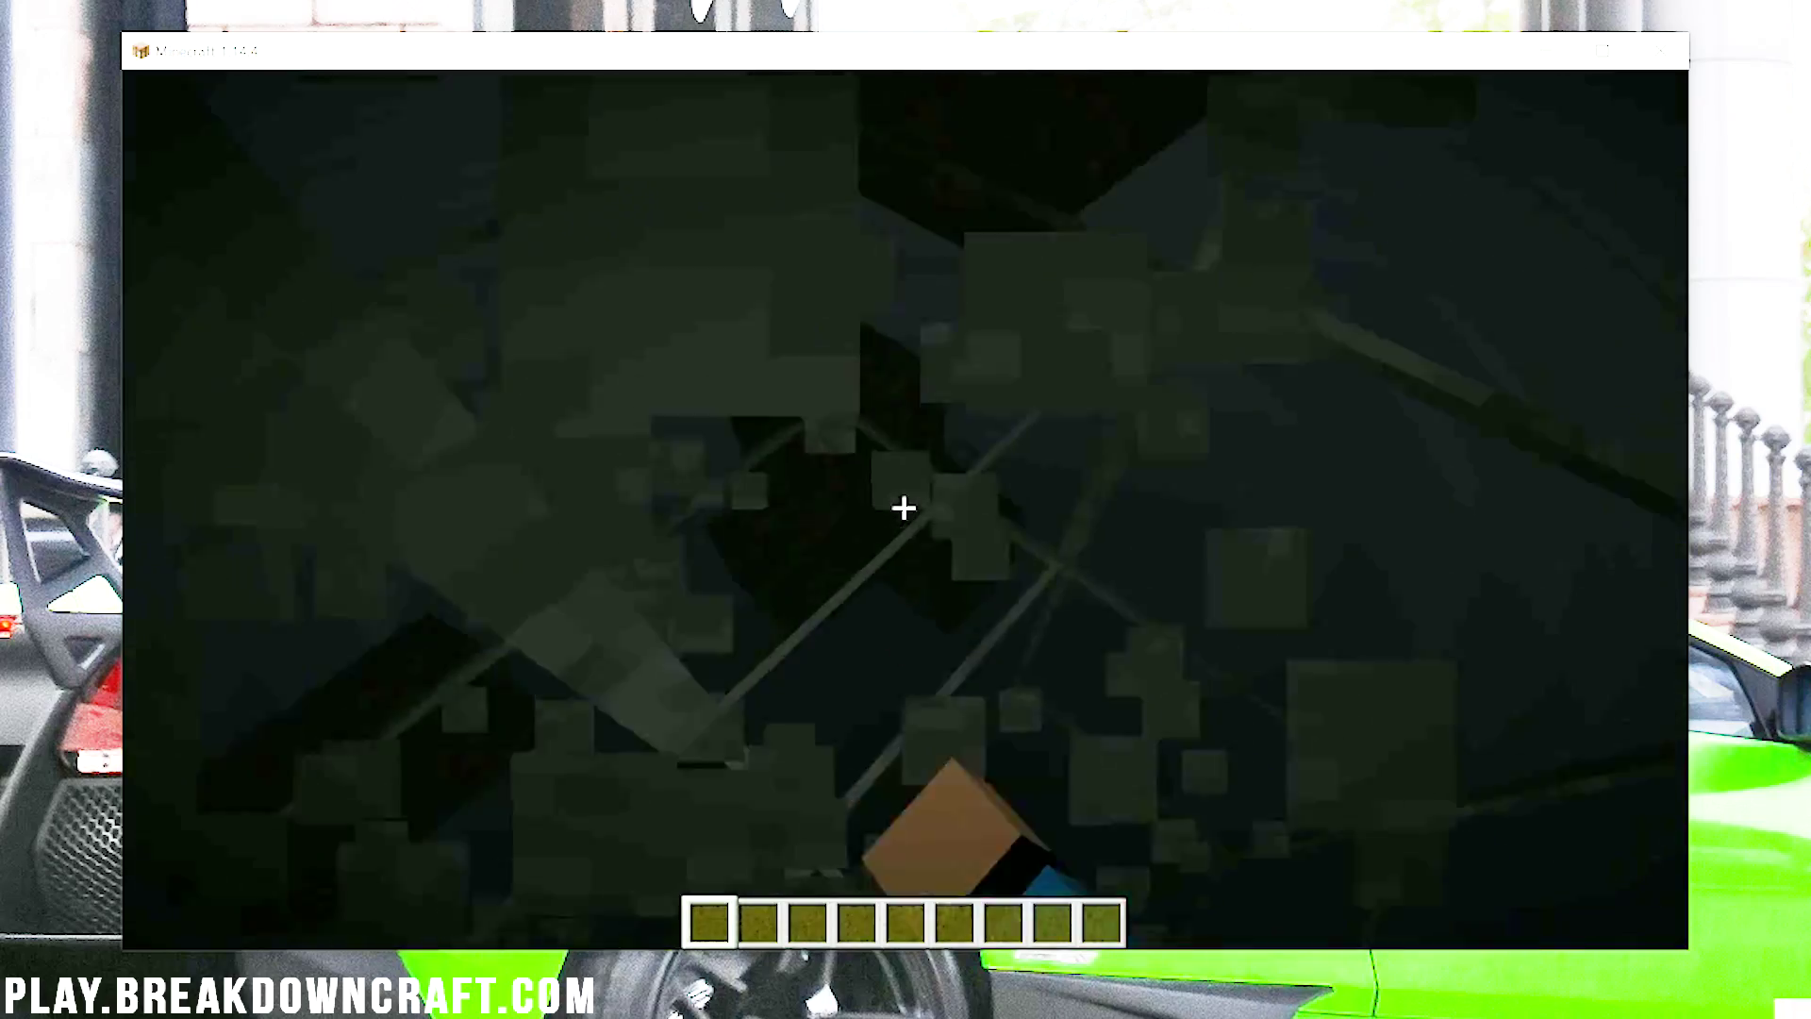
left_click(905, 509)
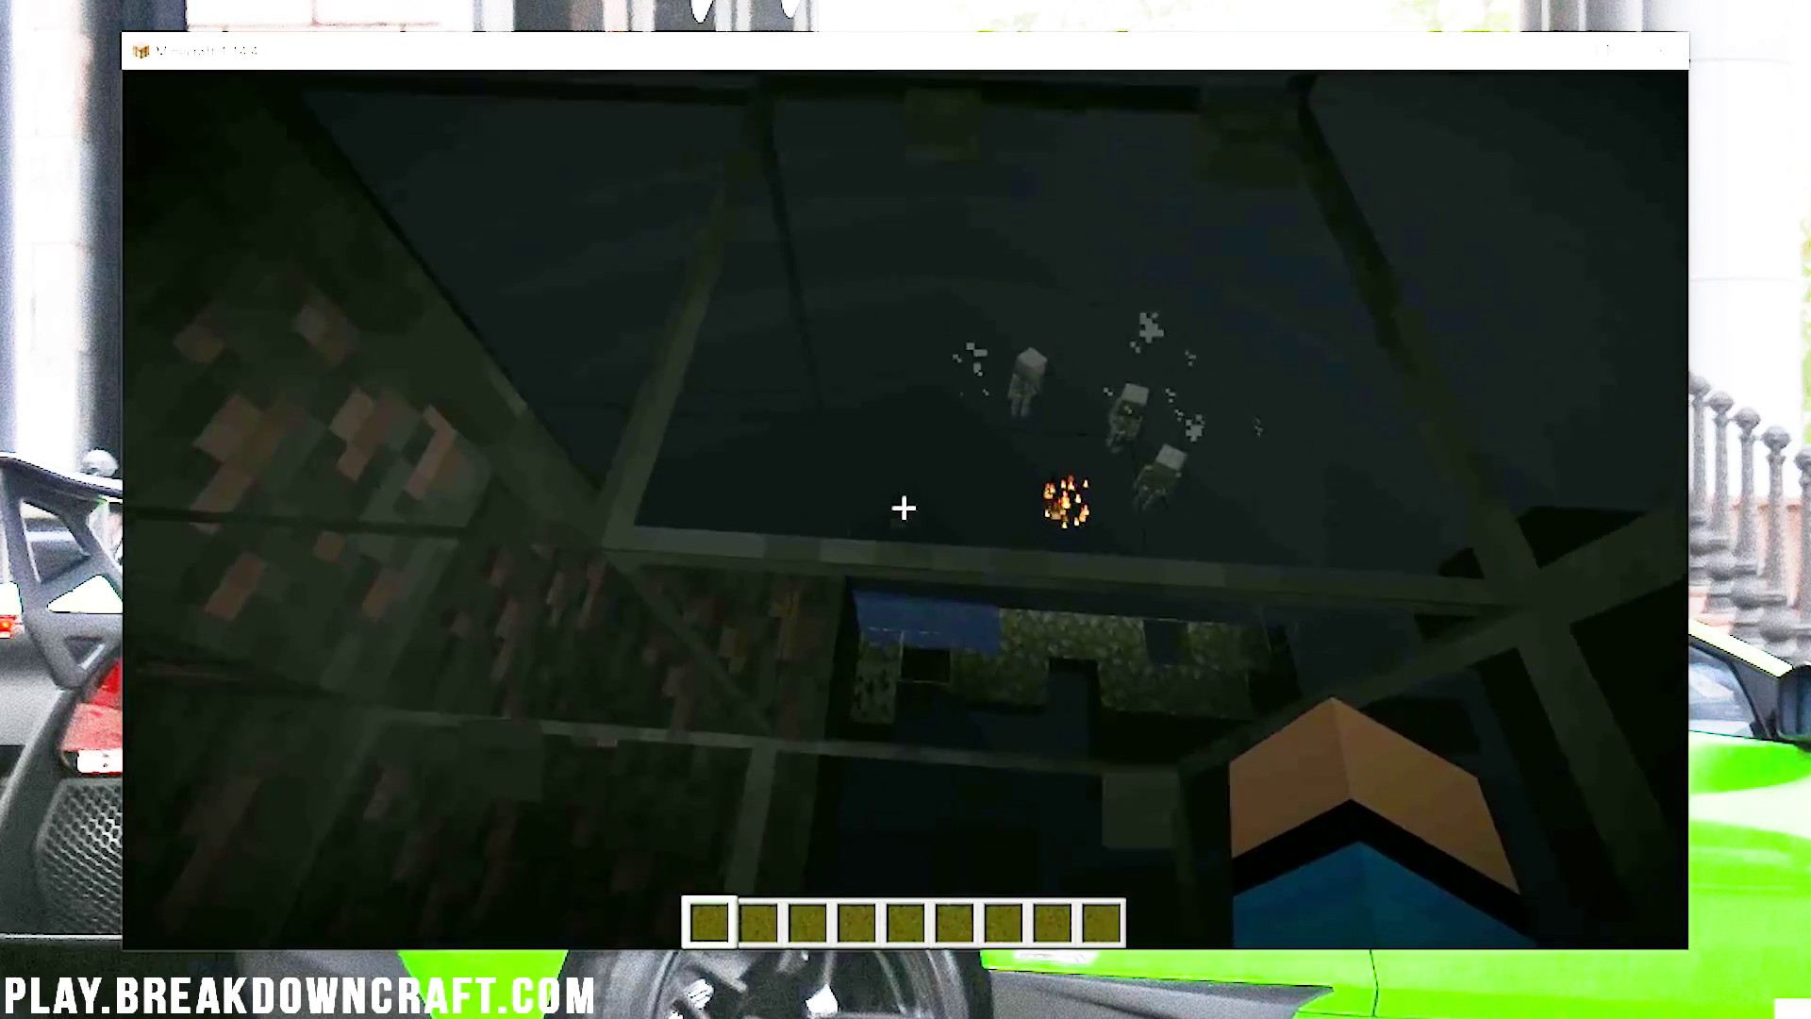
left_click(905, 508)
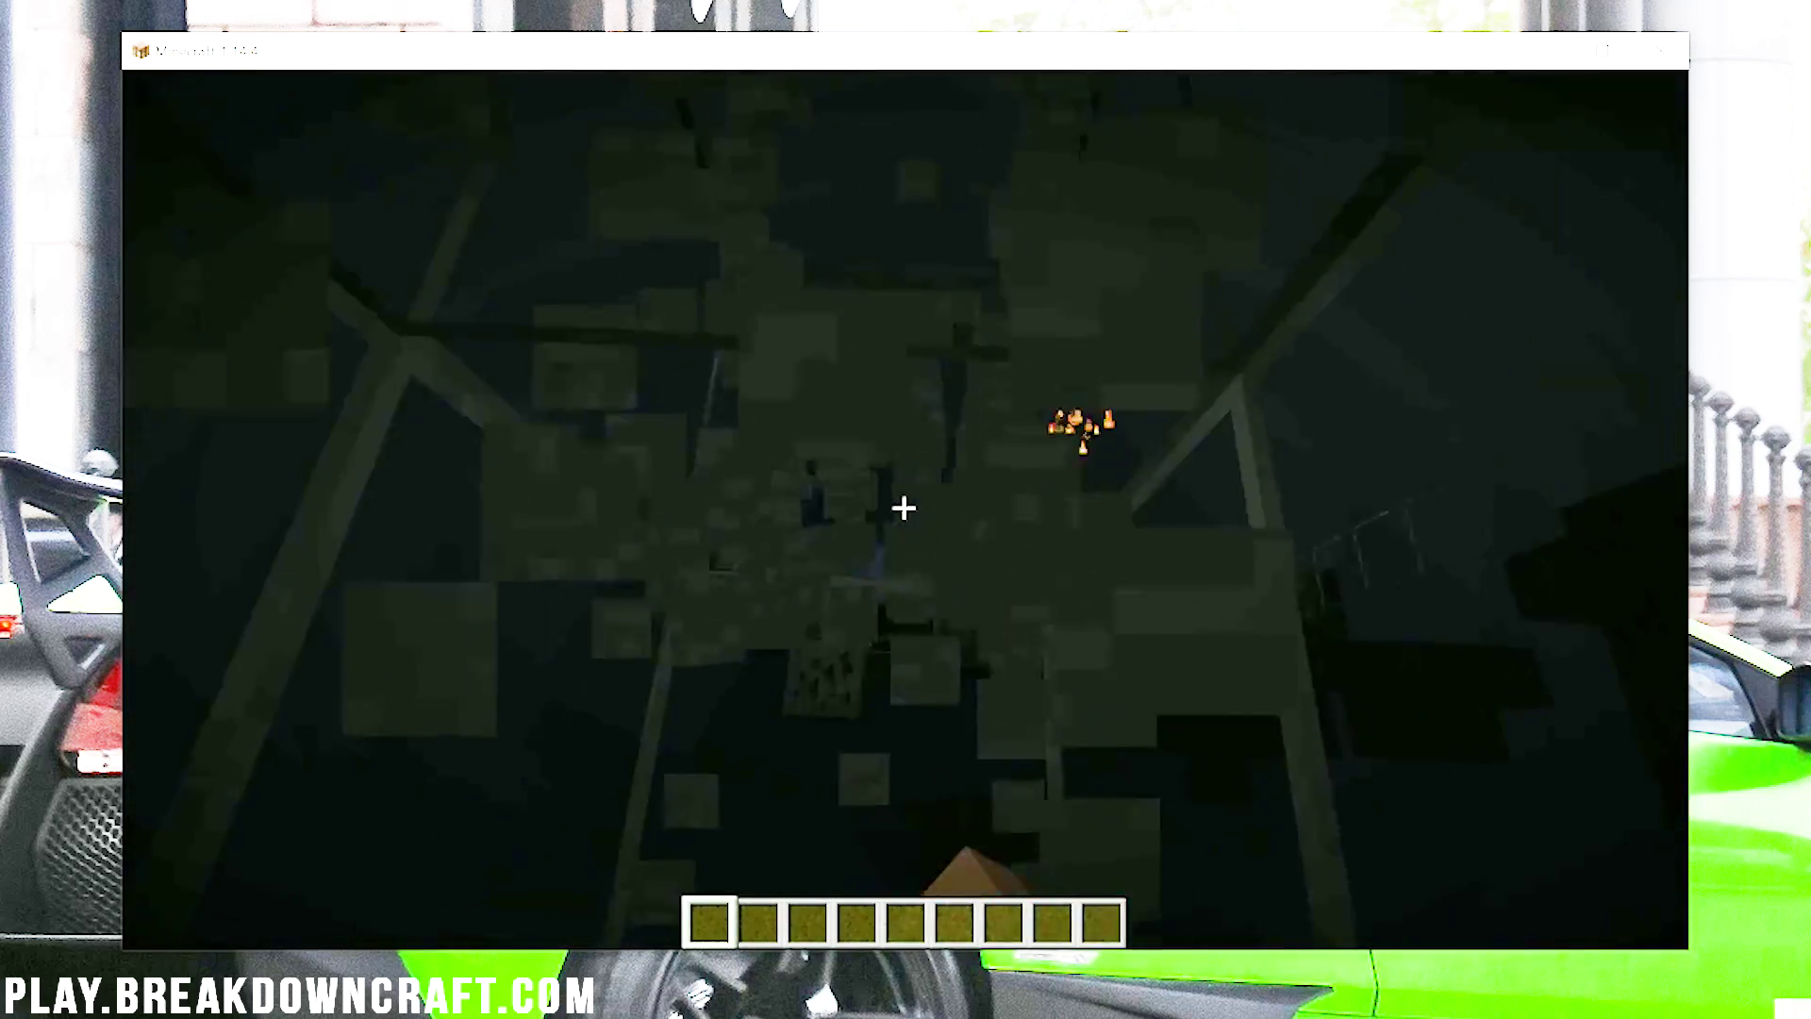
left_click(905, 508)
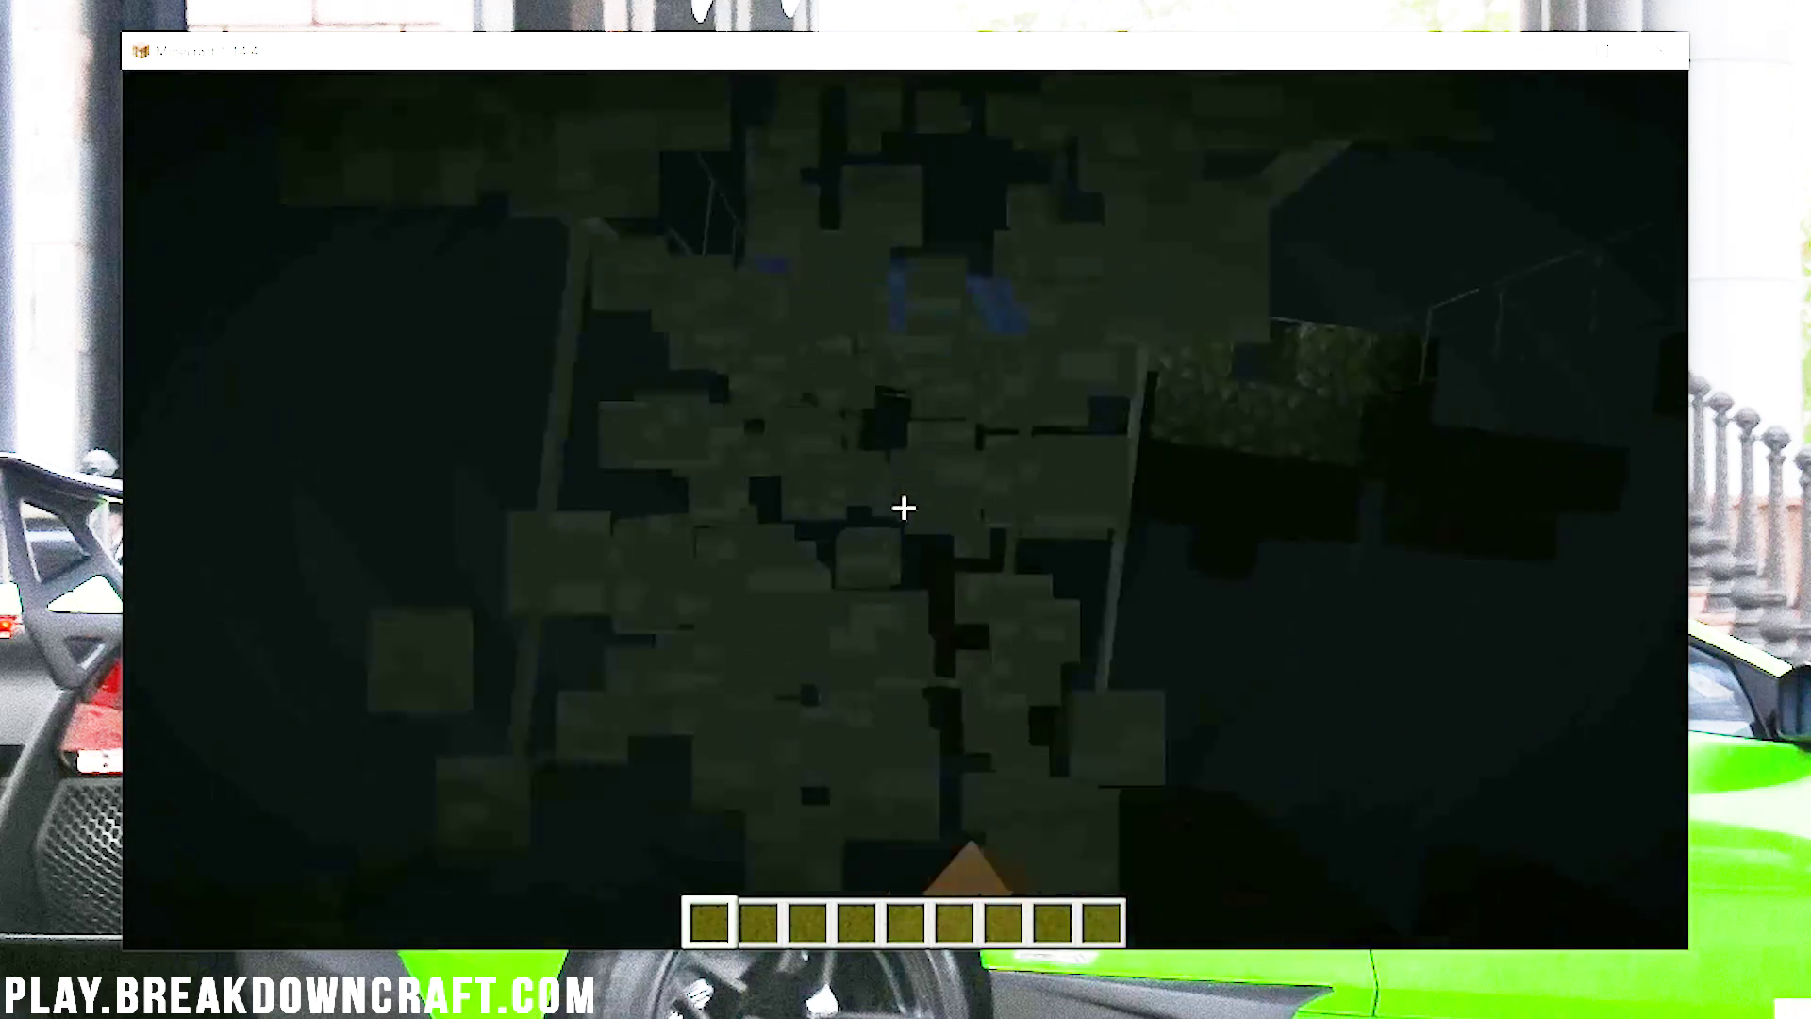
- Toggle the debug screen and tunnel through the stone past the redstone ore toward the lava caves
key("F3")
left_click(905, 509)
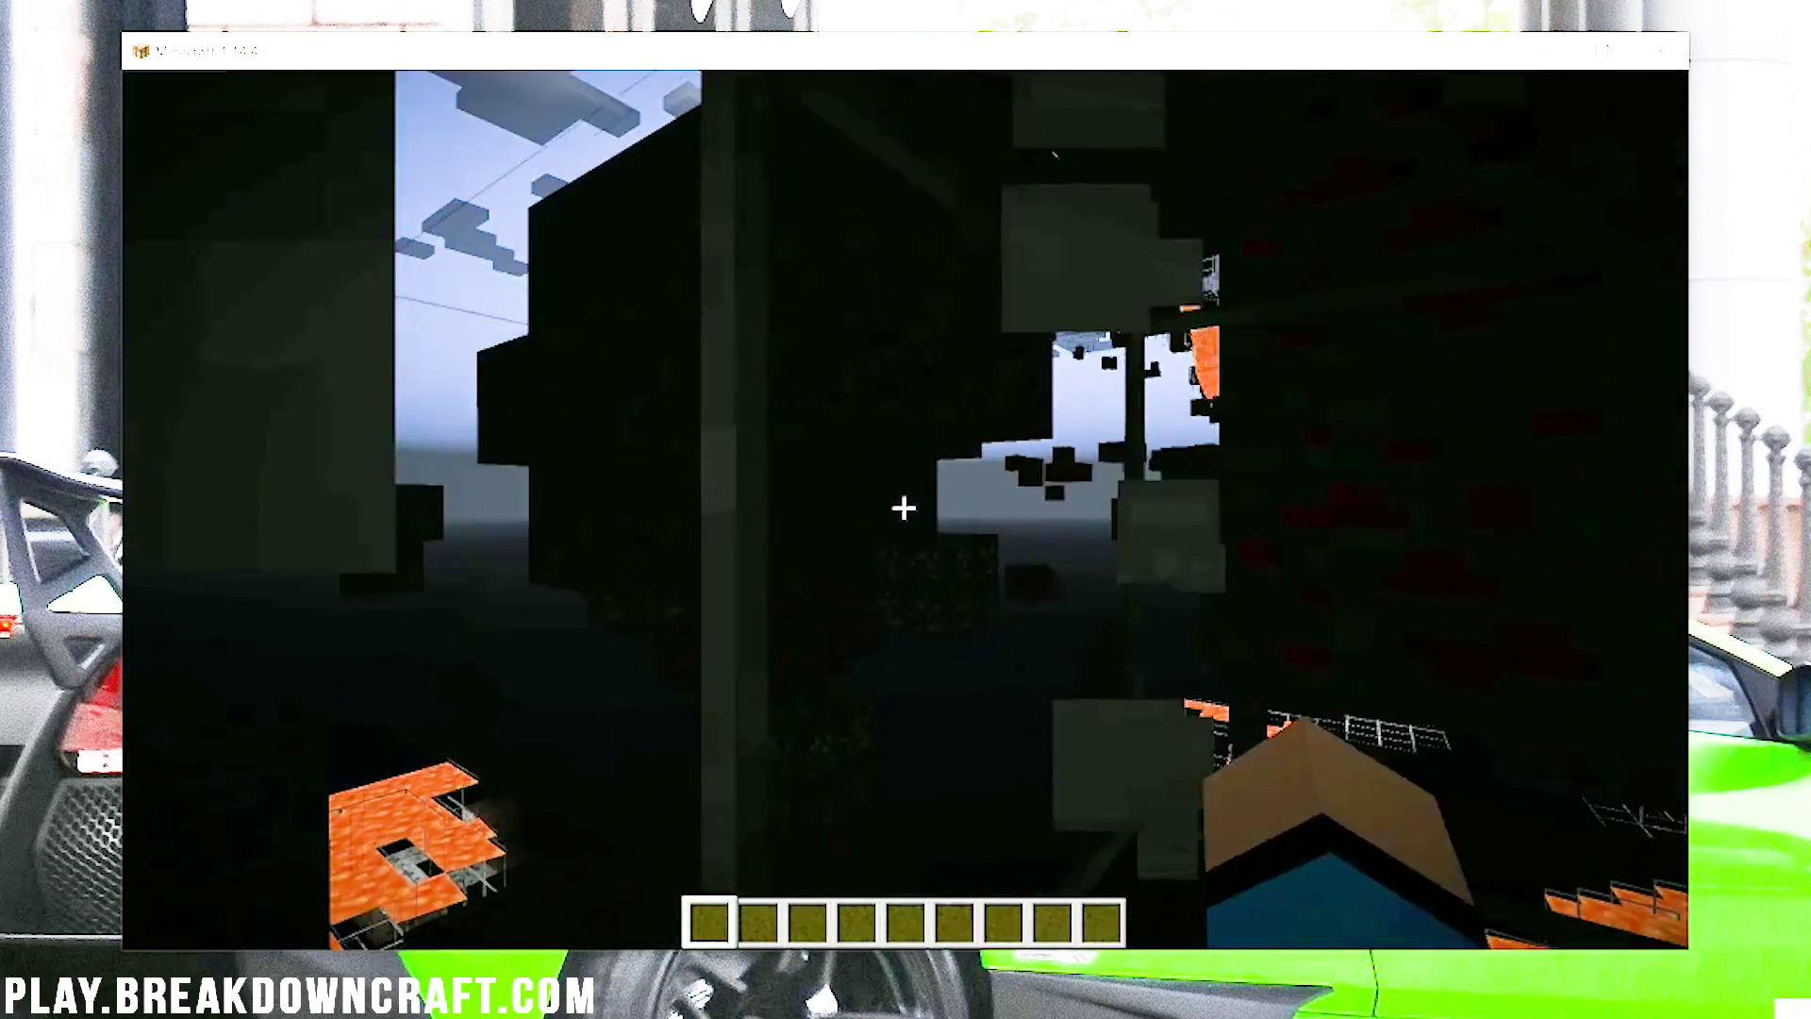
left_click(903, 507)
left_click(903, 508)
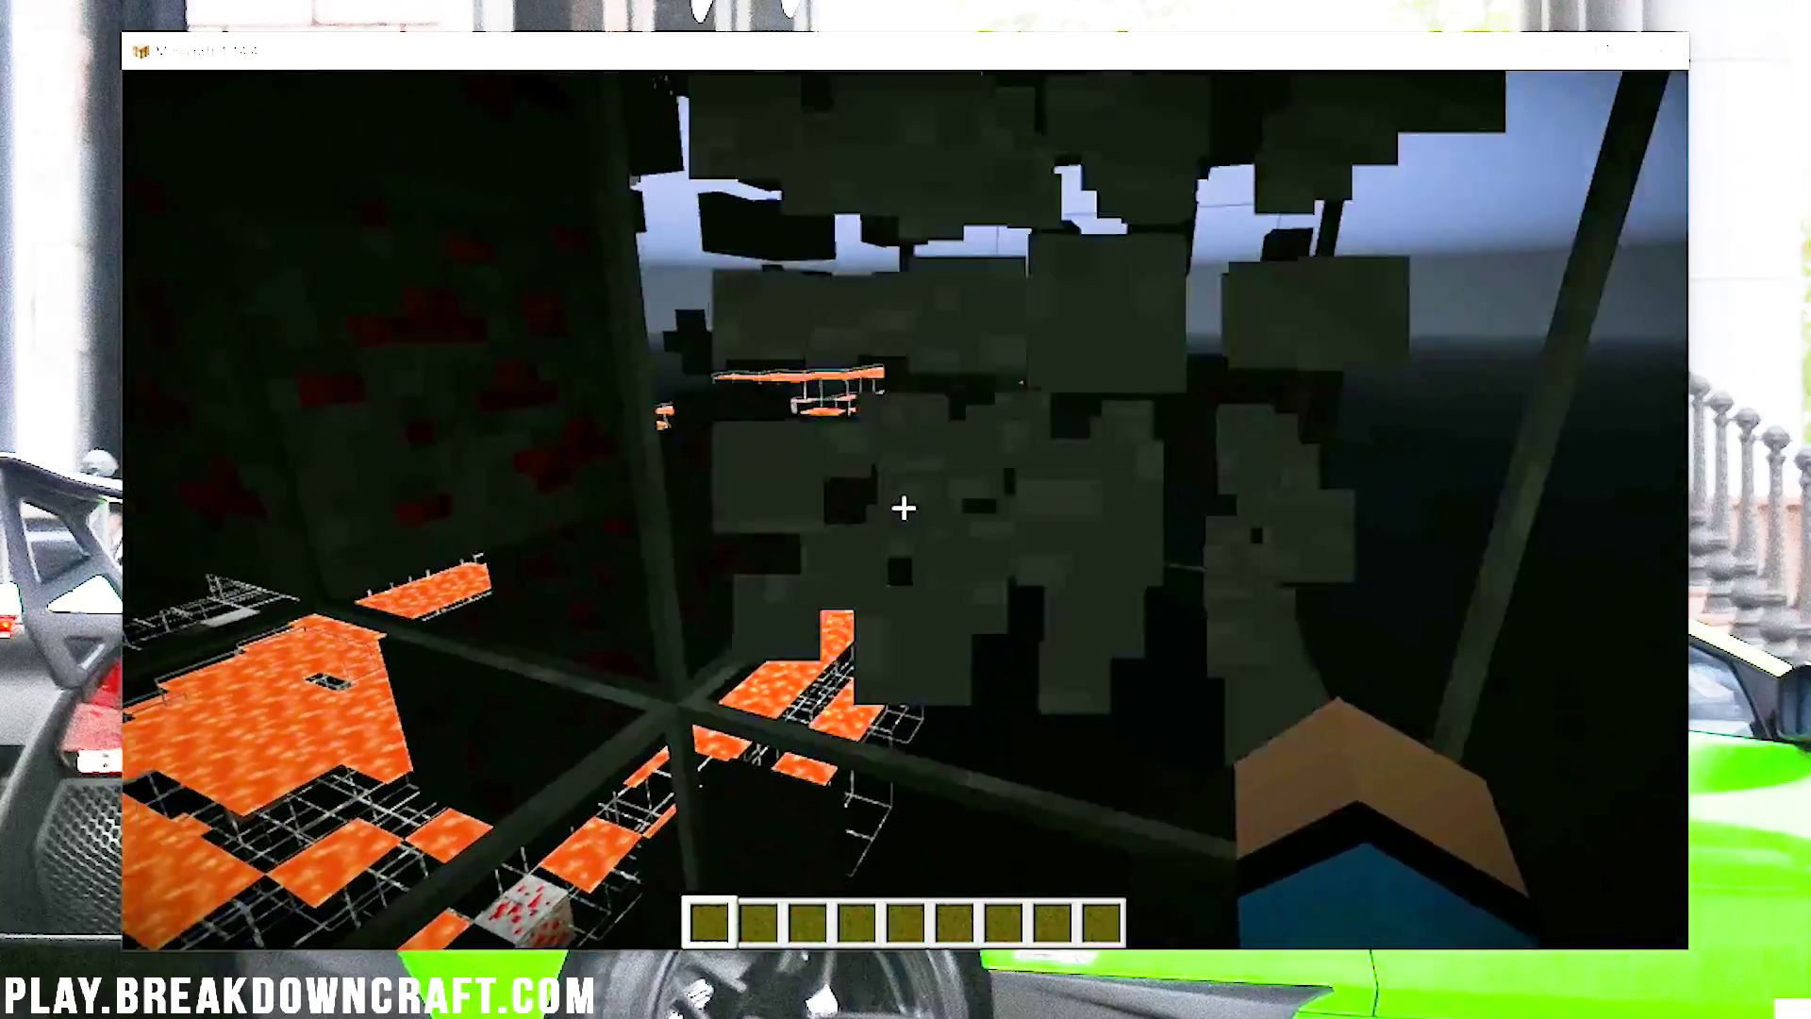
left_click(904, 507)
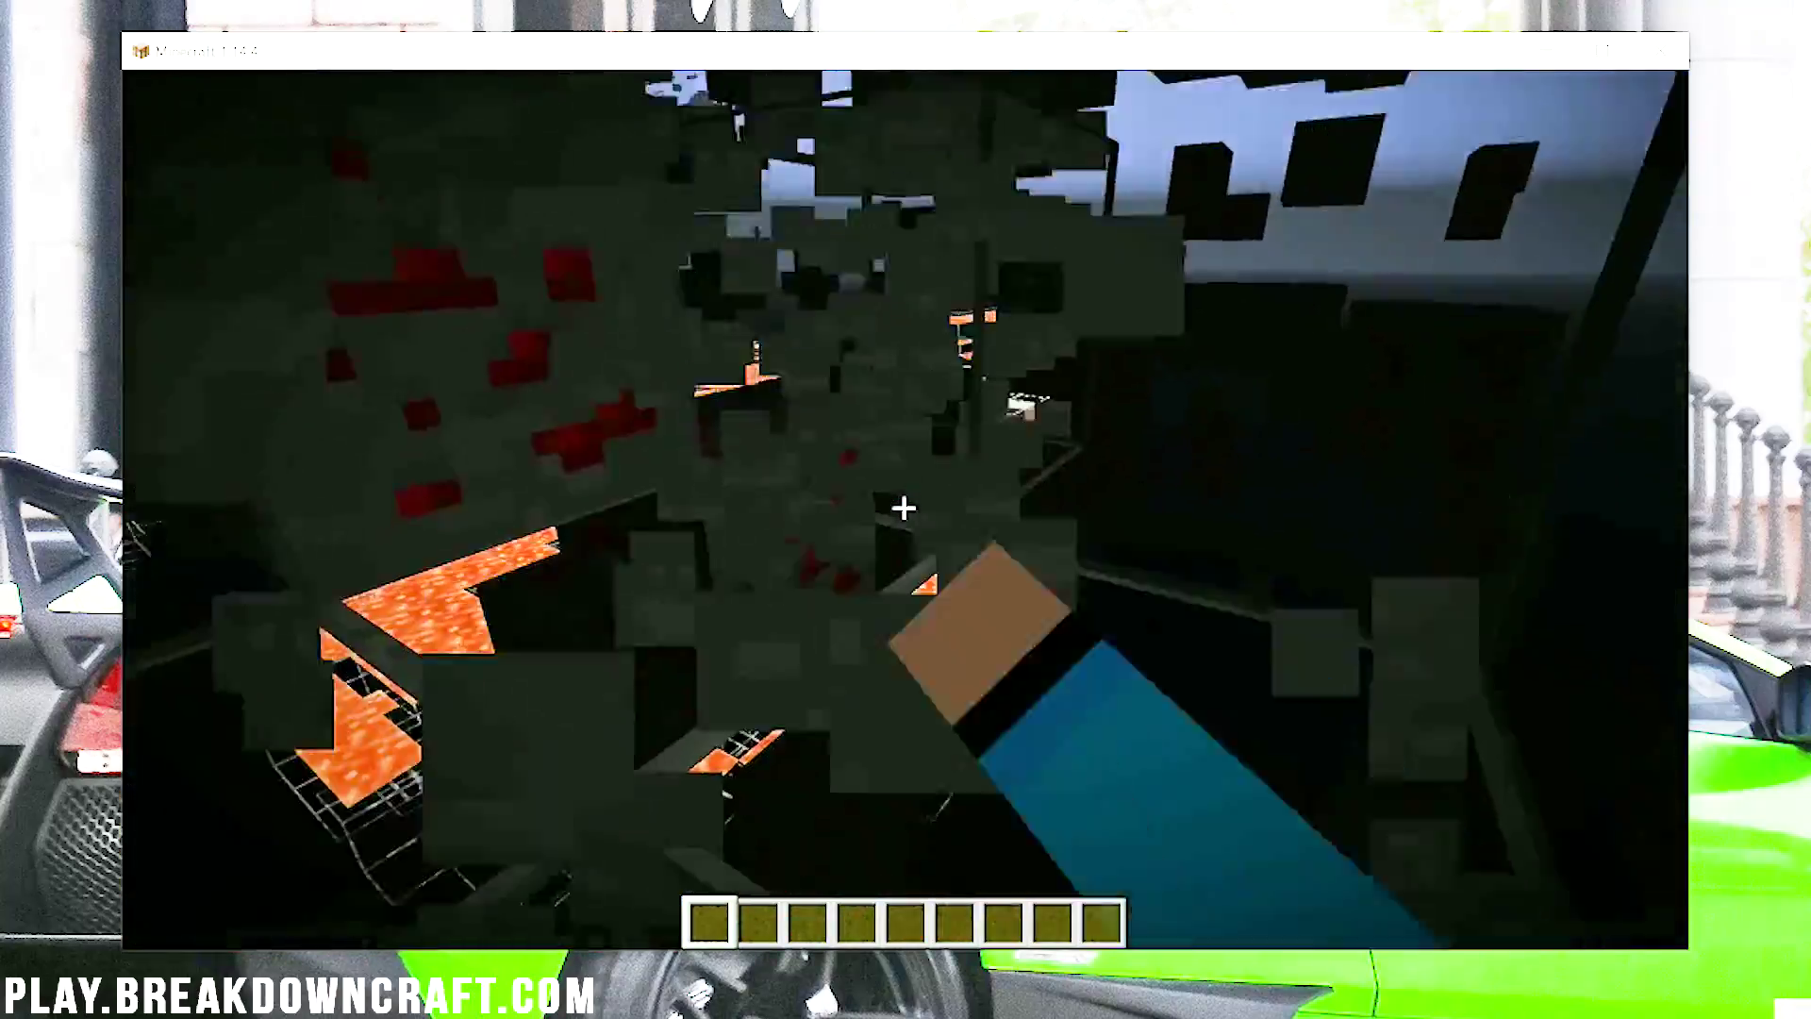
left_click(903, 507)
left_click(903, 508)
left_click(903, 507)
left_click(904, 508)
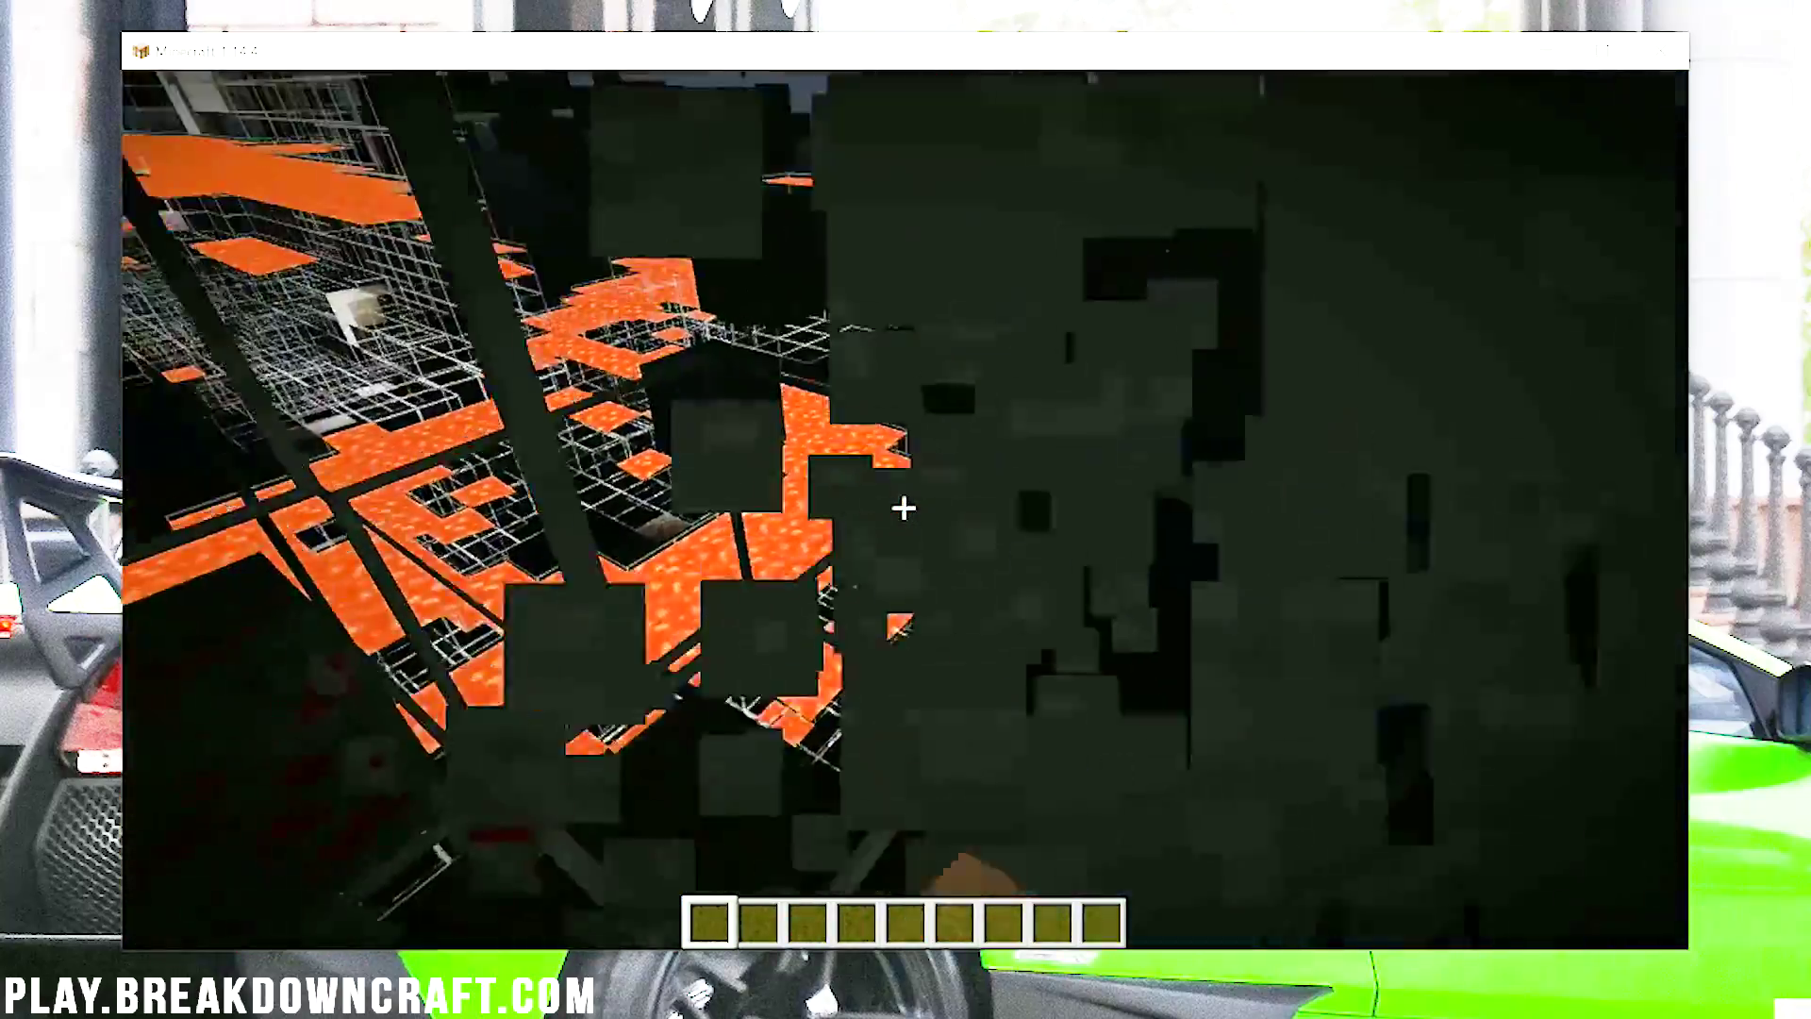
left_click(903, 507)
left_click(904, 508)
left_click(904, 508)
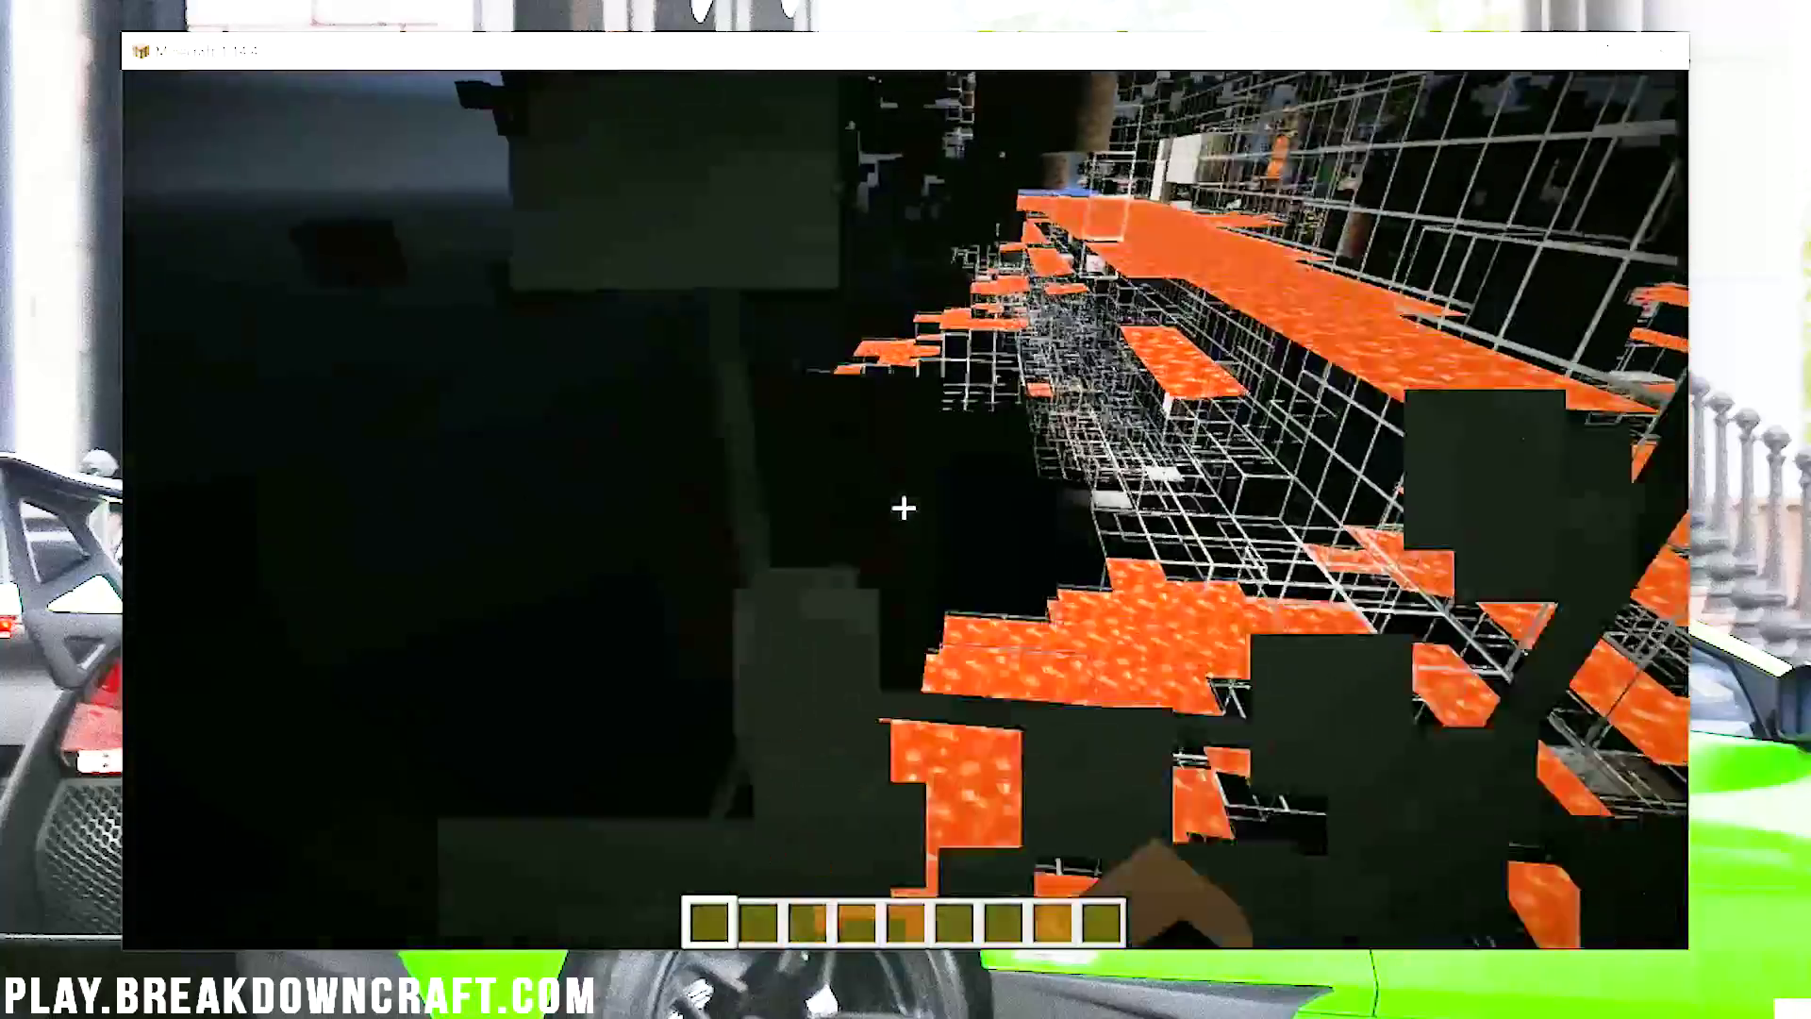
left_click(903, 508)
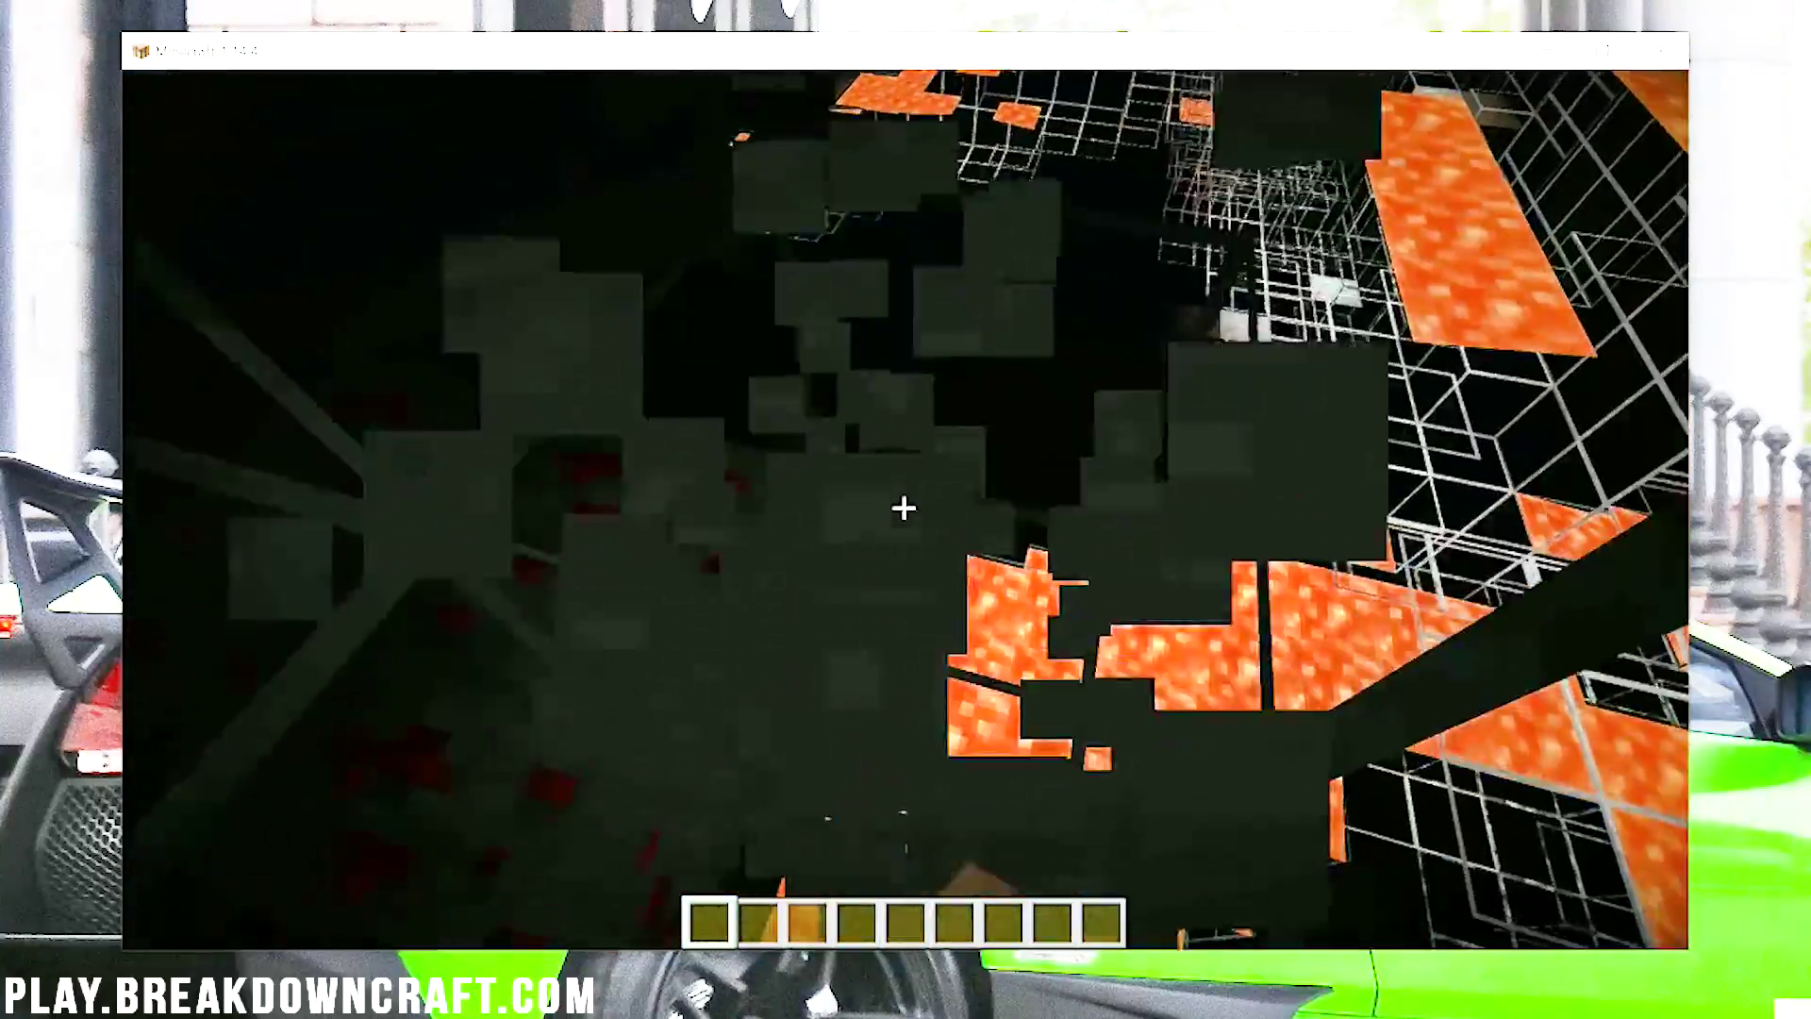
- Dig forward through the dark stone beside the outlined lava caves to test how the X-ray textures reveal them
left_click(903, 509)
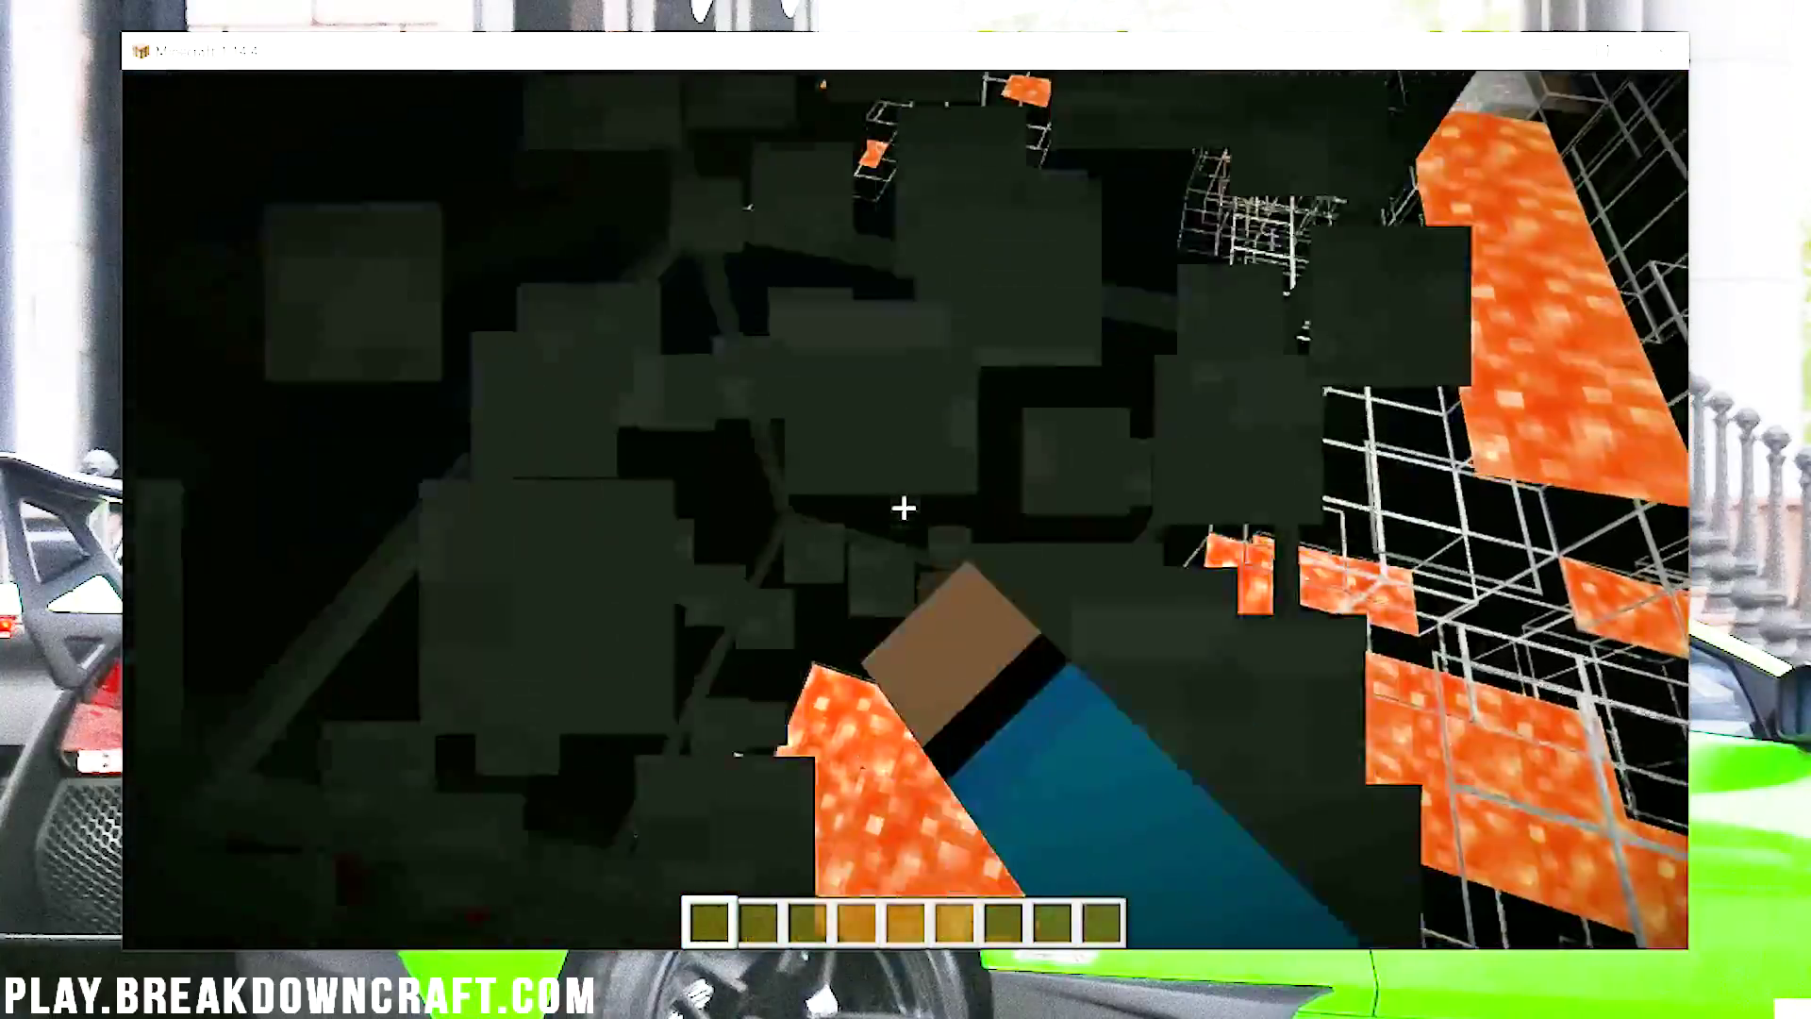
left_click(903, 509)
left_click(904, 509)
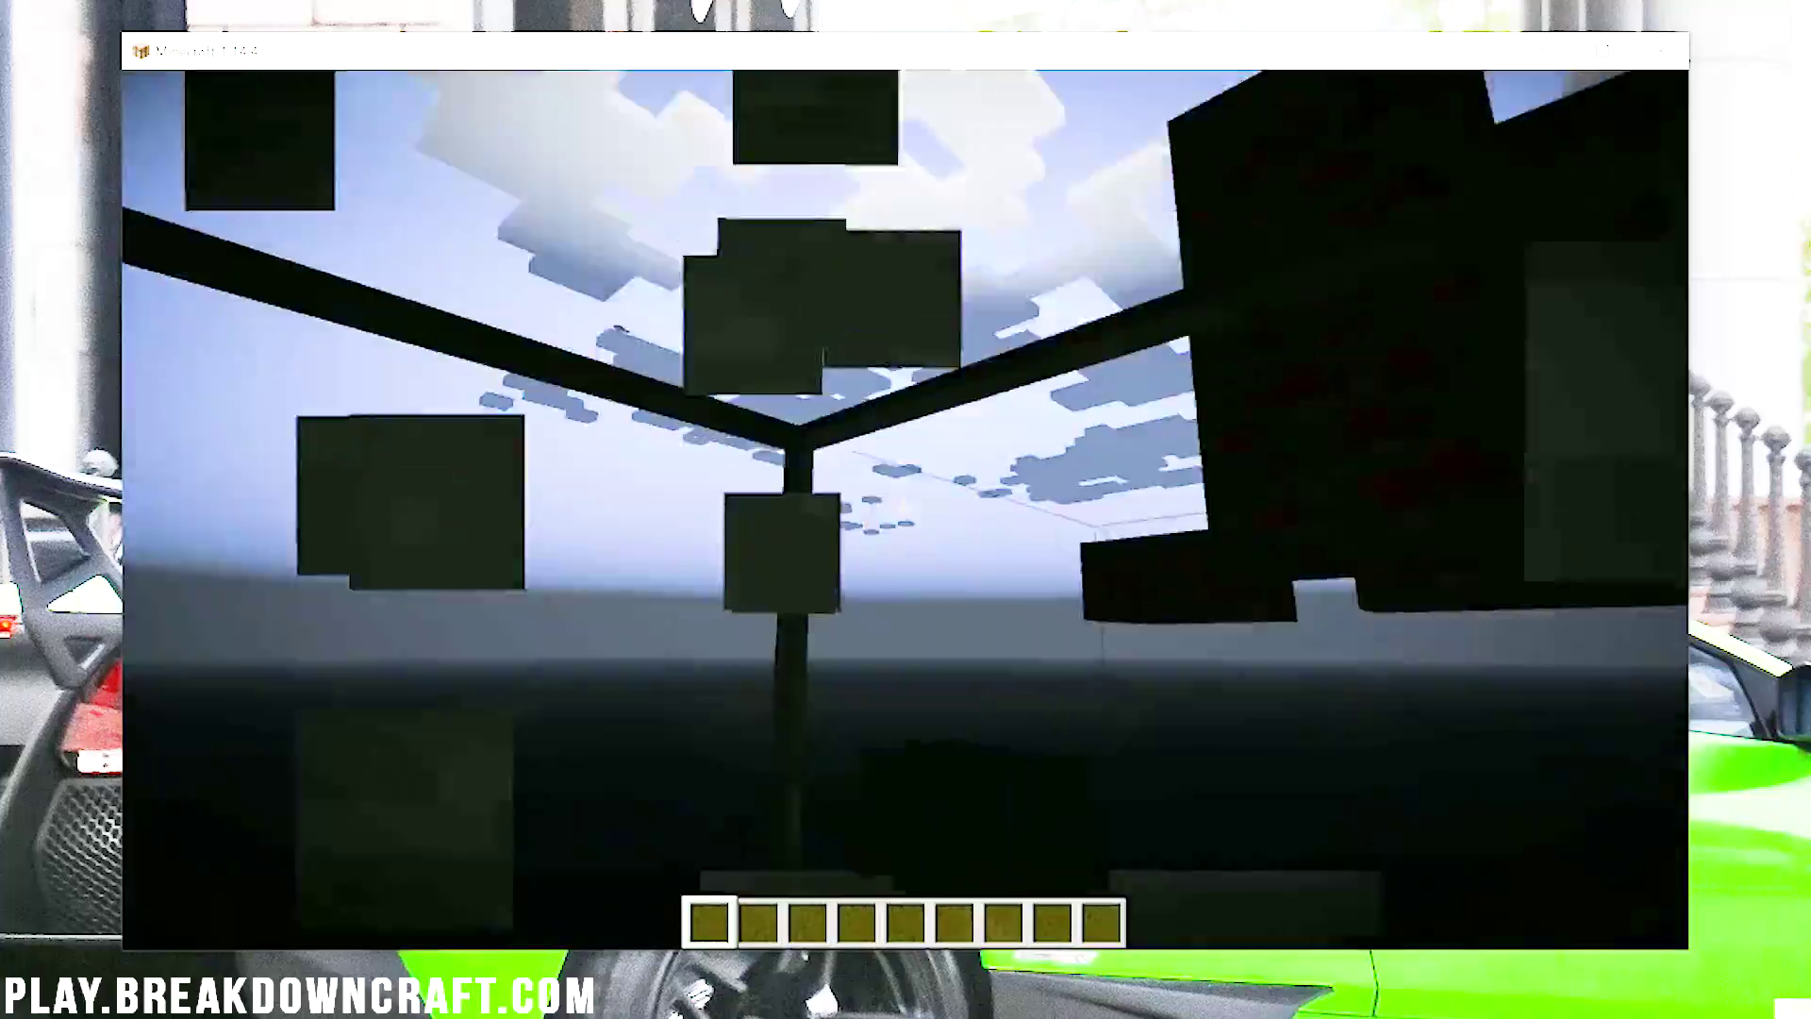
left_click(904, 508)
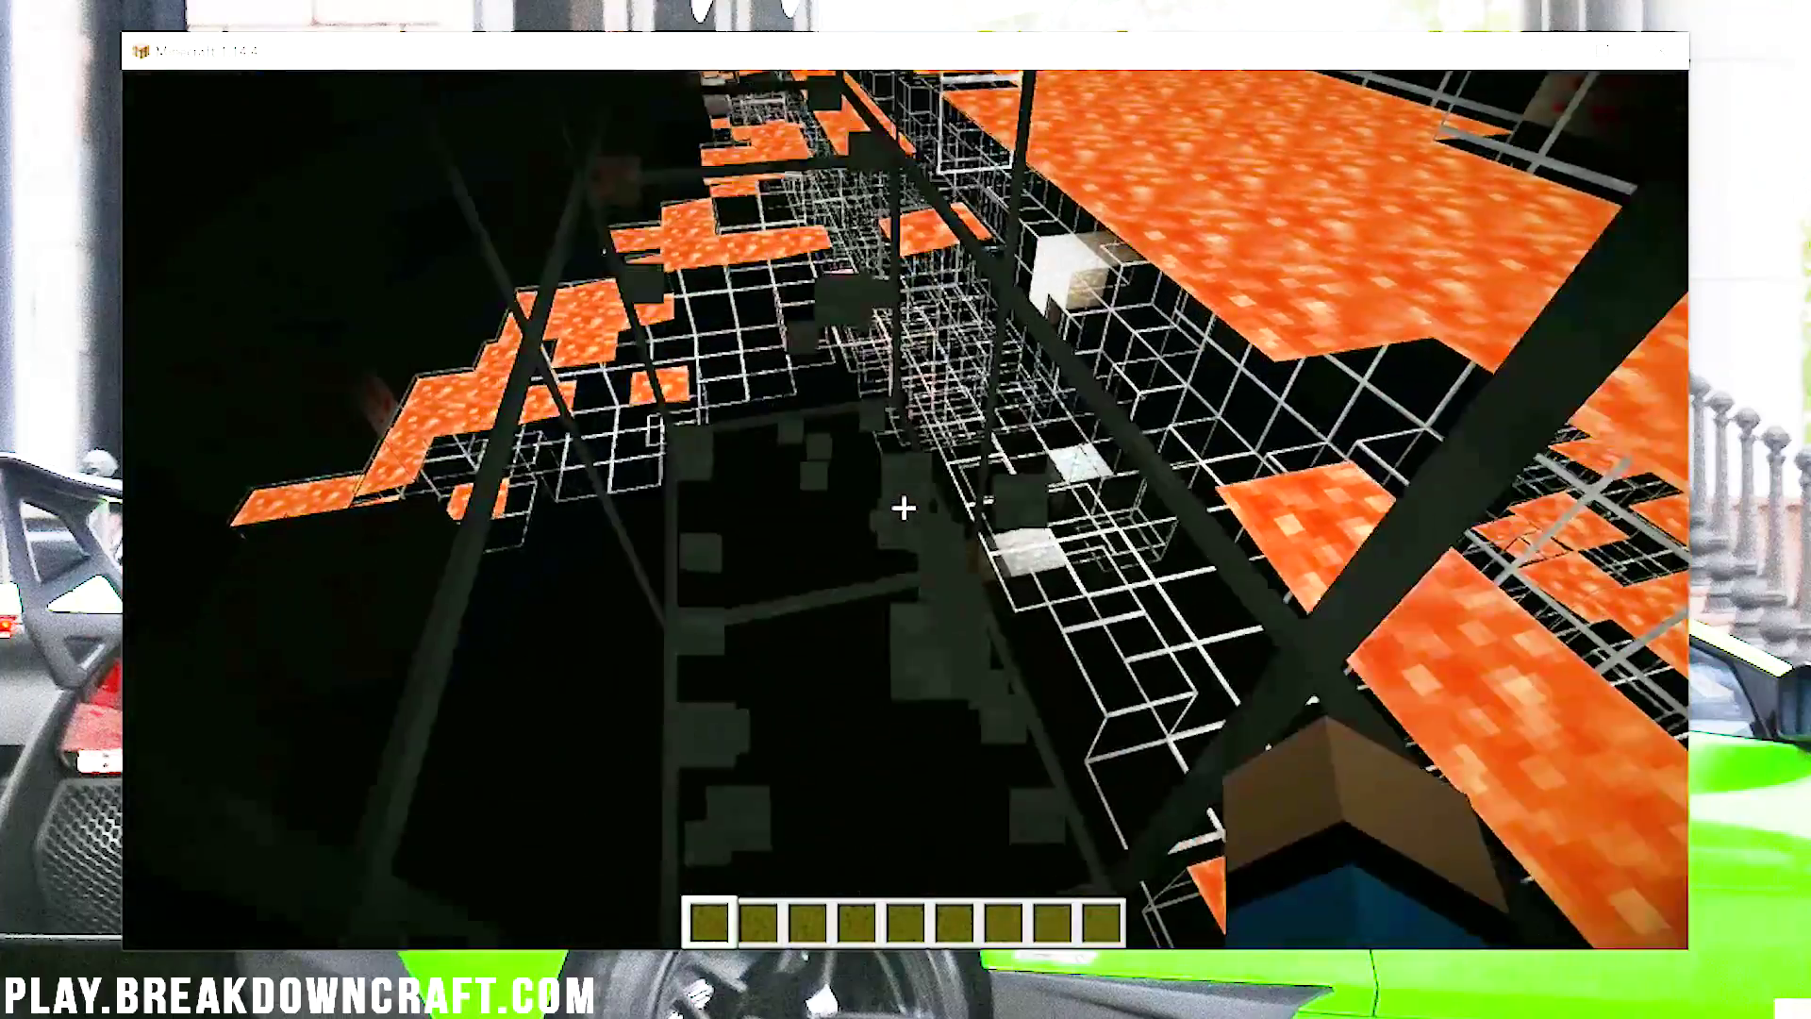
left_click(904, 508)
left_click(904, 509)
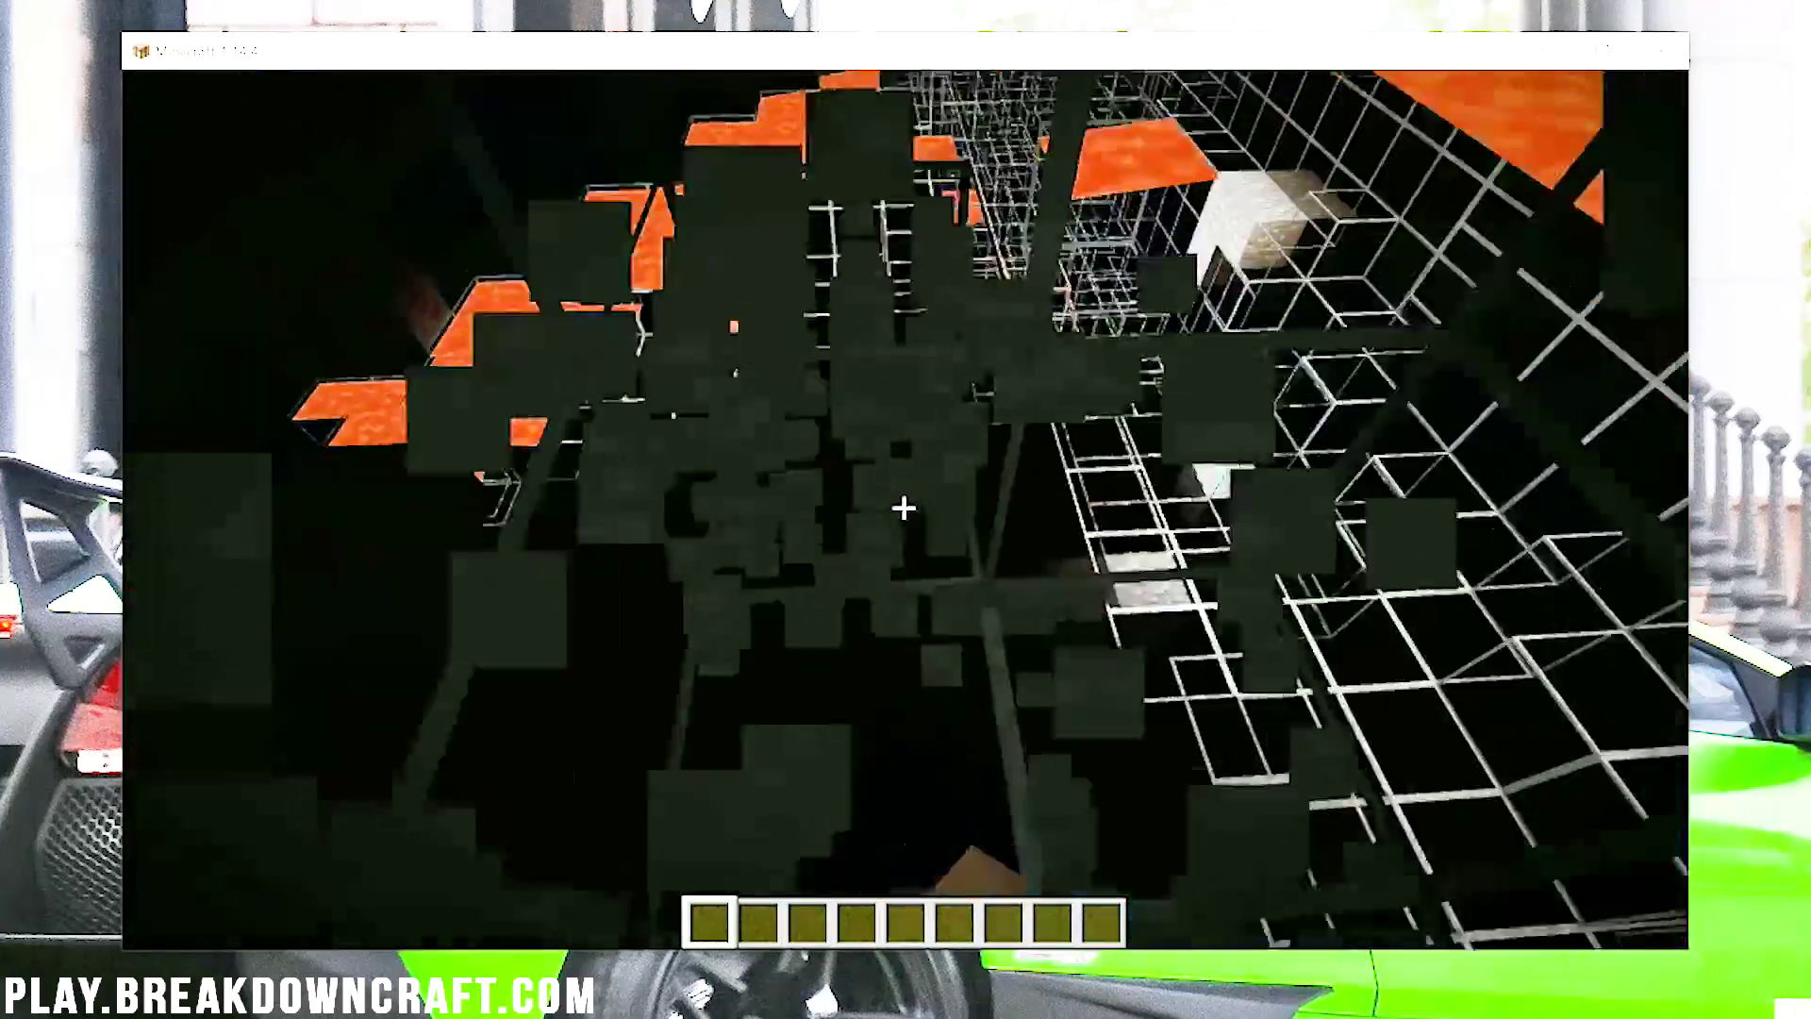
left_click(904, 508)
left_click(904, 508)
left_click(904, 508)
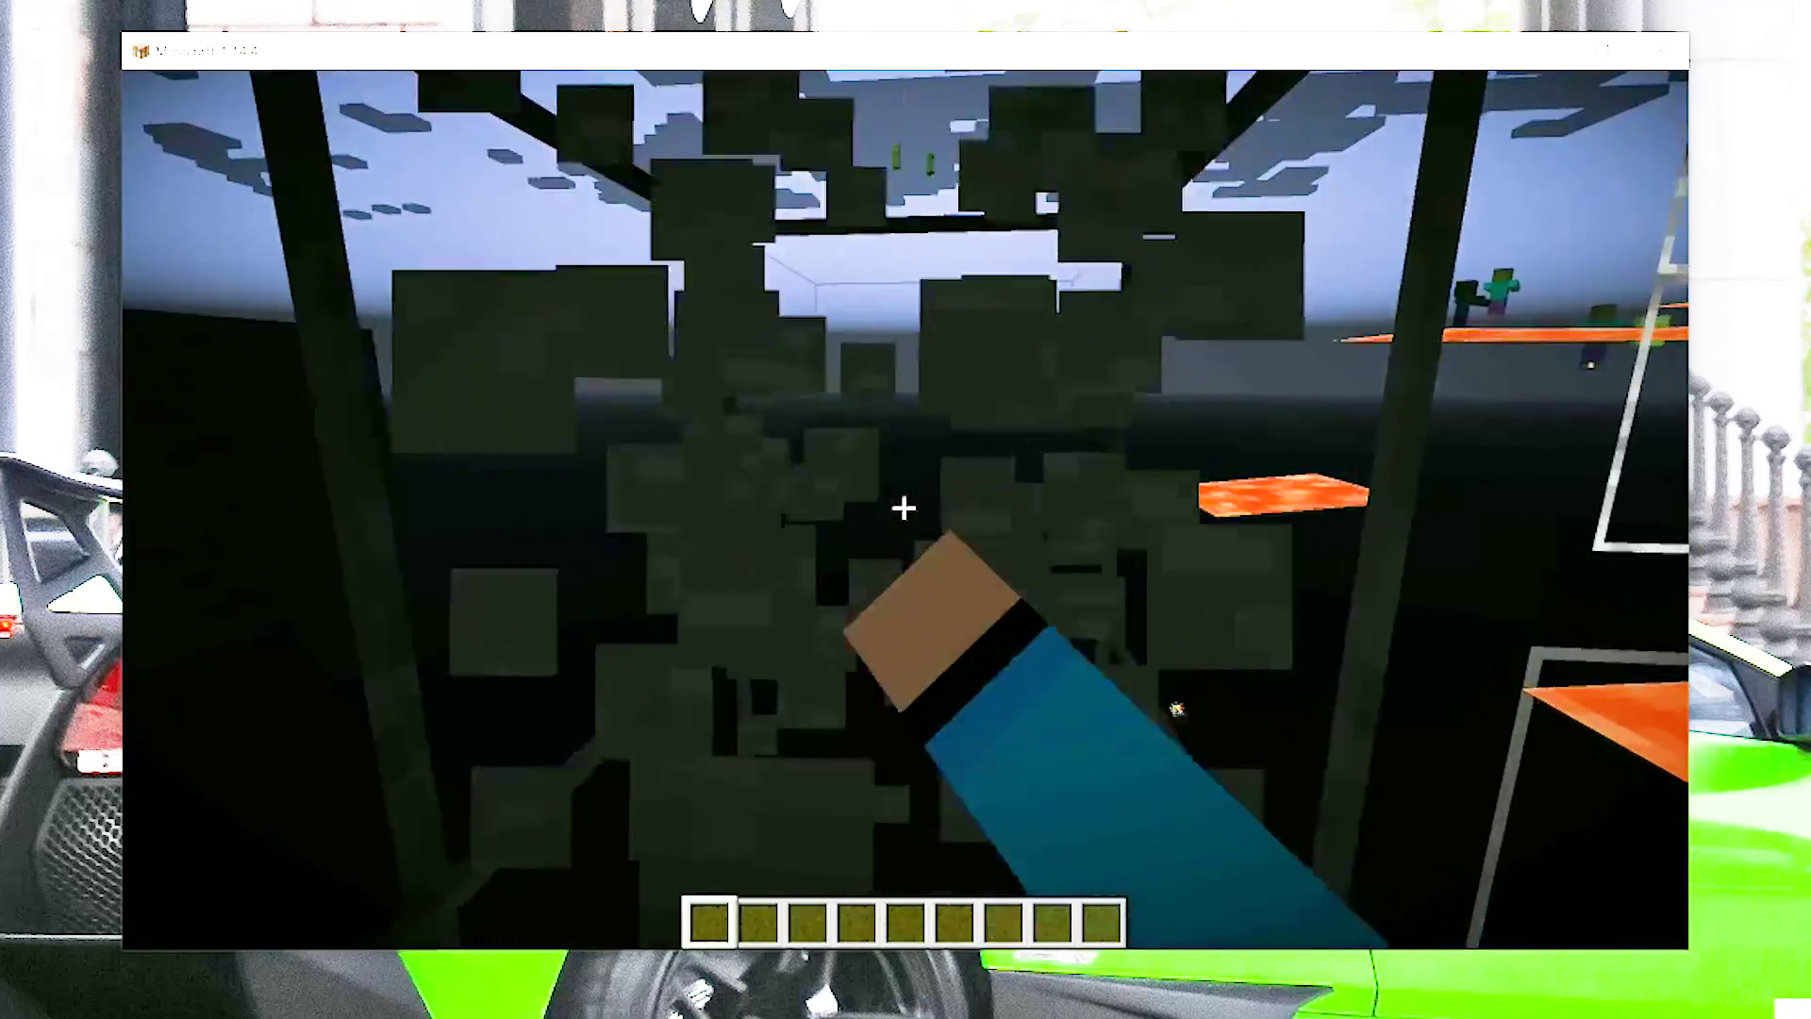
- Extend the tunnel through the stone above the lava pools, clearing blocks around the nearby ore
left_click(904, 509)
left_click(904, 509)
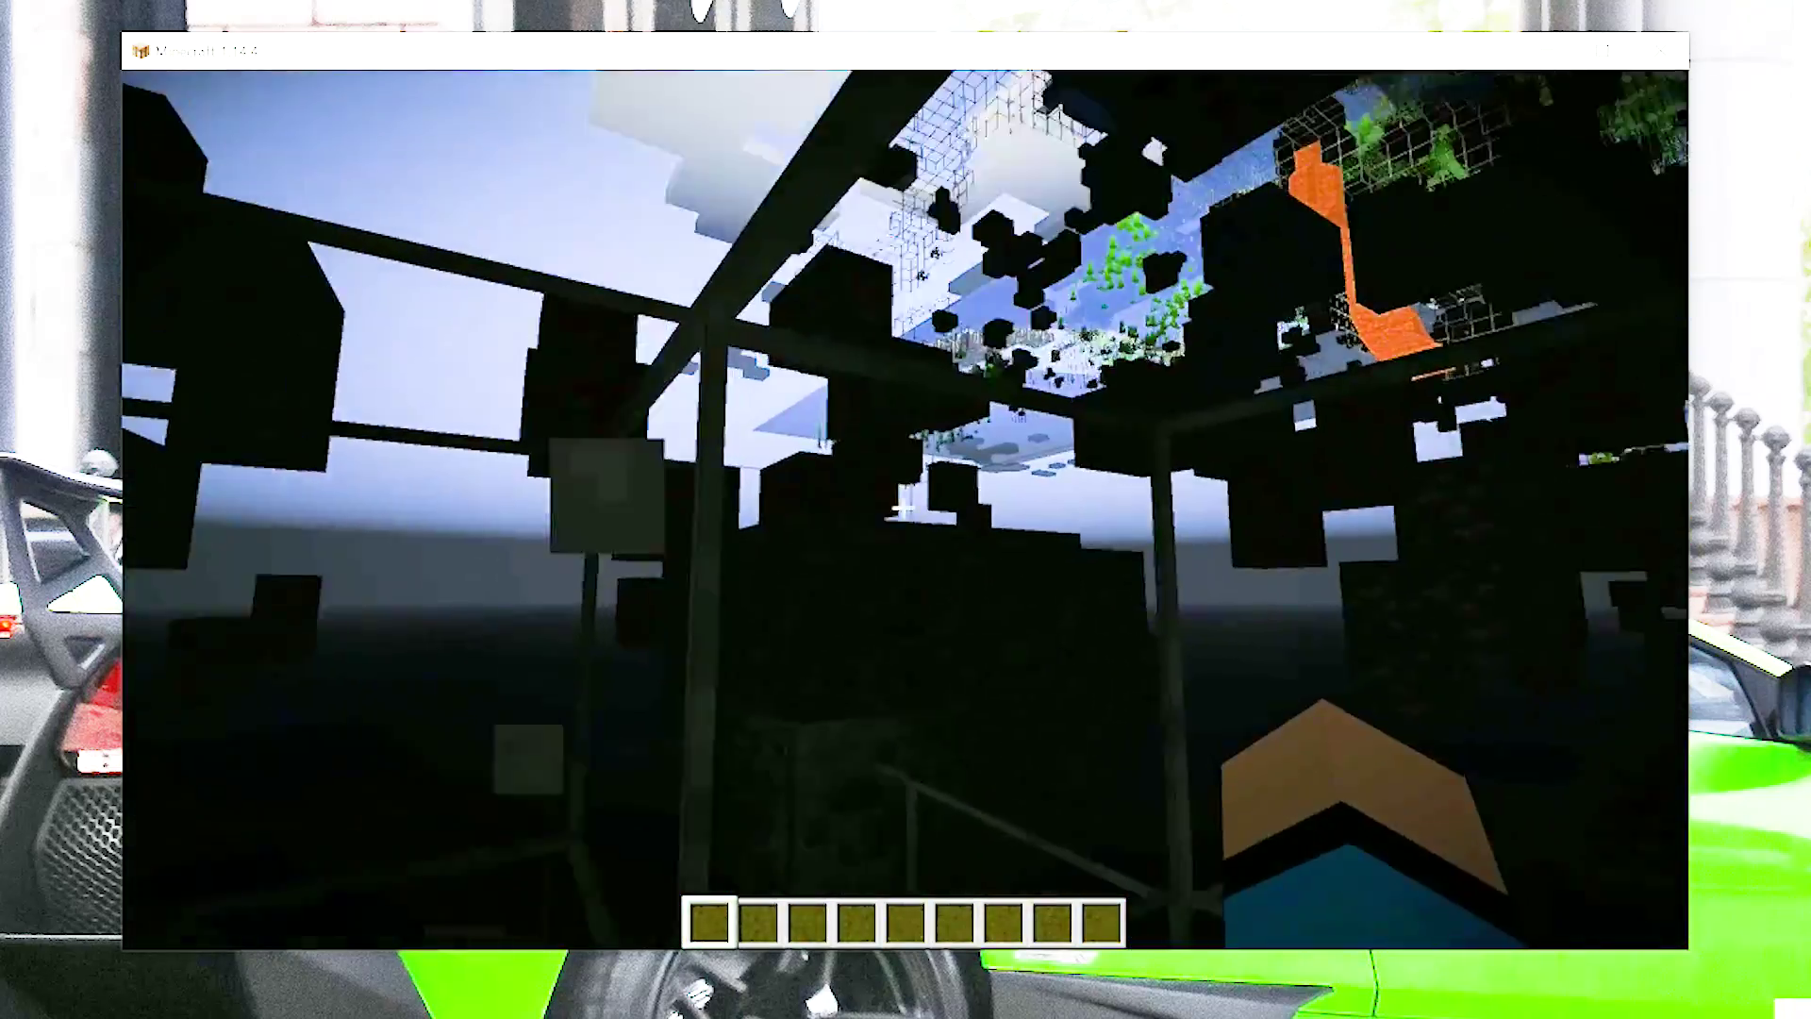
left_click(904, 509)
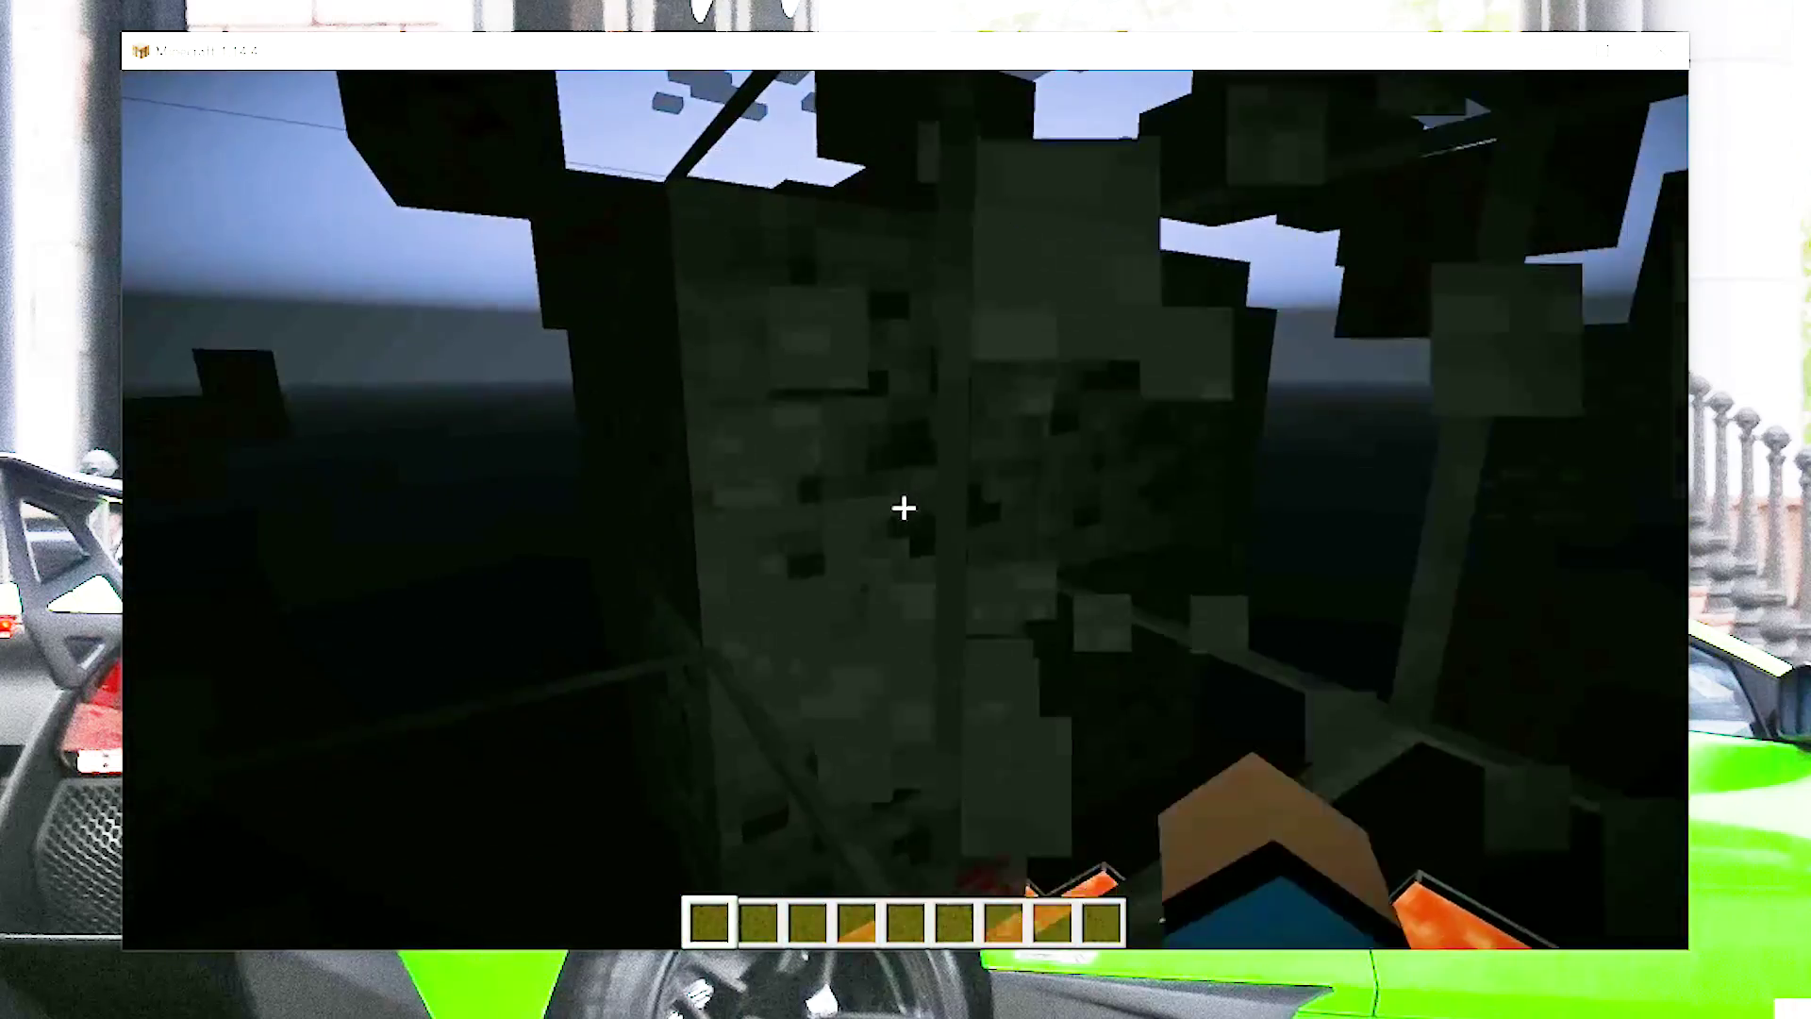
left_click(904, 508)
left_click(903, 508)
left_click(904, 508)
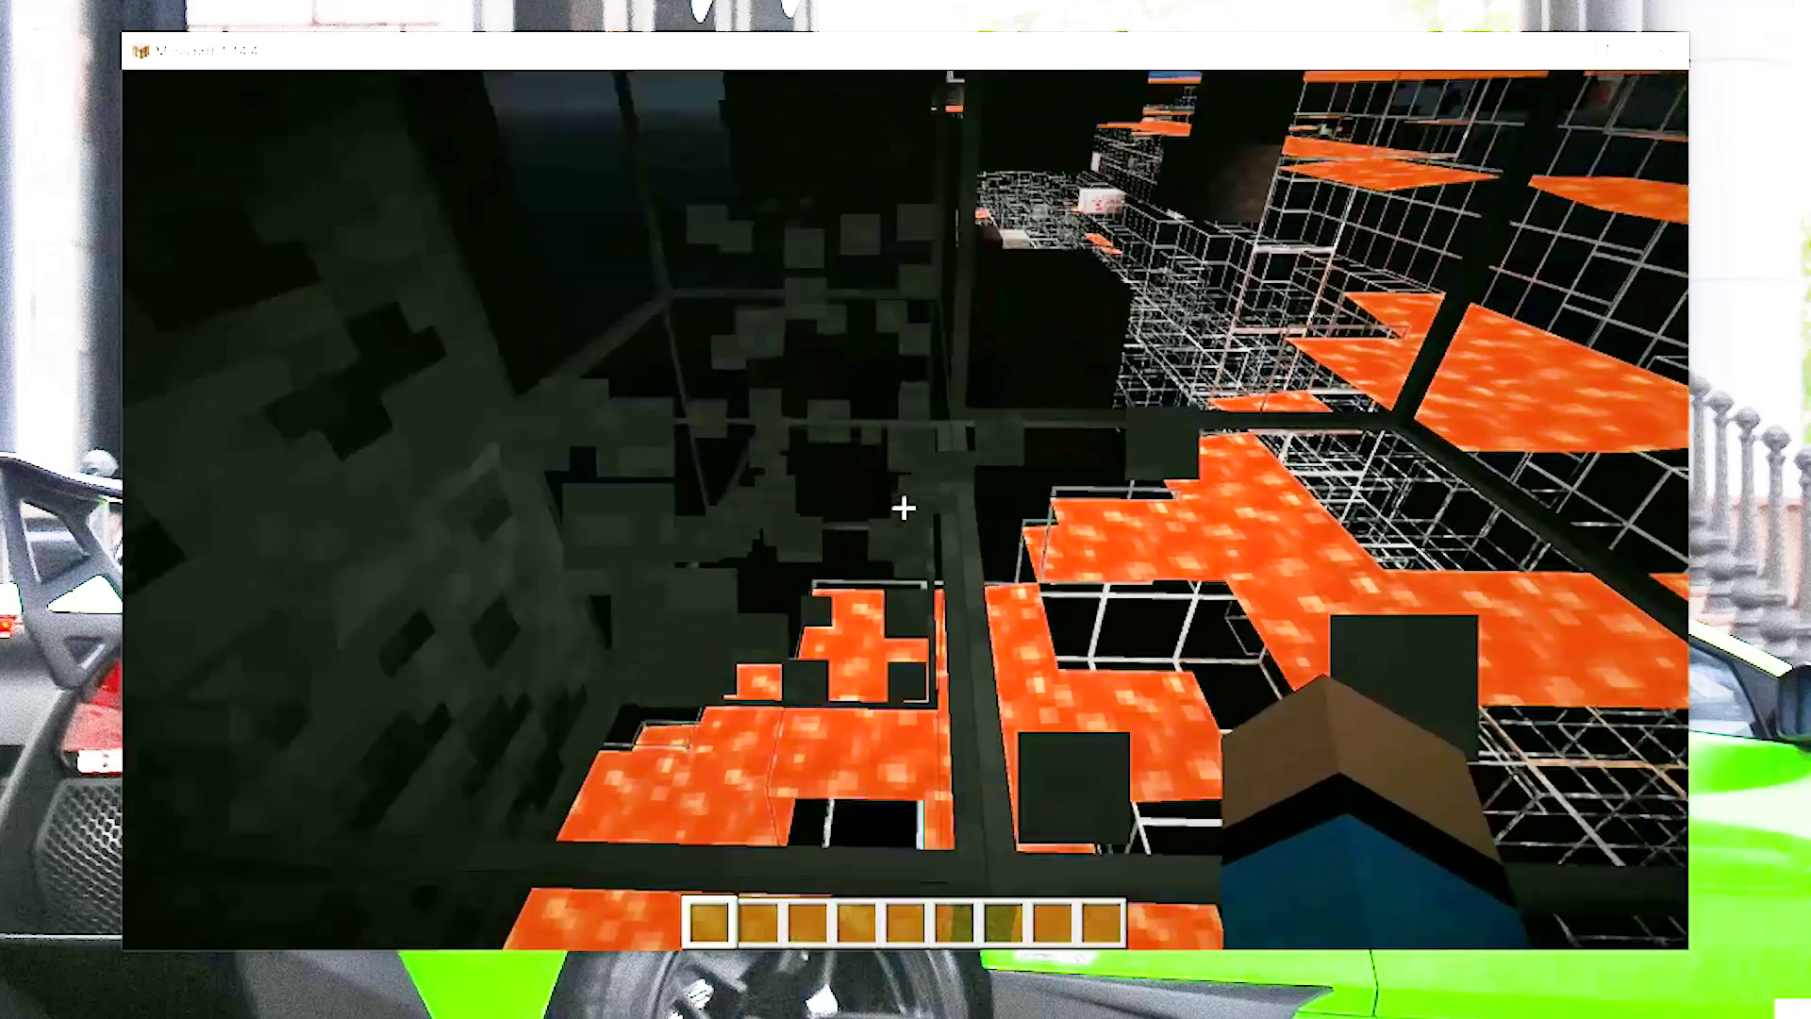
left_click(904, 508)
left_click(903, 509)
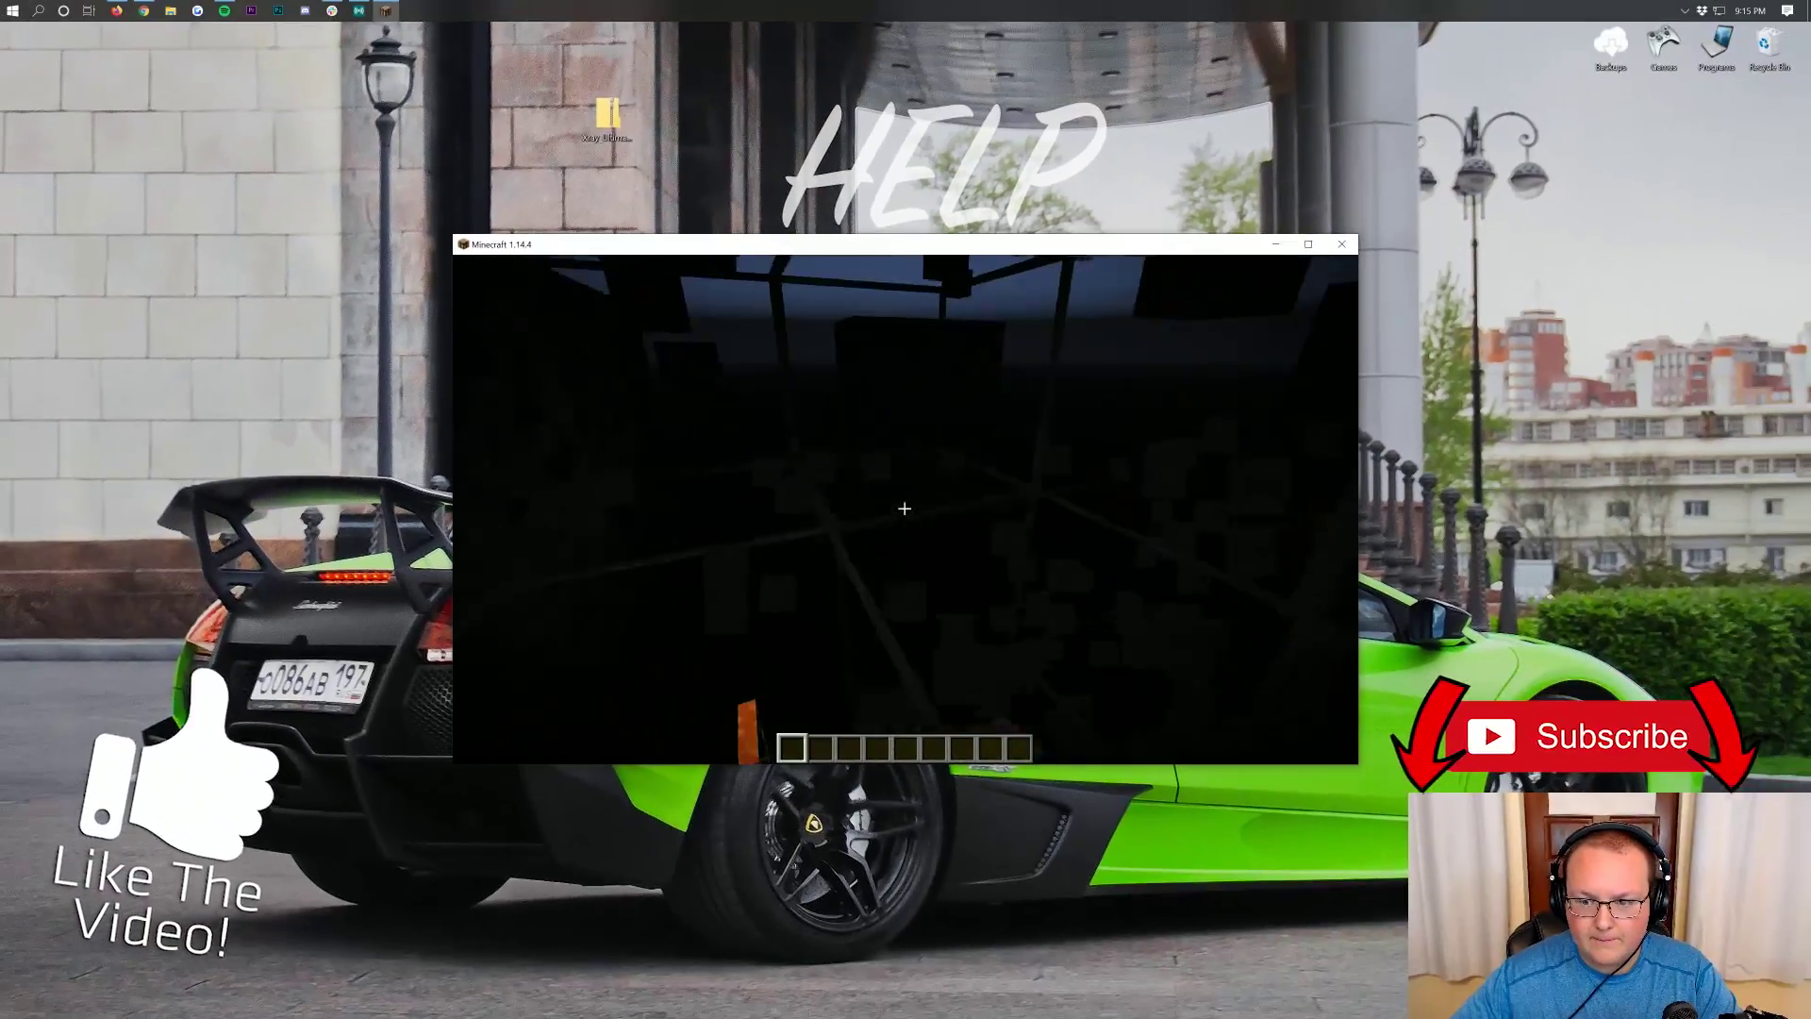
- Continue tunnelling through the near-black stone up to the redstone ore and stop there, releasing the pointer from the game
left_click(904, 508)
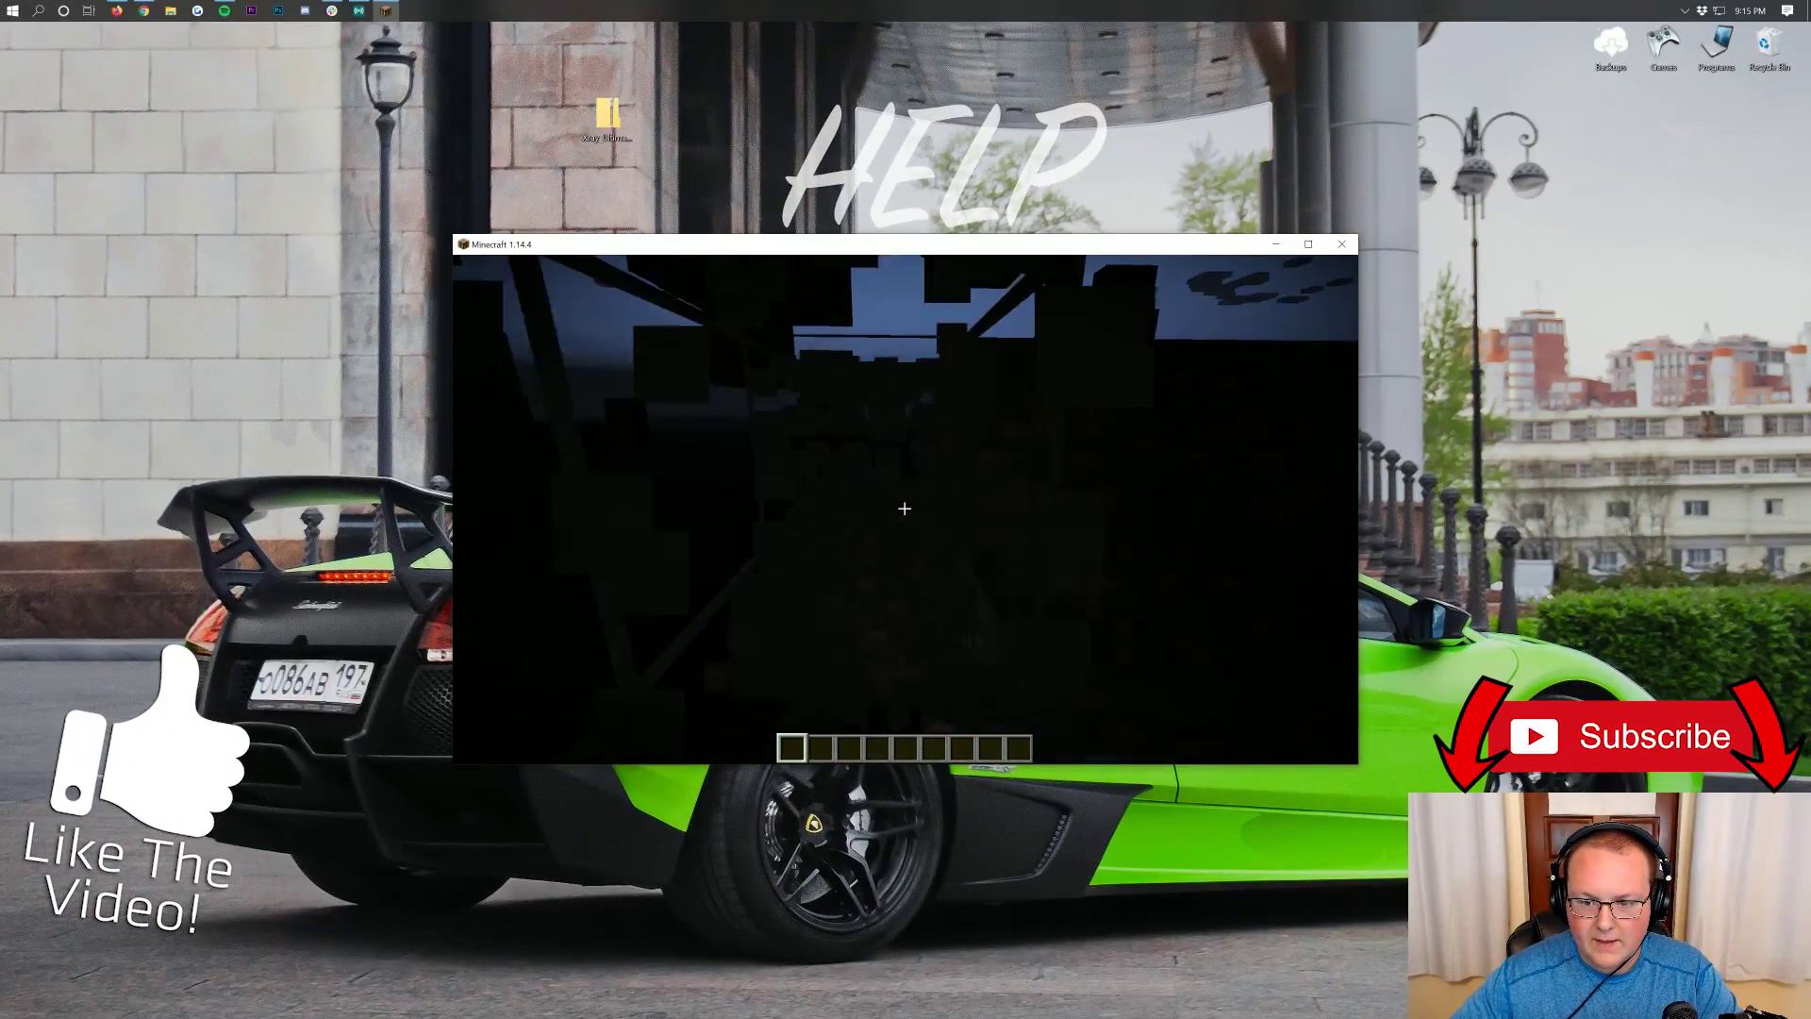
left_click(904, 509)
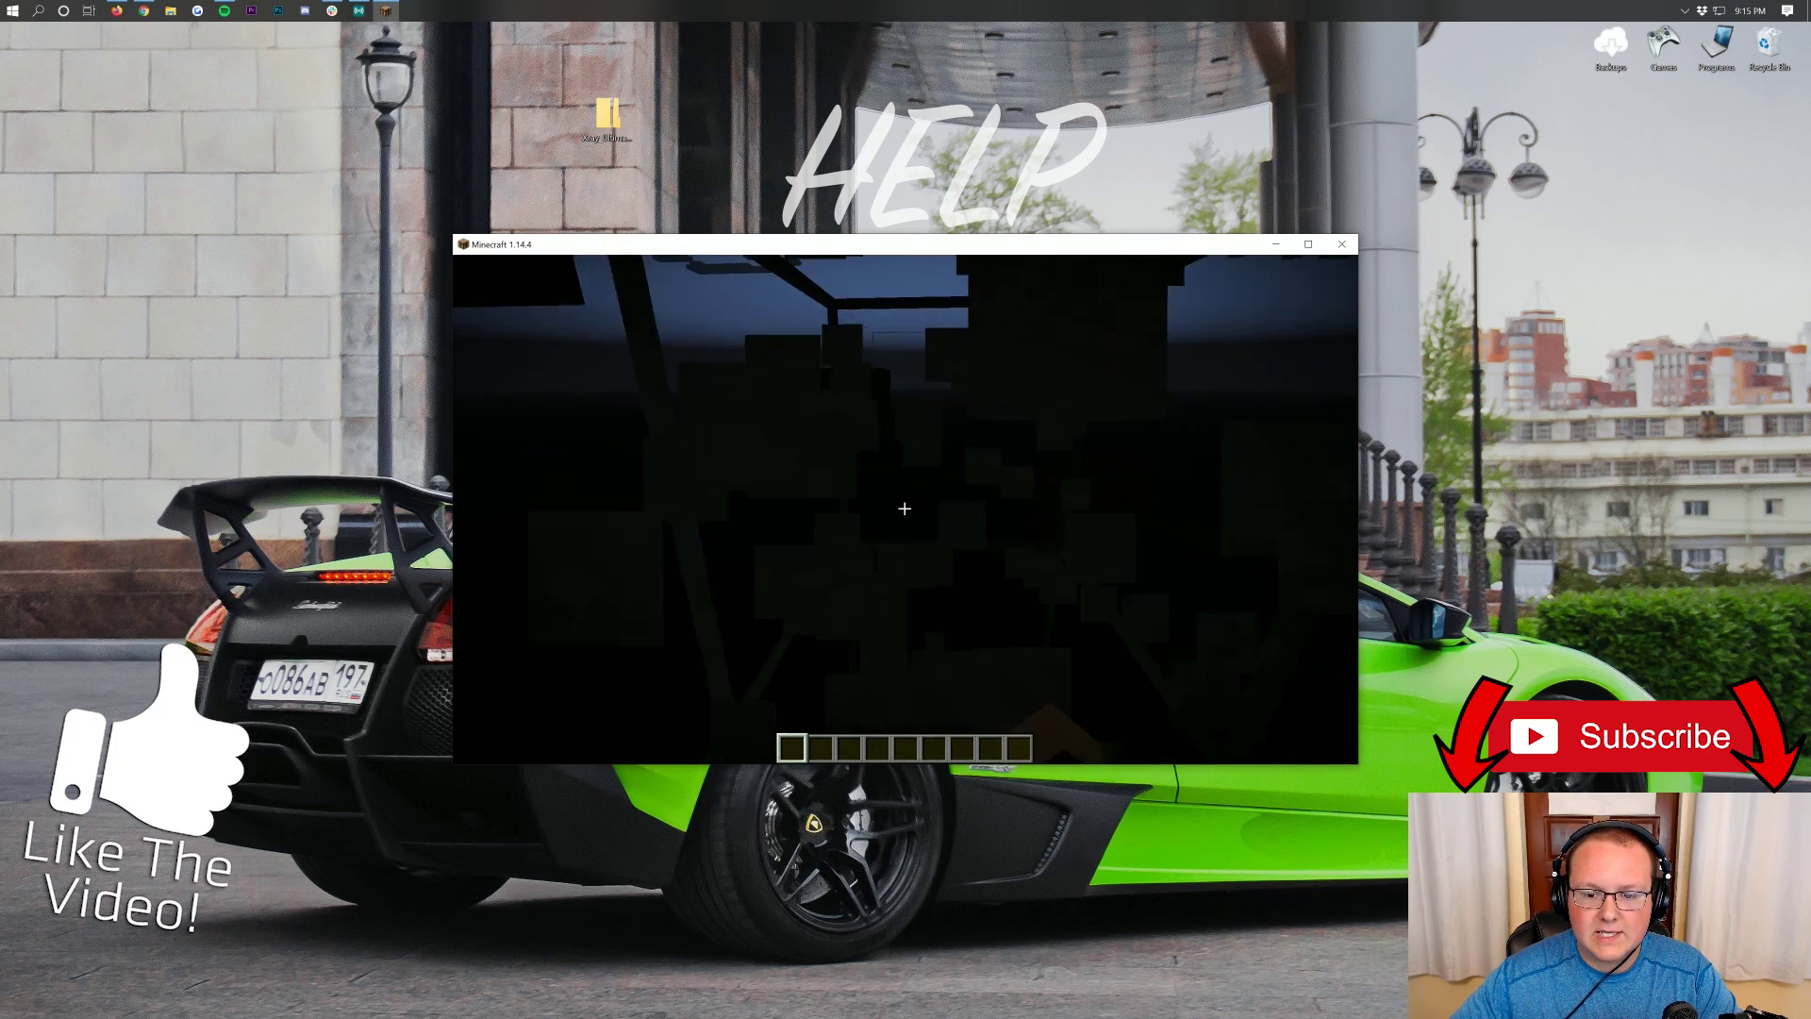
left_click(905, 509)
left_click(905, 508)
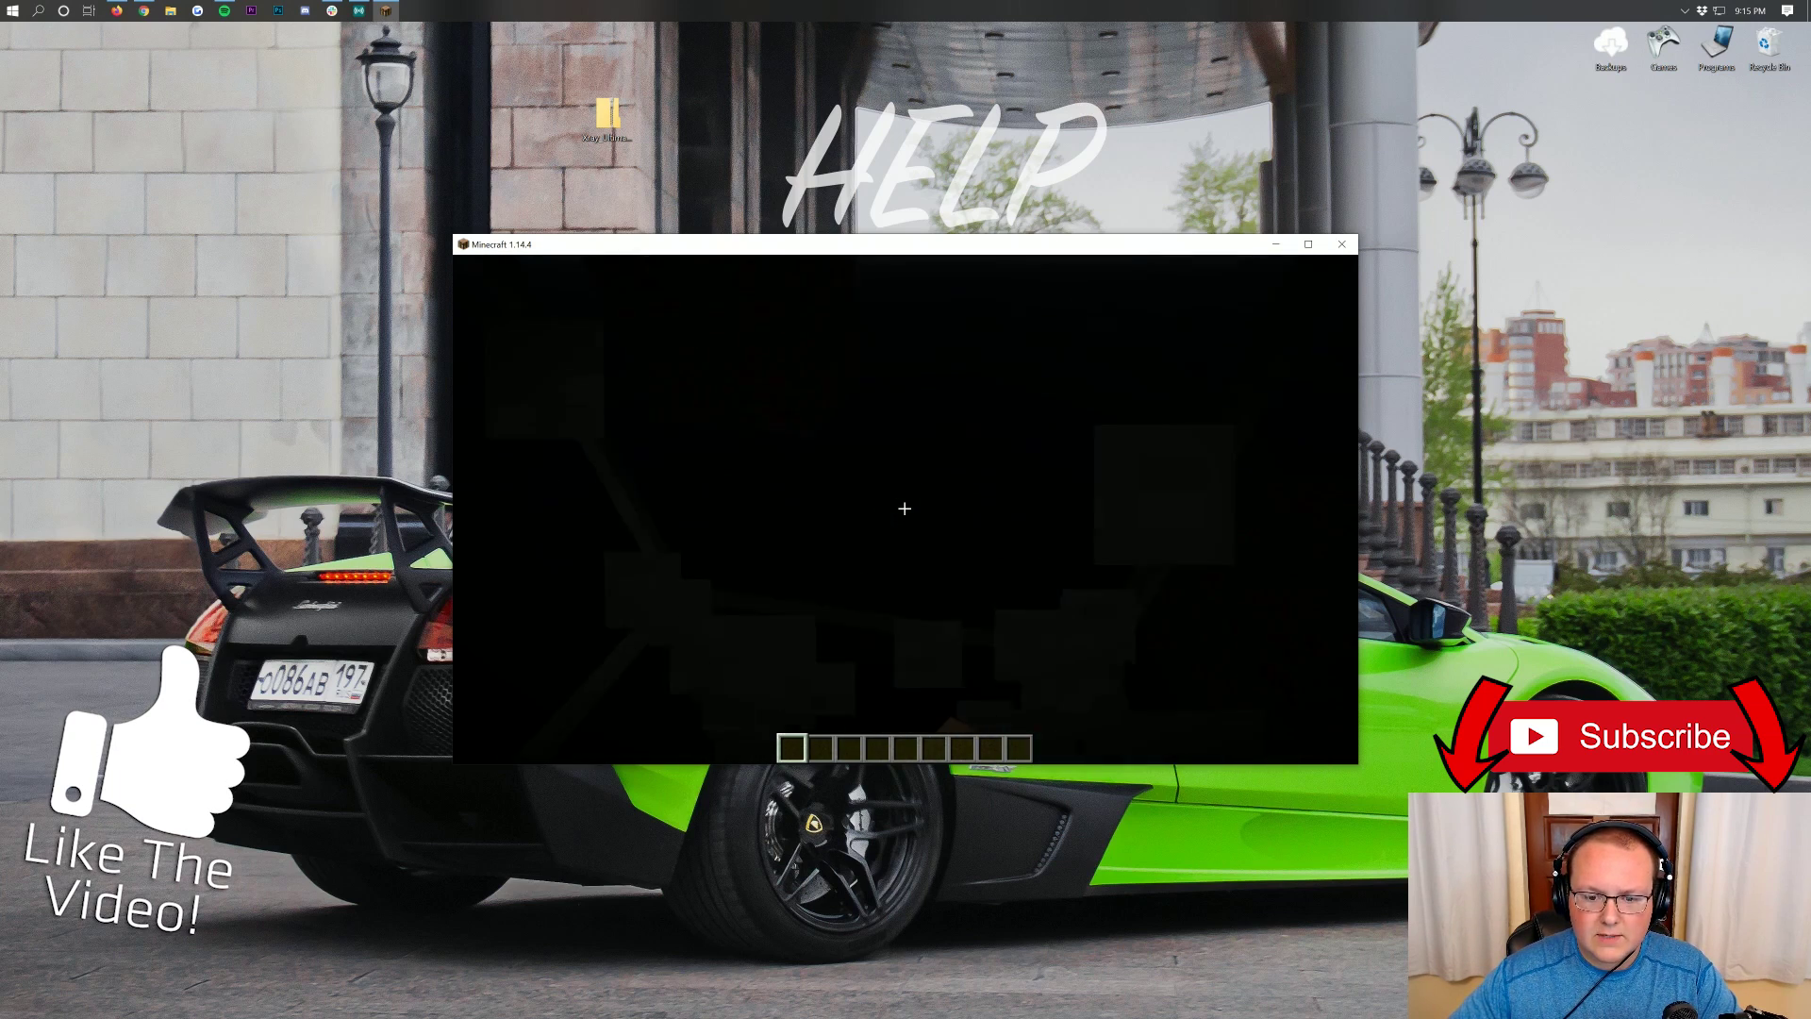
left_click(904, 508)
left_click(904, 508)
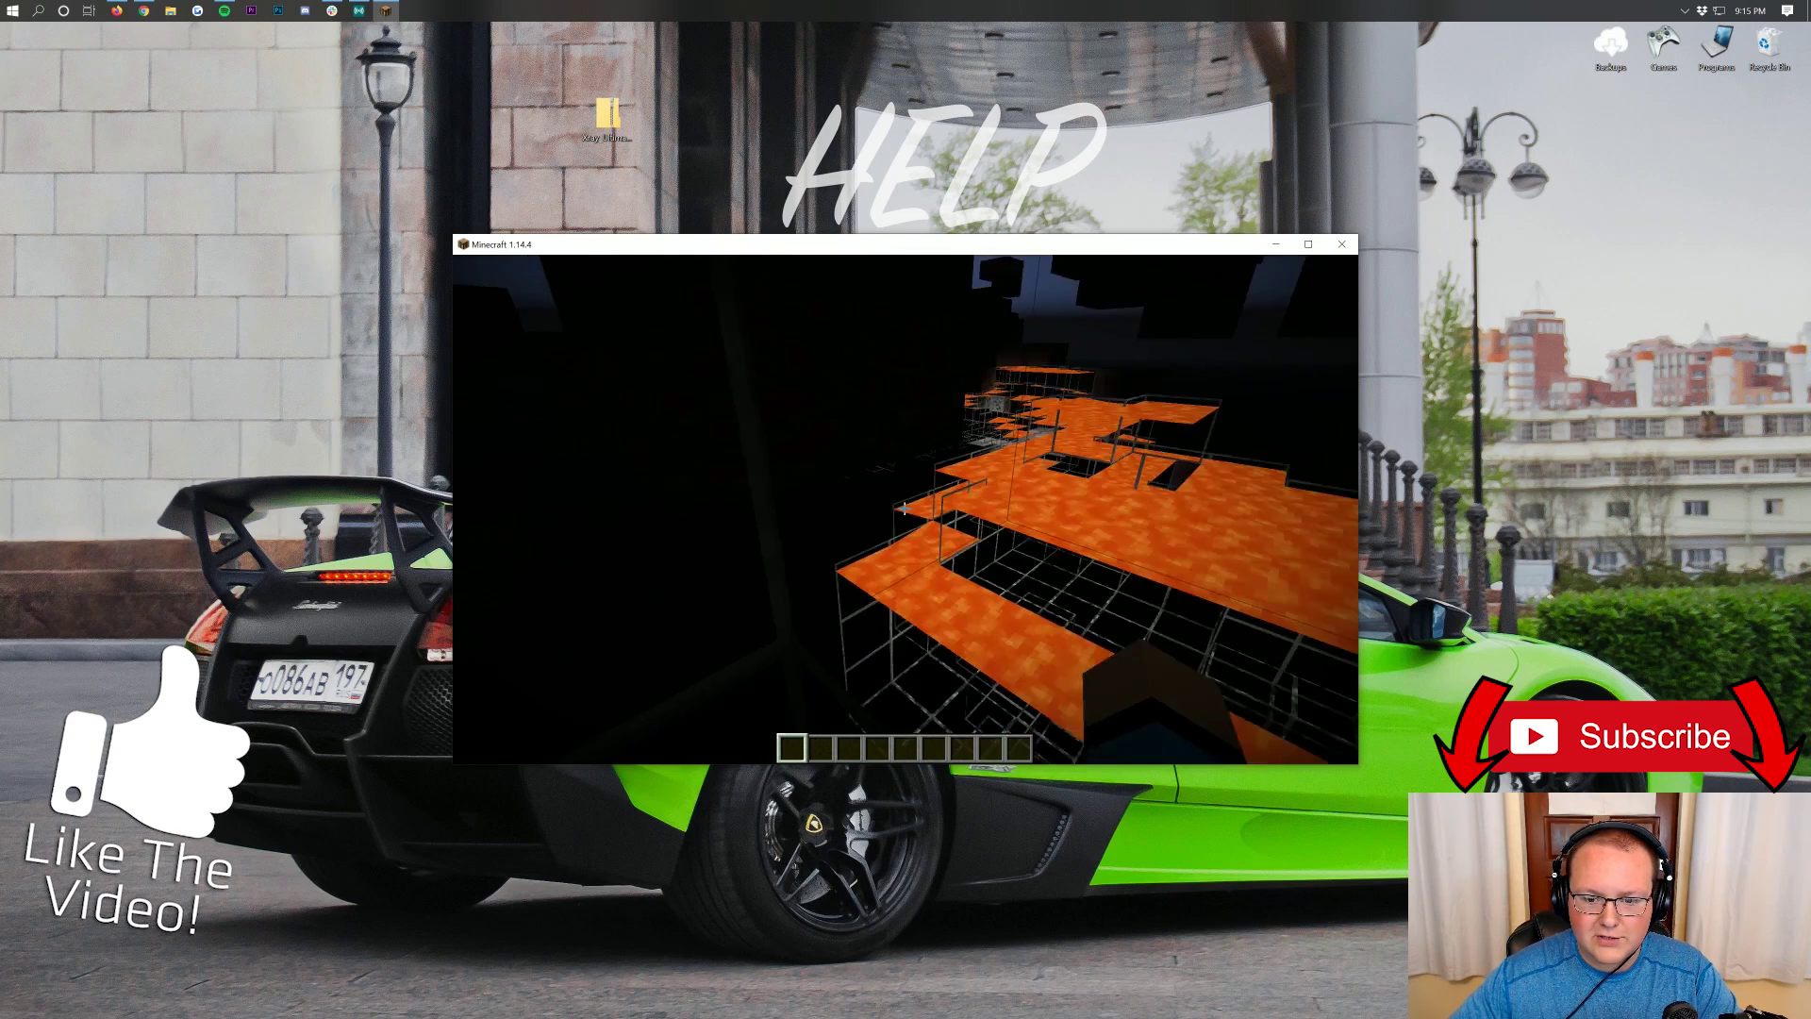
left_click(905, 508)
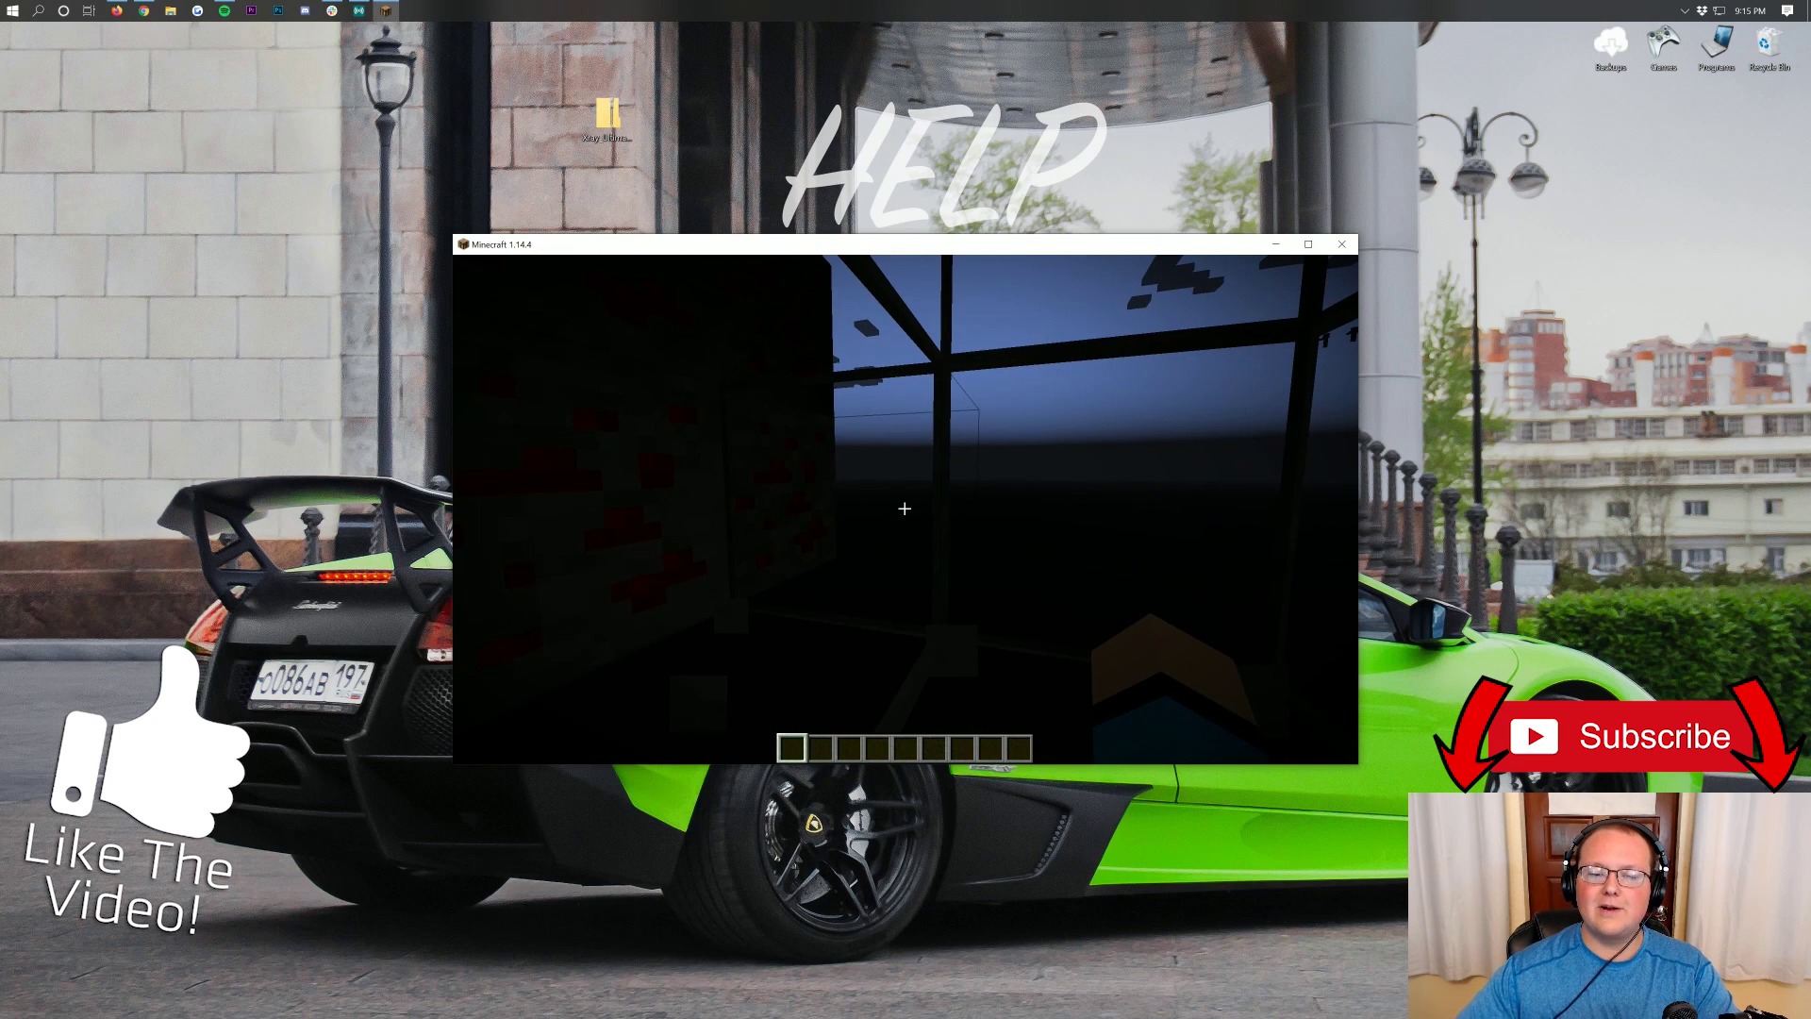
key("t")
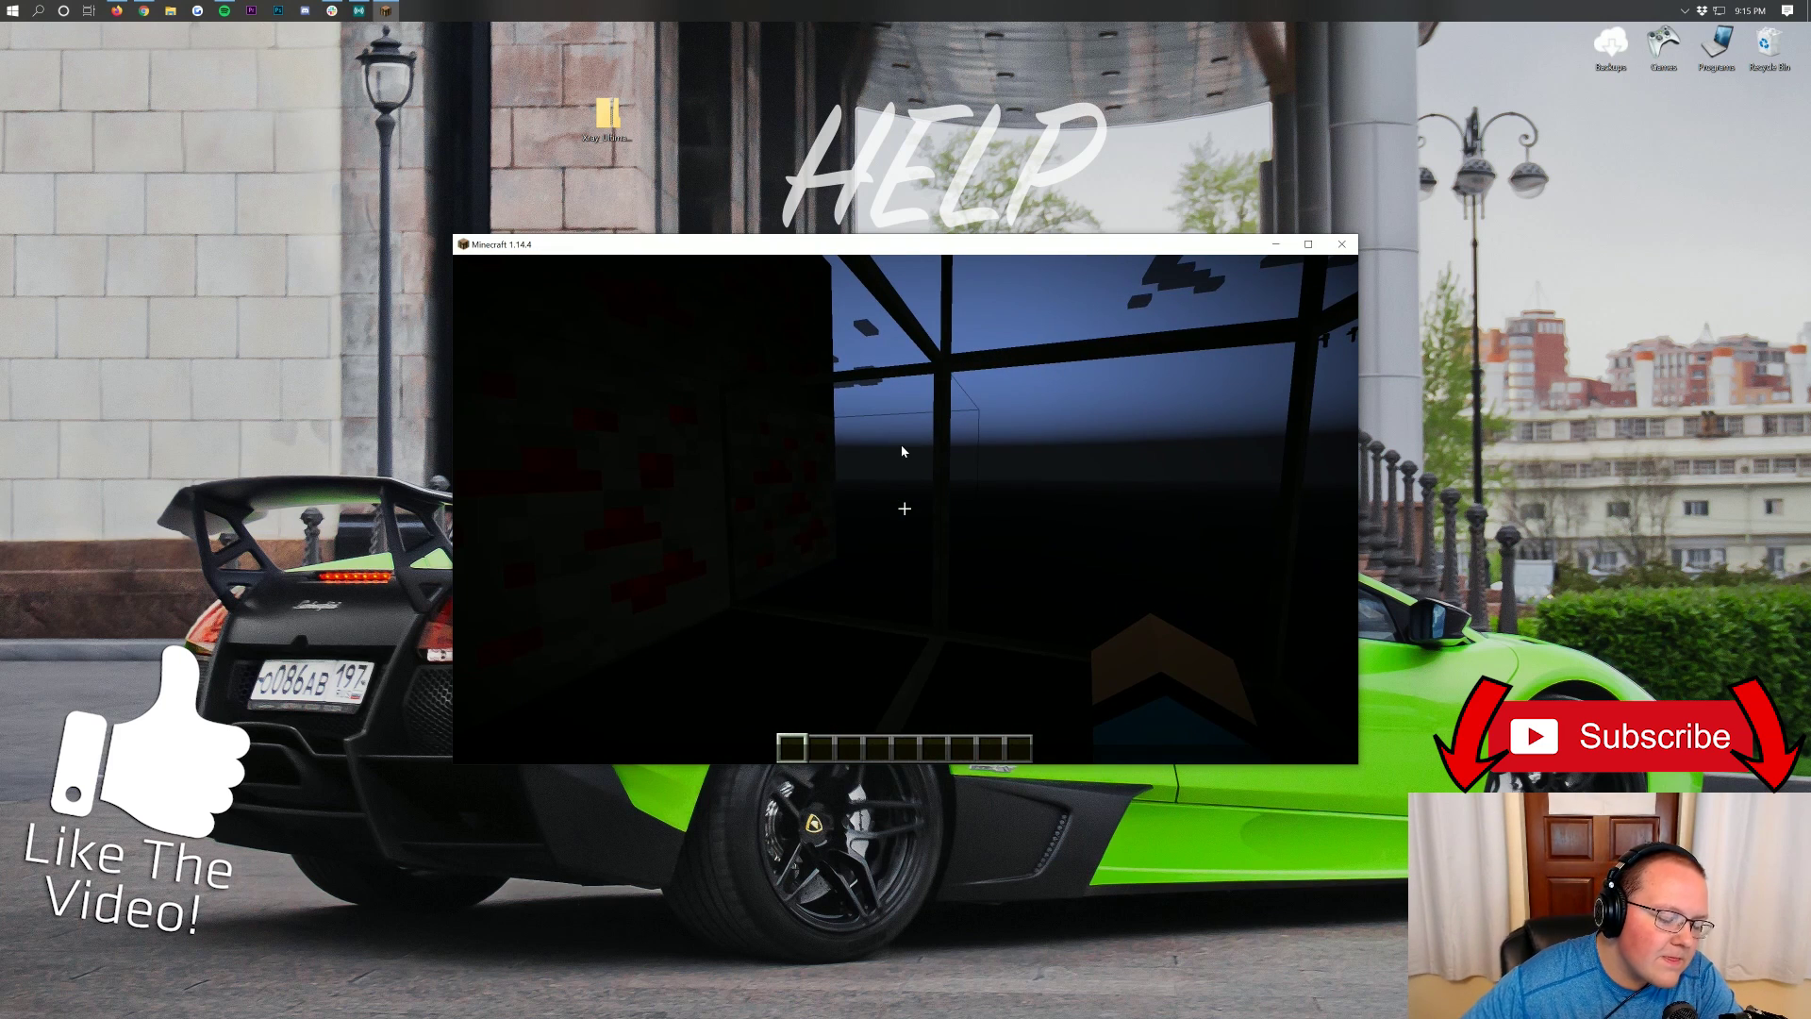